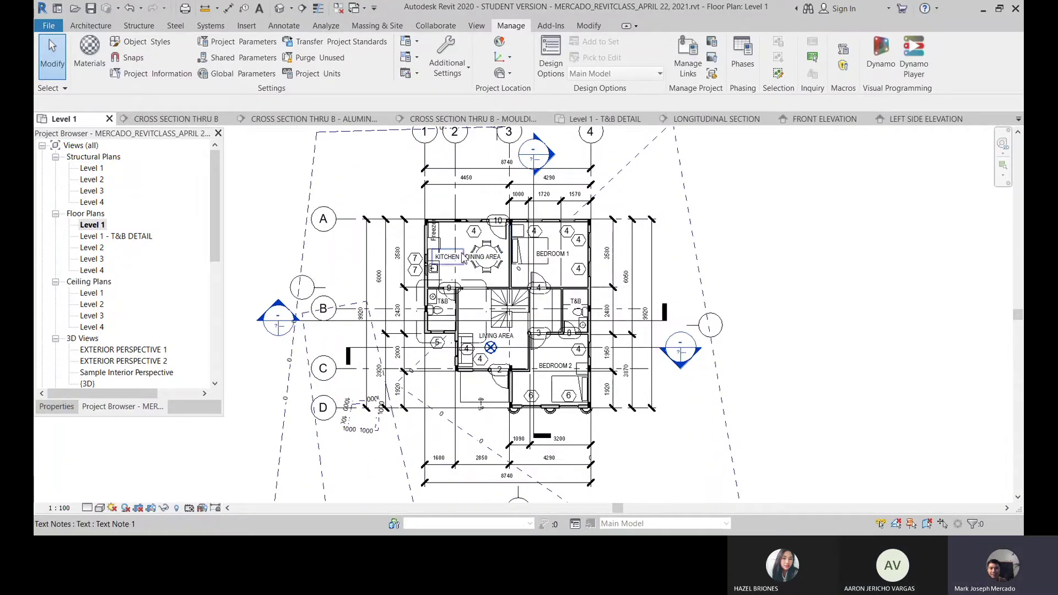
# Hide just the KITCHEN text note in the Level 1 view, then undo it.
pyautogui.scroll(3, 462, 258)
pyautogui.scroll(-2, 462, 258)
pyautogui.scroll(4, 462, 258)
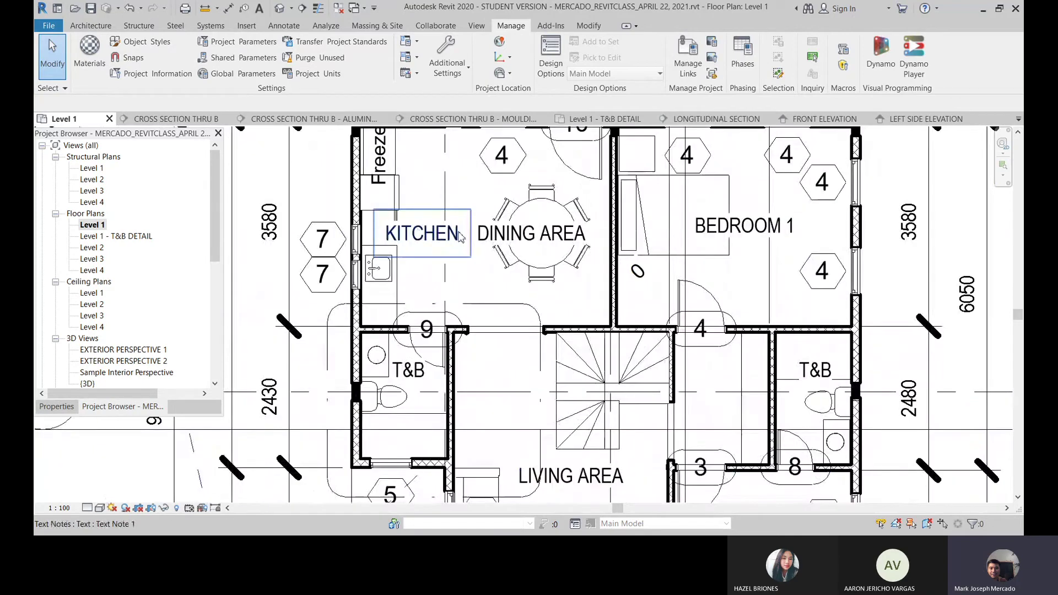
pyautogui.scroll(-2, 548, 241)
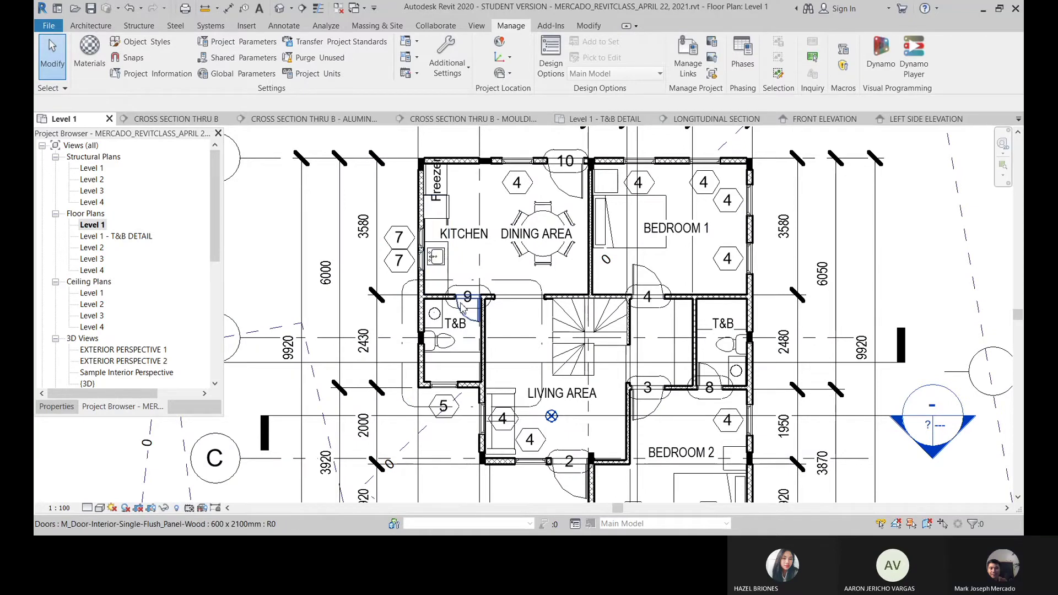
pyautogui.scroll(-2, 460, 295)
pyautogui.scroll(1, 497, 246)
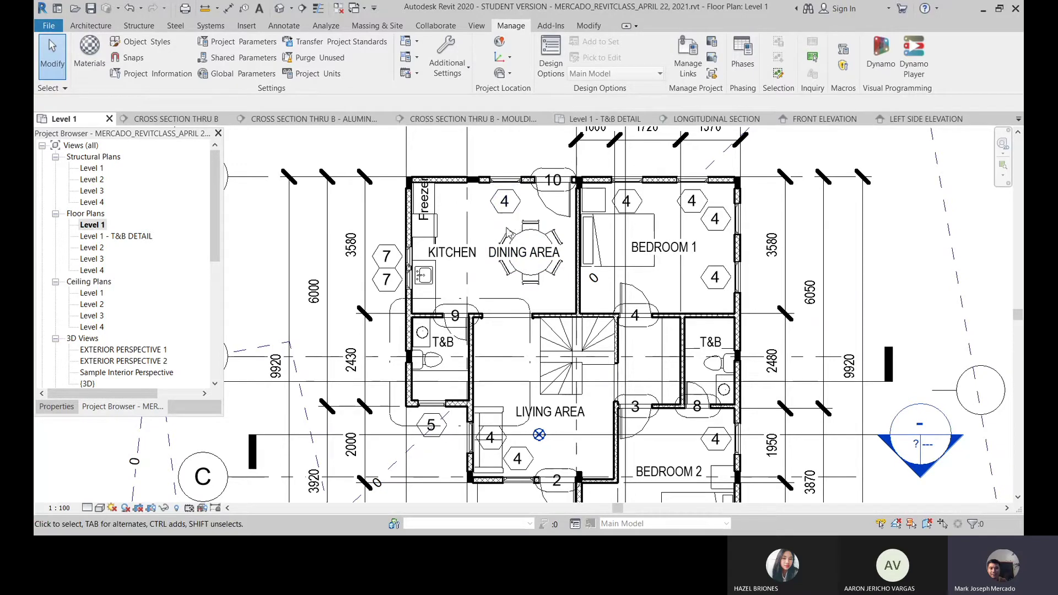
pyautogui.scroll(-1, 499, 237)
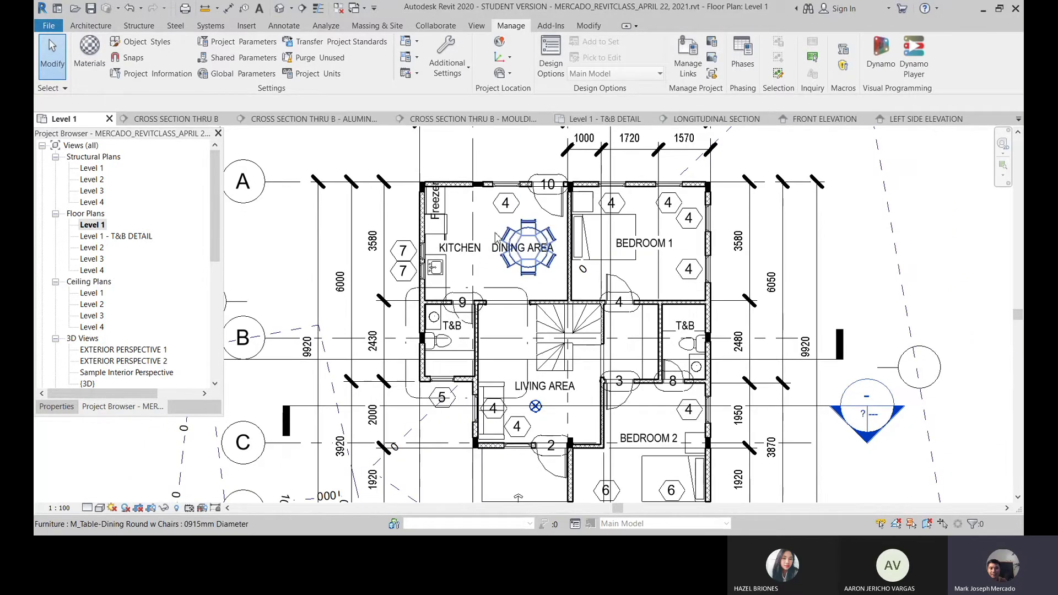
pyautogui.scroll(-1, 485, 293)
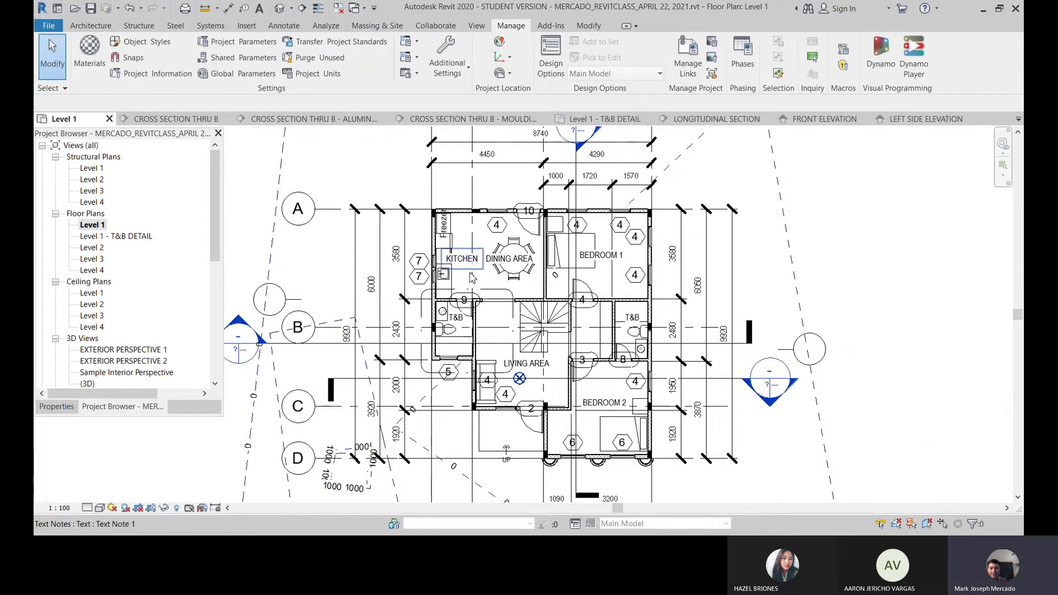
pyautogui.scroll(2, 472, 278)
pyautogui.click(466, 248)
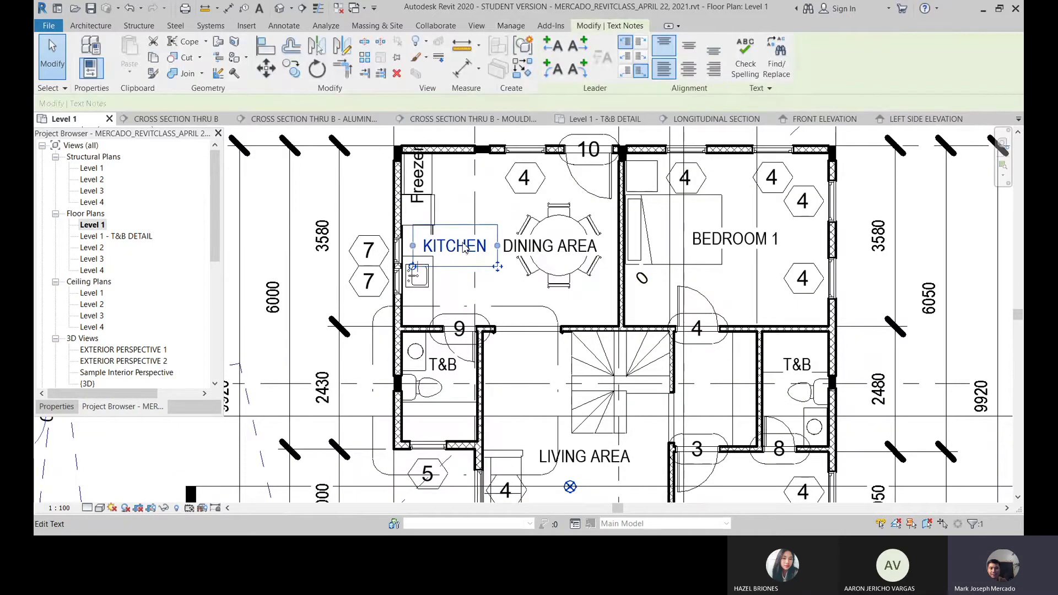
pyautogui.rightClick(466, 248)
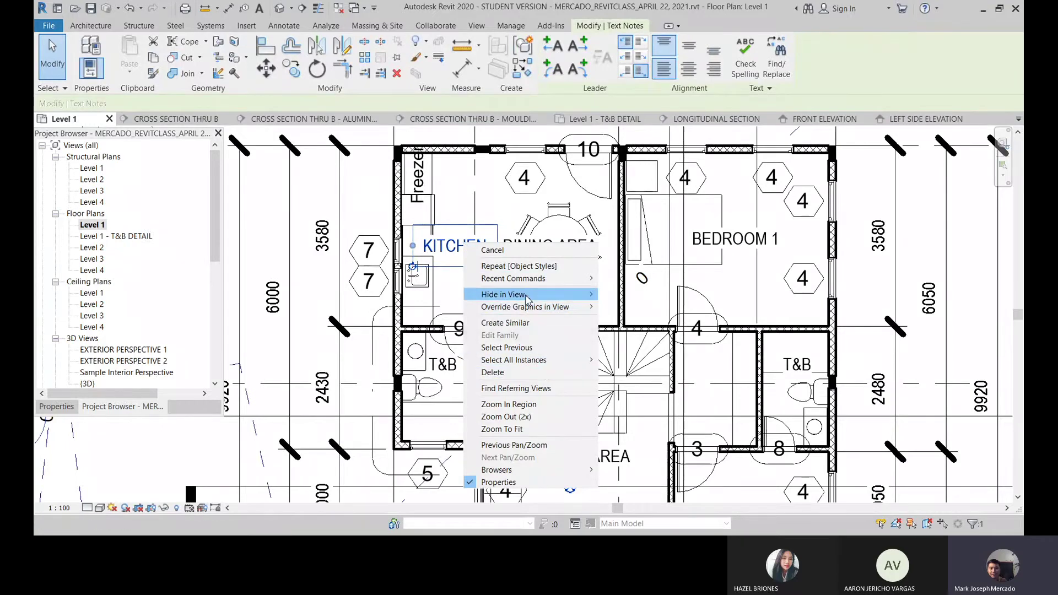
pyautogui.moveTo(526, 298)
pyautogui.click(629, 294)
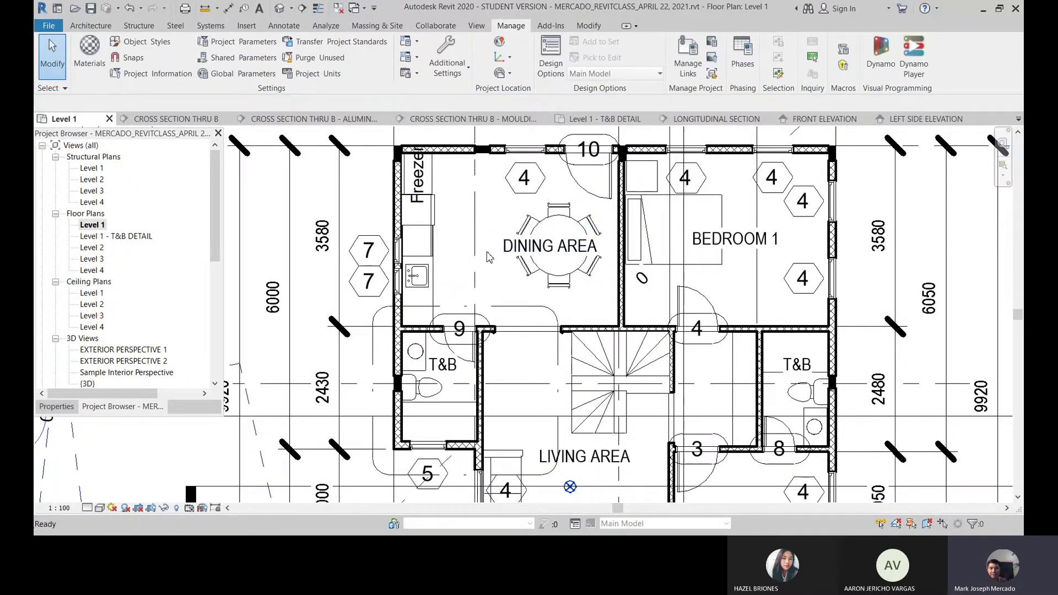
pyautogui.hotkey('ctrl', 'z')
# Hide the entire text note category in the view so all room labels vanish.
pyautogui.click(474, 248)
pyautogui.rightClick(473, 247)
pyautogui.moveTo(523, 297)
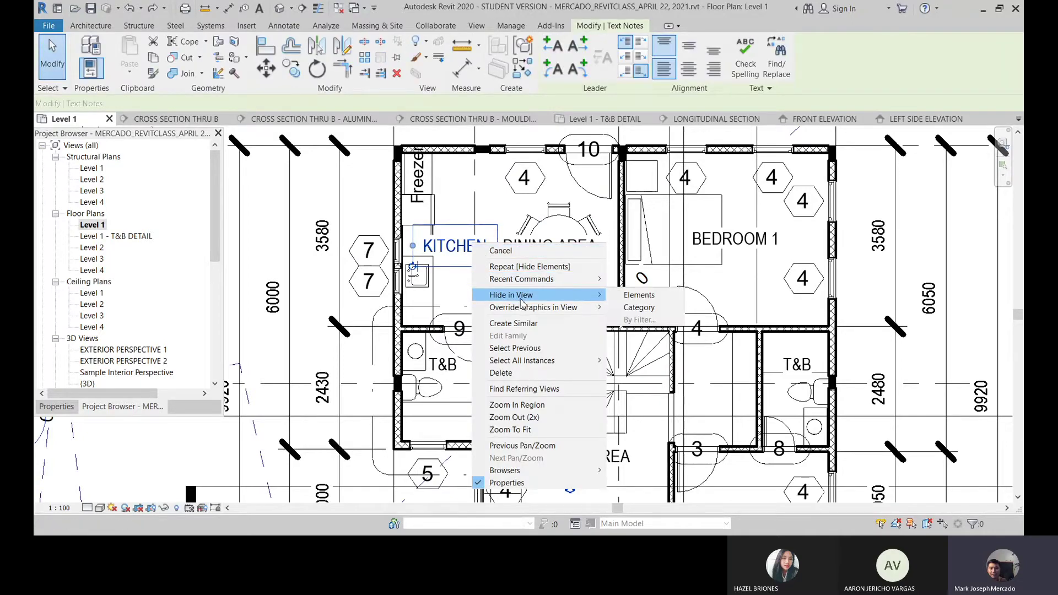
pyautogui.click(639, 307)
pyautogui.scroll(-3, 645, 265)
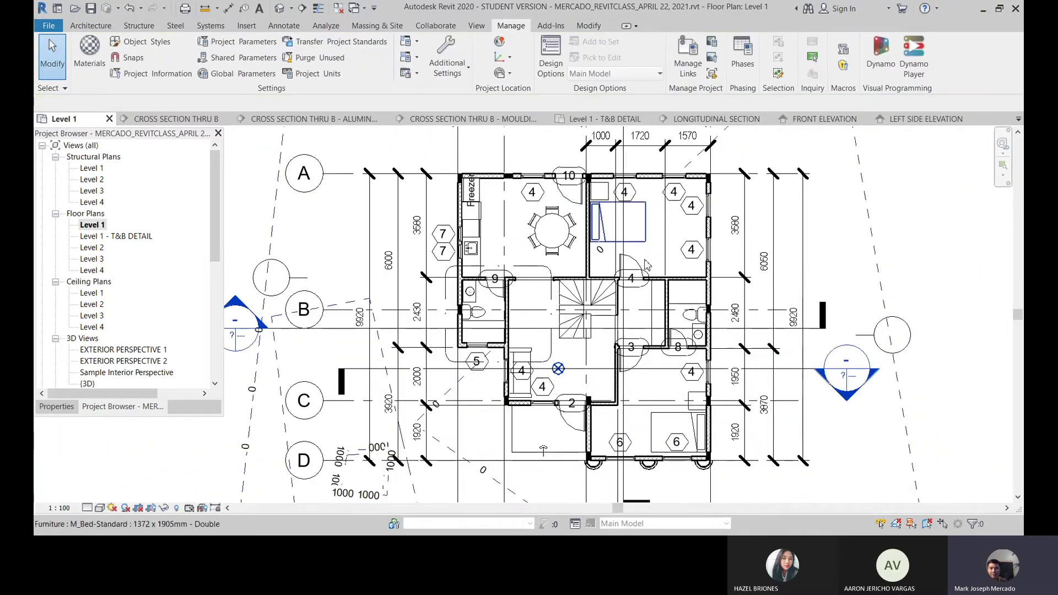
pyautogui.scroll(-1, 460, 342)
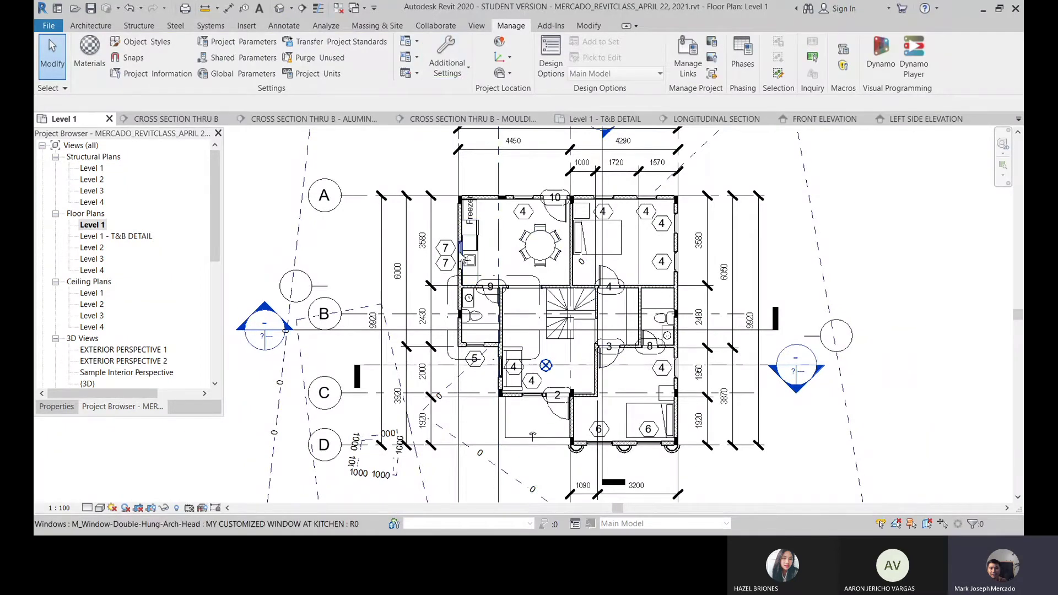
pyautogui.scroll(-1, 501, 228)
pyautogui.scroll(2, 507, 233)
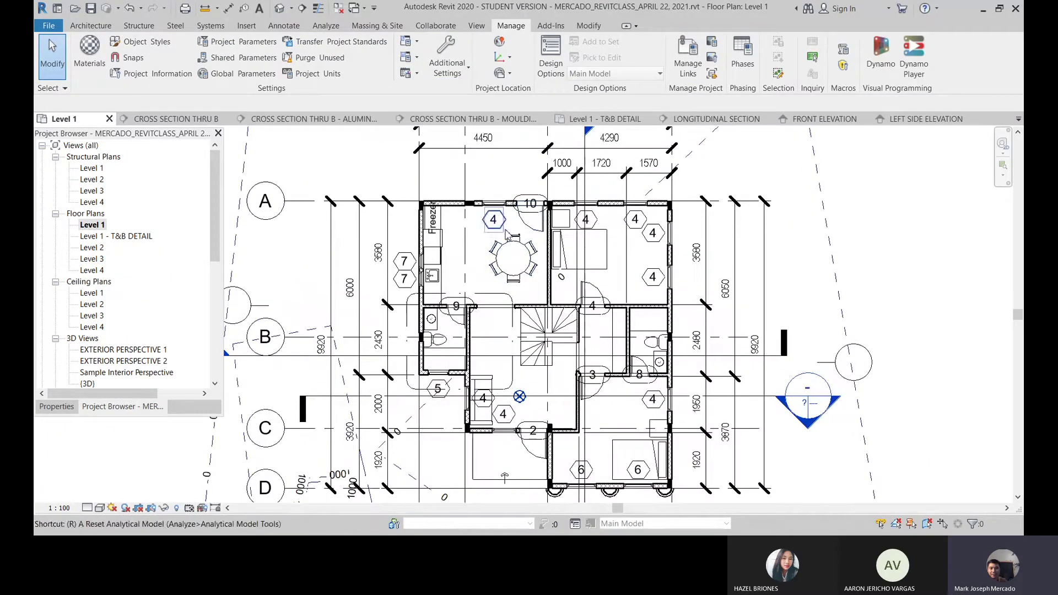
# Start the Room tool and load M_Room Tag.rfa from the US Metric Annotations library folder.
pyautogui.press('m')
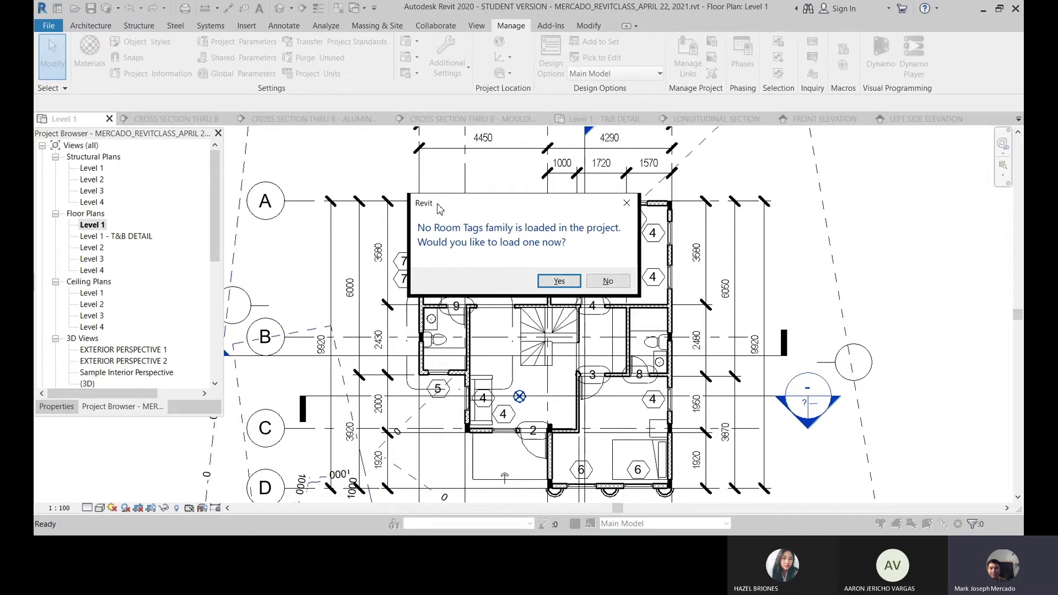
pyautogui.click(559, 281)
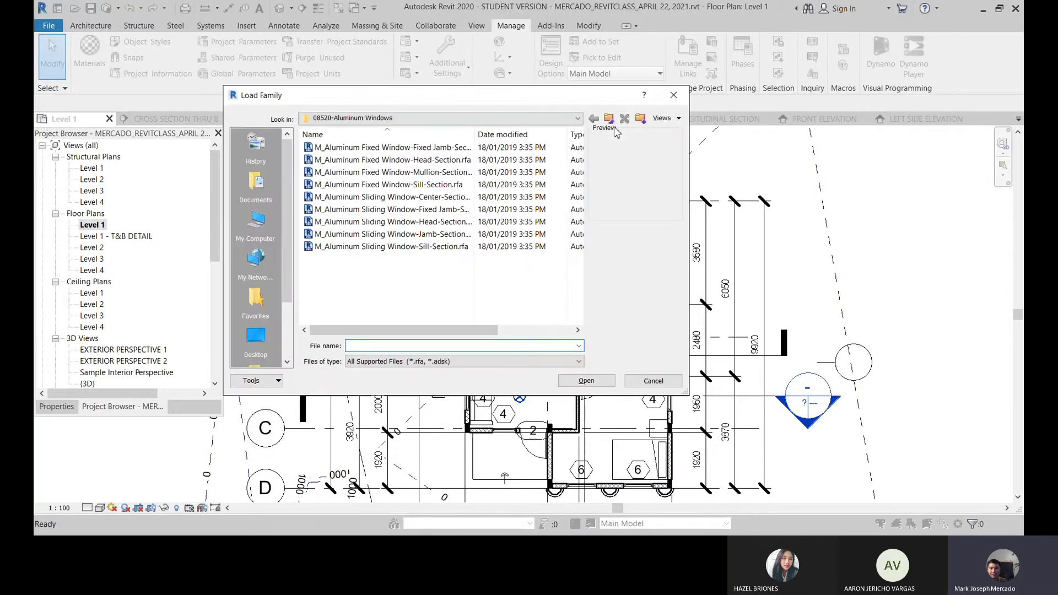
pyautogui.click(609, 118)
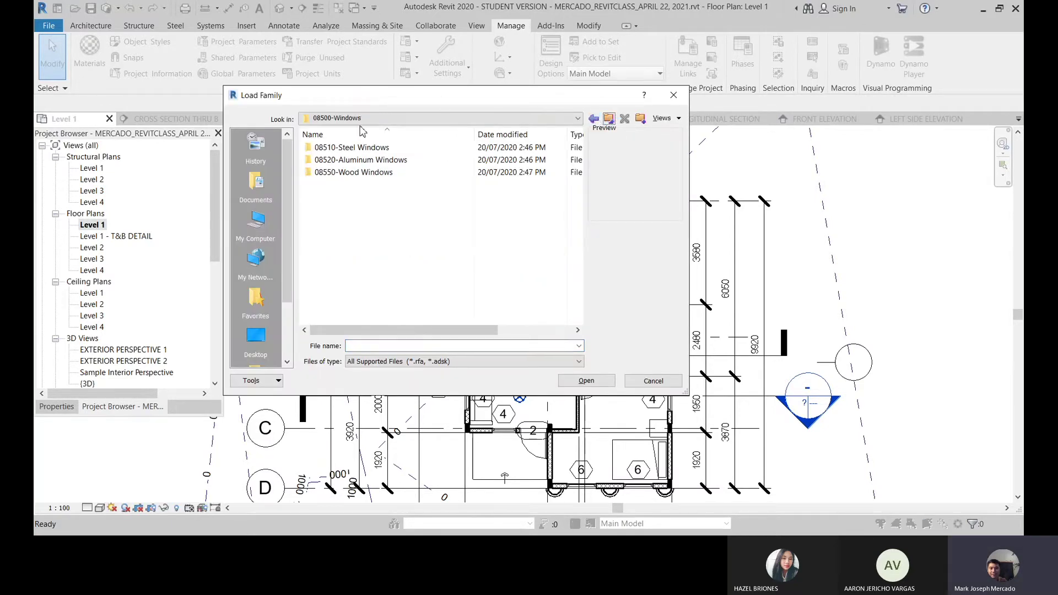
pyautogui.click(610, 121)
pyautogui.click(610, 120)
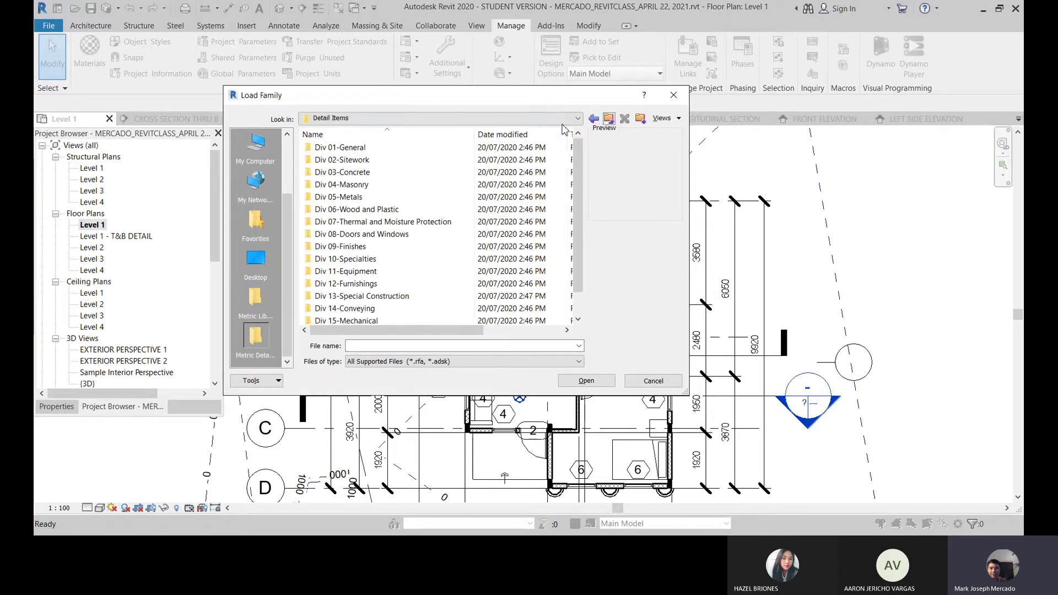
pyautogui.click(611, 120)
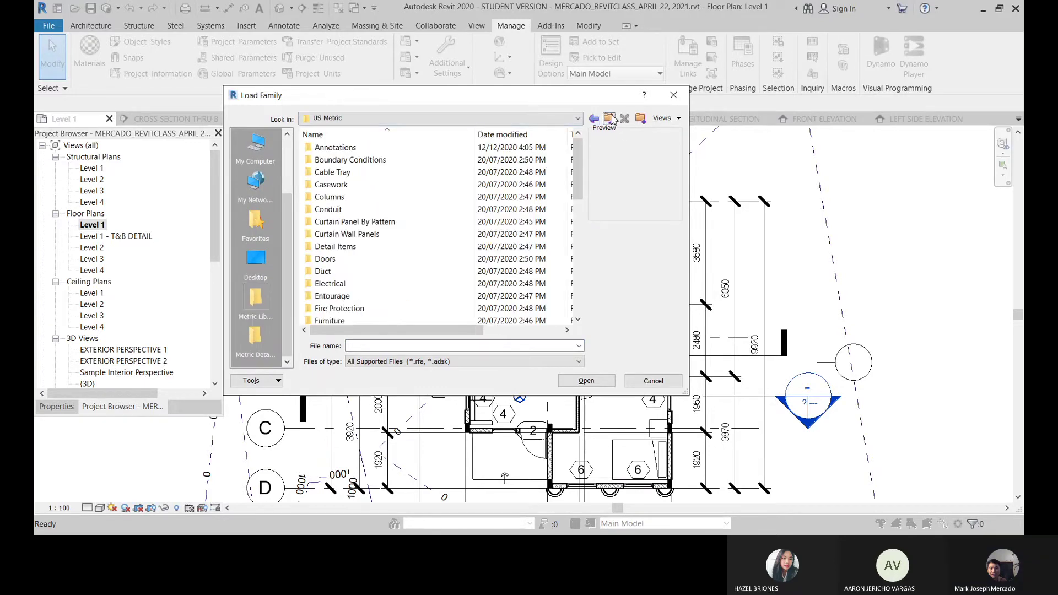
pyautogui.doubleClick(361, 150)
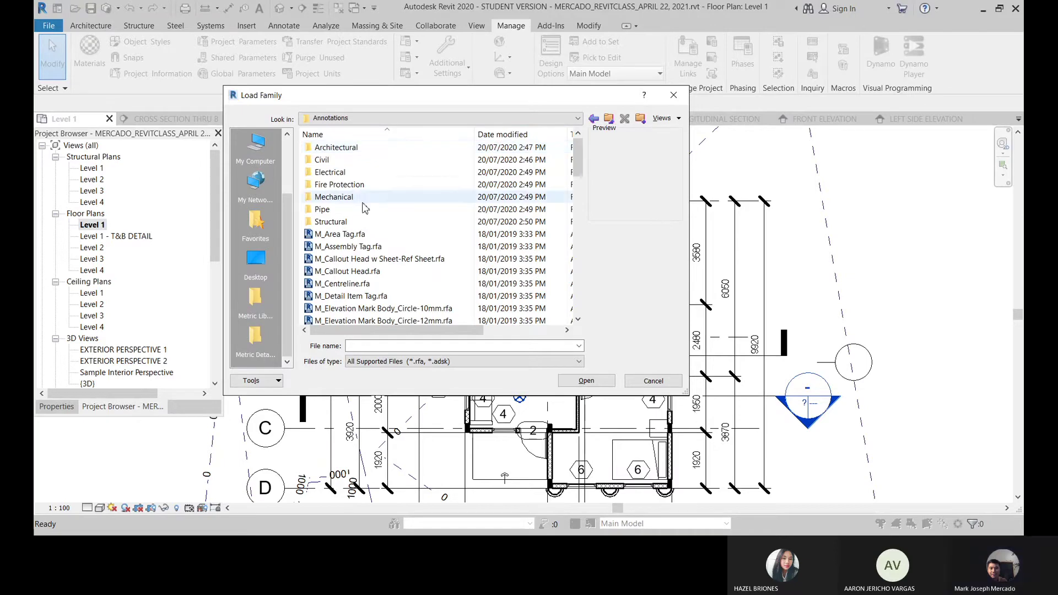
pyautogui.scroll(-10, 385, 264)
pyautogui.scroll(-1, 395, 284)
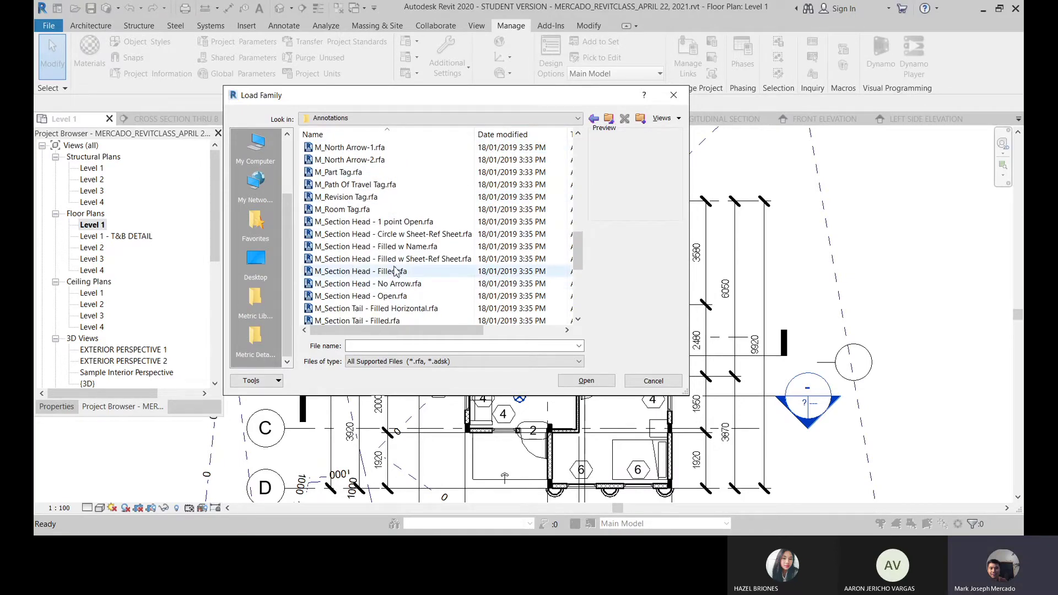
pyautogui.click(363, 210)
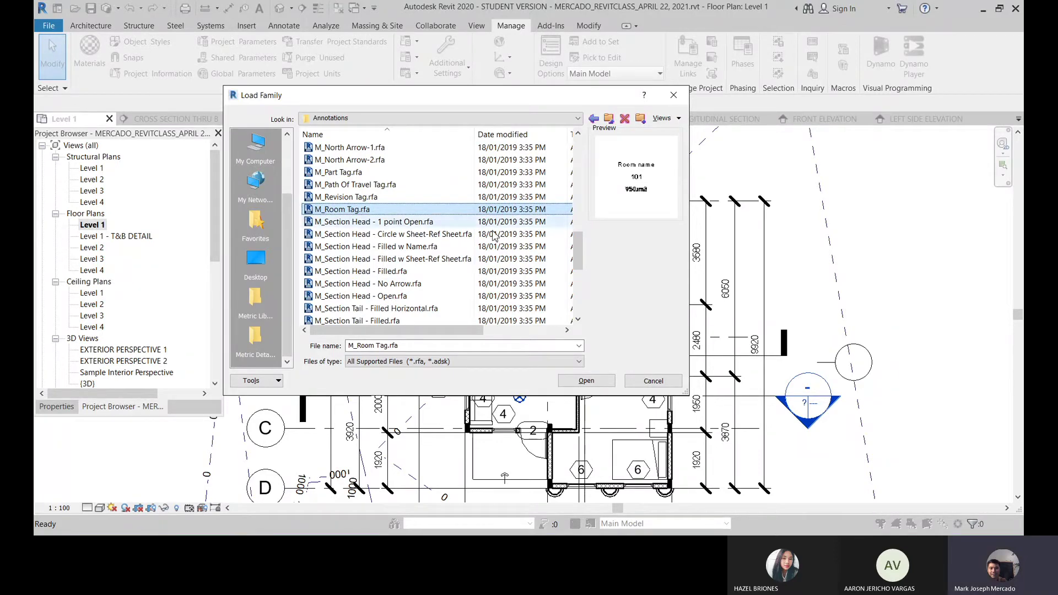
pyautogui.click(579, 382)
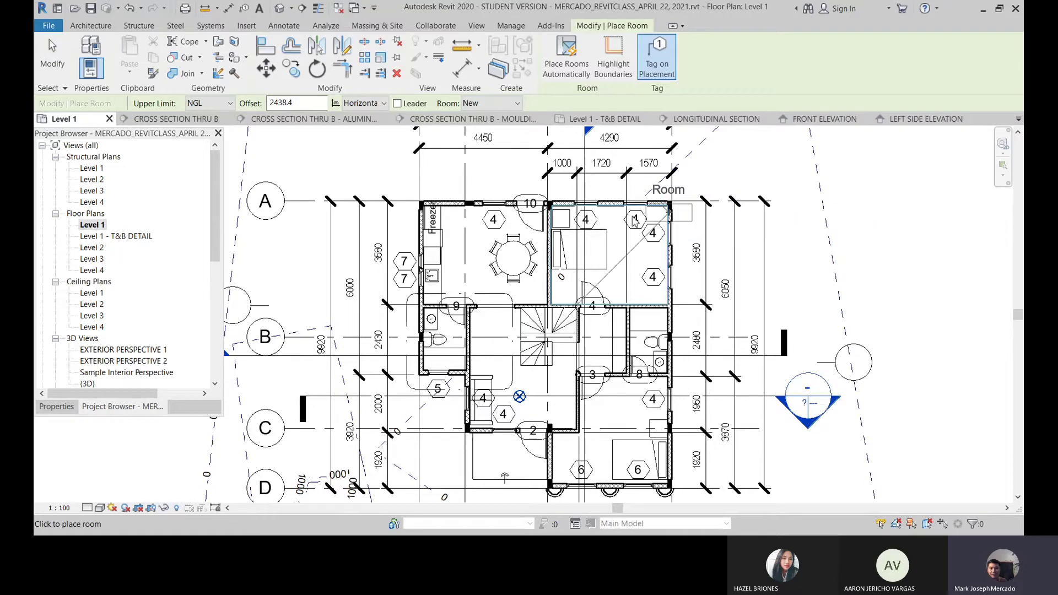
# Place tagged rooms in the kitchen-dining space, both bedrooms, the small right room and the hall.
pyautogui.scroll(3, 477, 264)
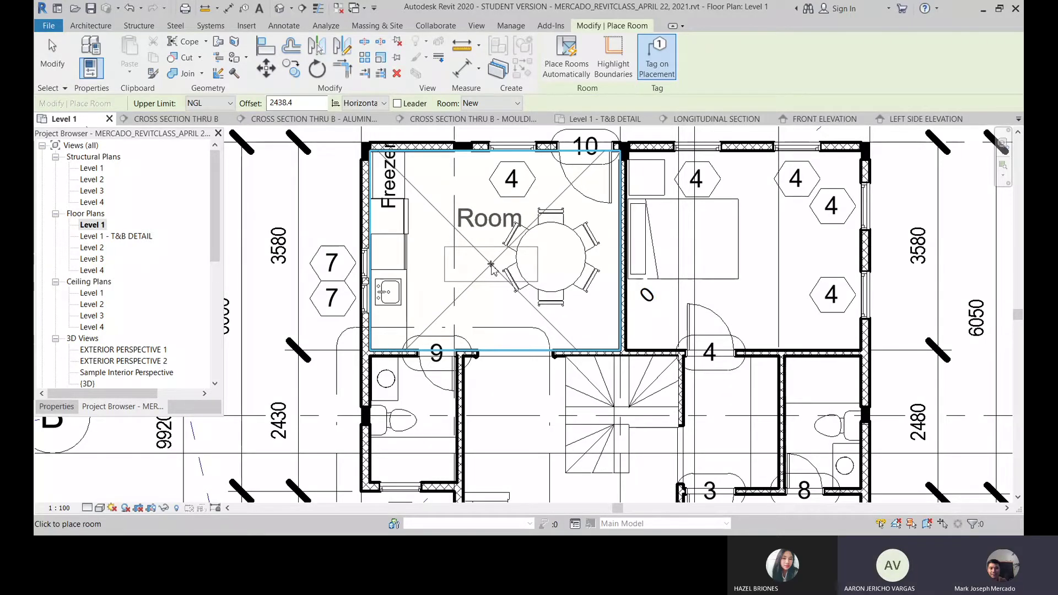
pyautogui.click(491, 265)
pyautogui.scroll(-3, 416, 177)
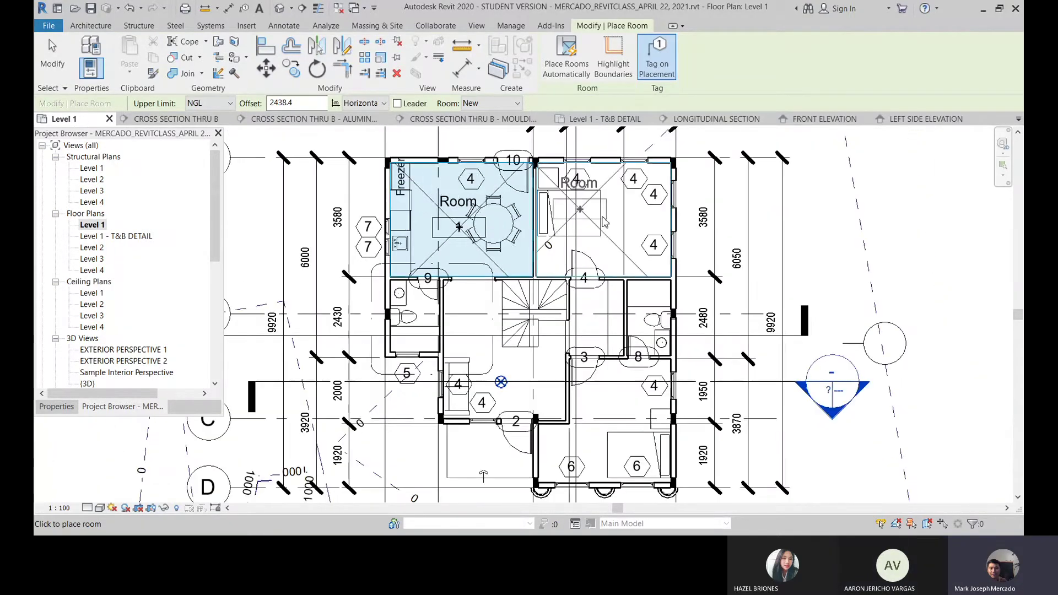
pyautogui.click(611, 222)
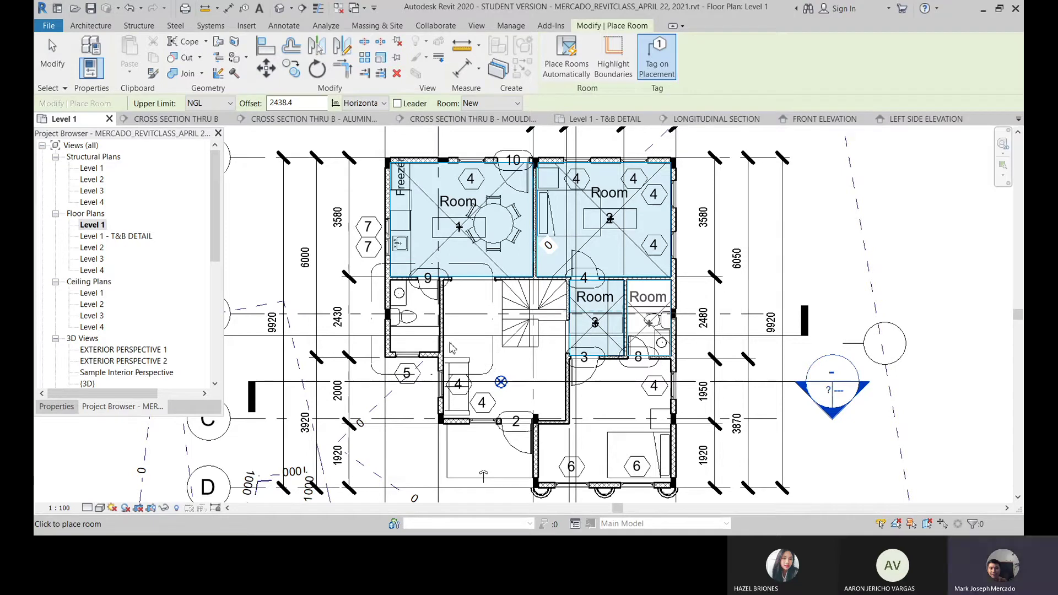
pyautogui.click(651, 322)
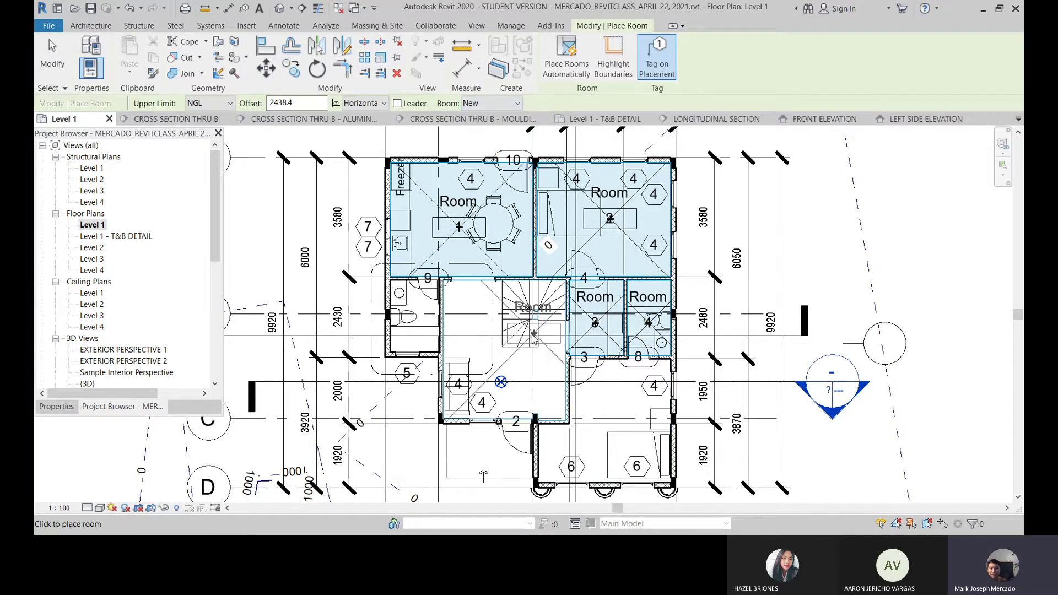
pyautogui.click(500, 362)
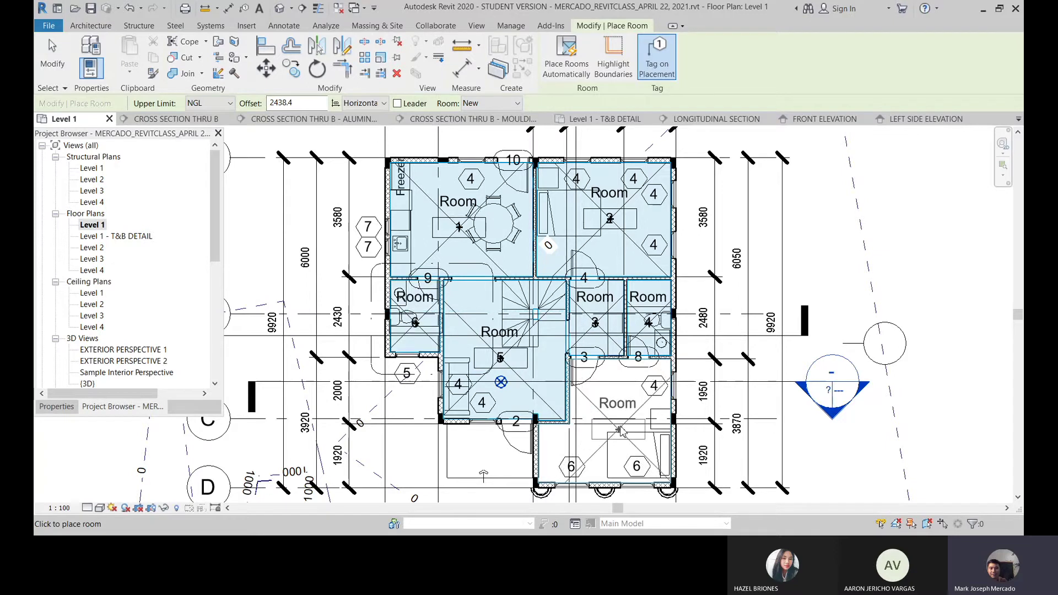
pyautogui.click(605, 404)
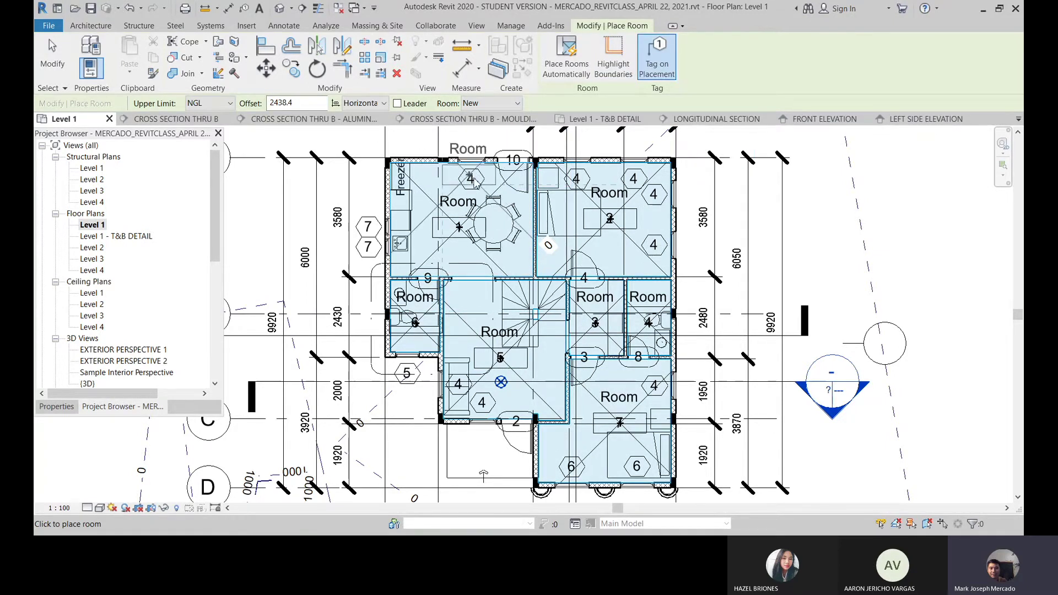
pyautogui.scroll(1, 479, 177)
# End room placement with seven tagged rooms and bring up the Architecture tab.
pyautogui.press('Escape')
pyautogui.press('Escape')
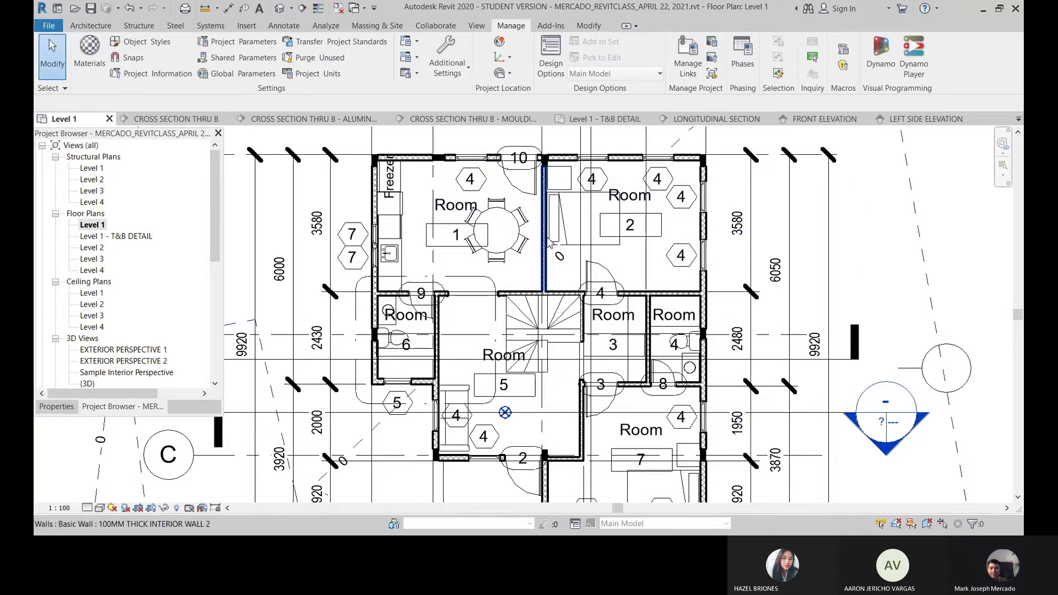
pyautogui.scroll(-3, 468, 248)
pyautogui.scroll(1, 439, 159)
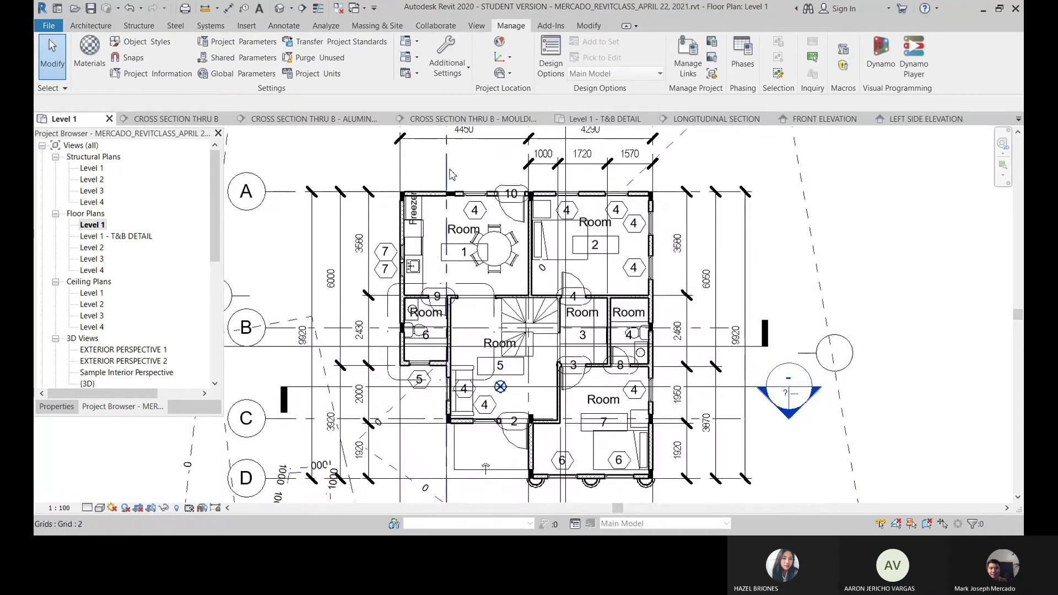
pyautogui.click(106, 28)
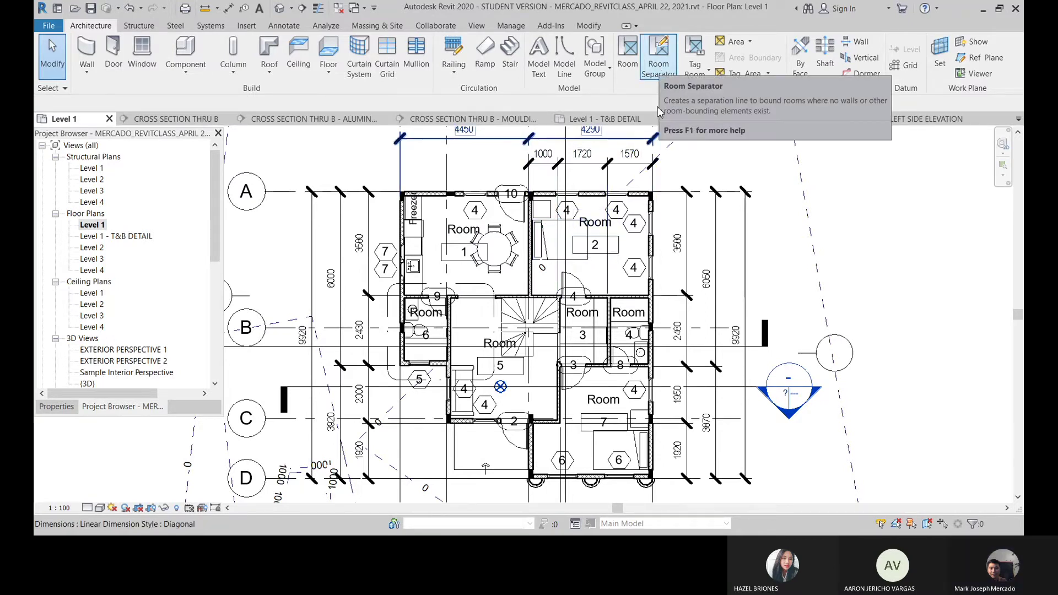
pyautogui.click(661, 72)
pyautogui.scroll(3, 601, 251)
pyautogui.scroll(2, 600, 251)
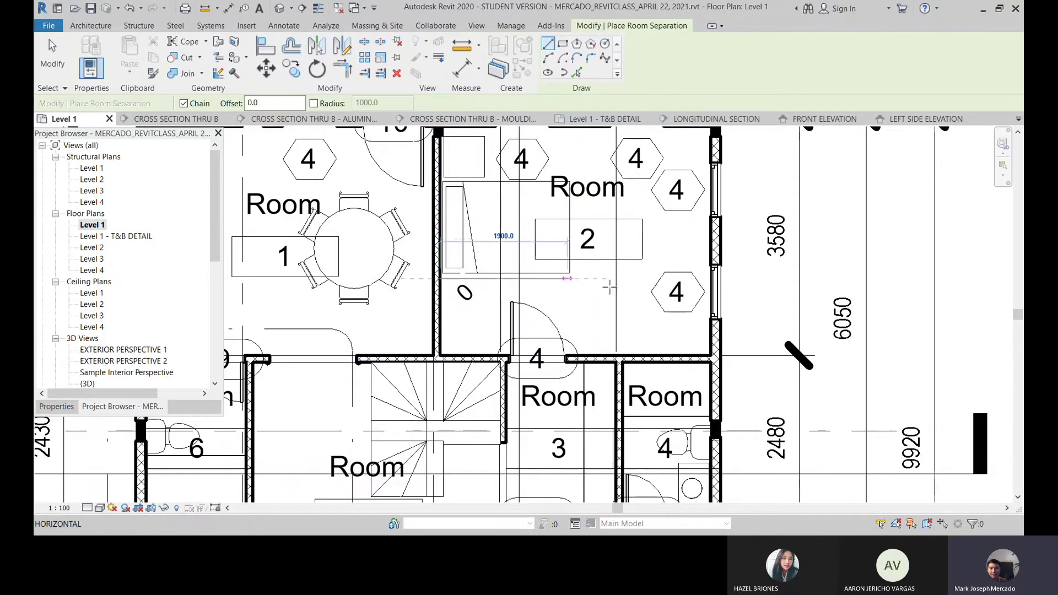
pyautogui.click(715, 278)
pyautogui.scroll(-2, 705, 305)
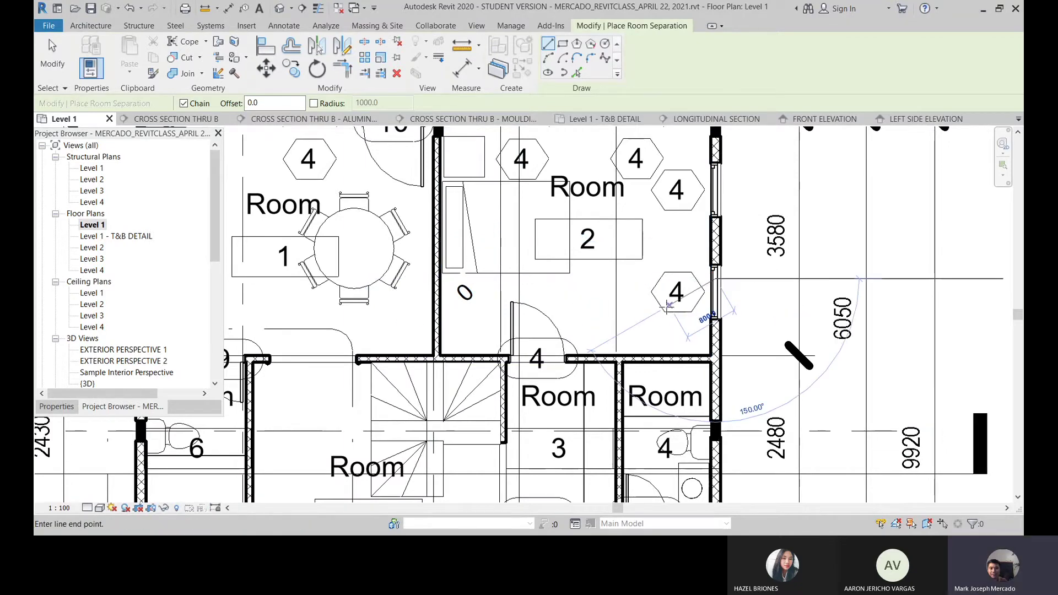
pyautogui.press('Escape')
pyautogui.press('Escape')
pyautogui.click(631, 274)
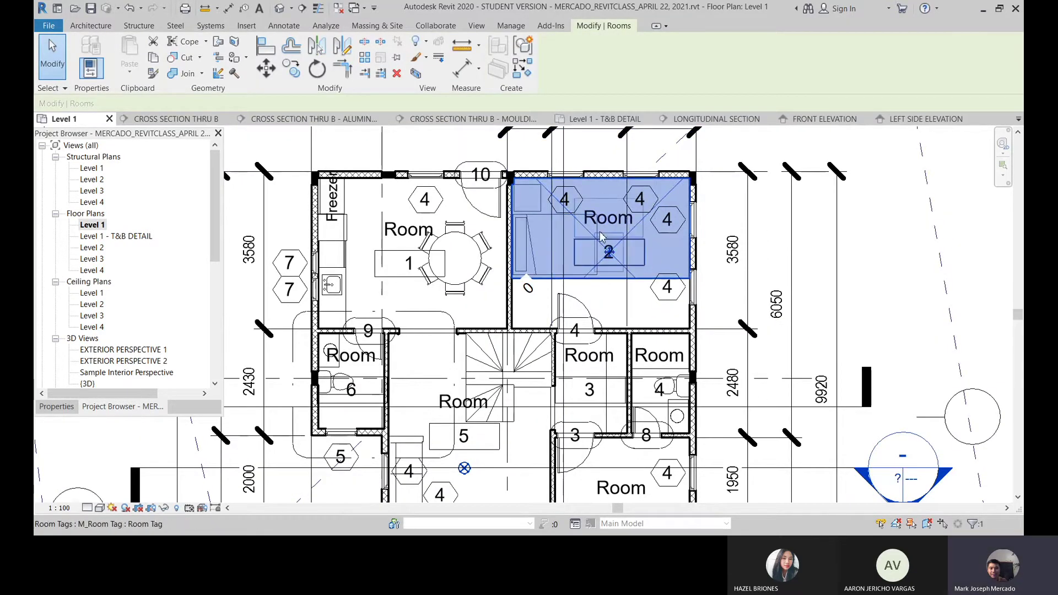
pyautogui.scroll(2, 567, 215)
pyautogui.scroll(-1, 600, 226)
pyautogui.scroll(1, 604, 228)
pyautogui.scroll(1, 603, 227)
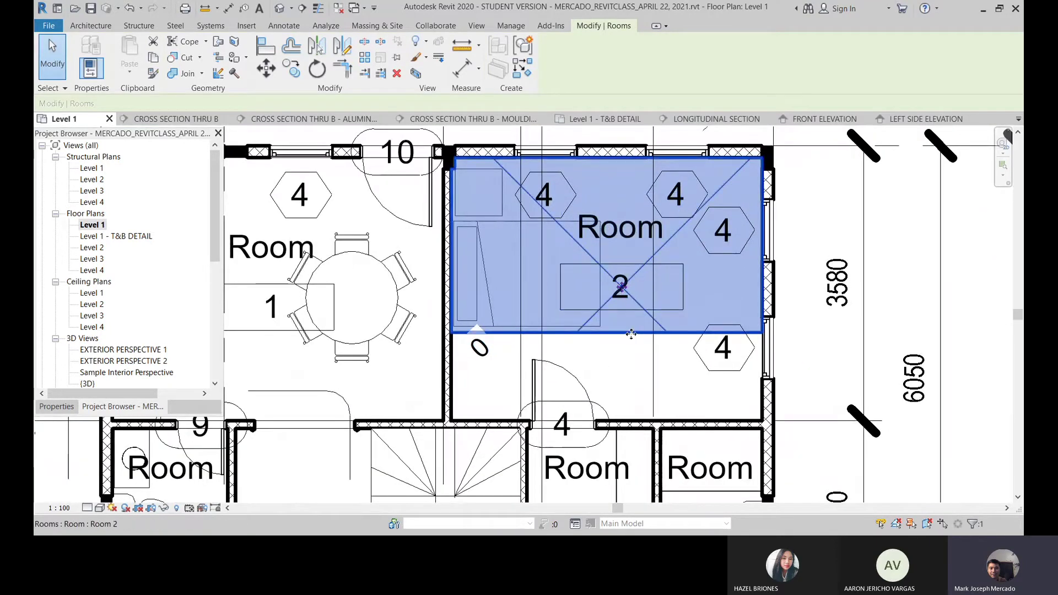
pyautogui.scroll(12, 274, 28)
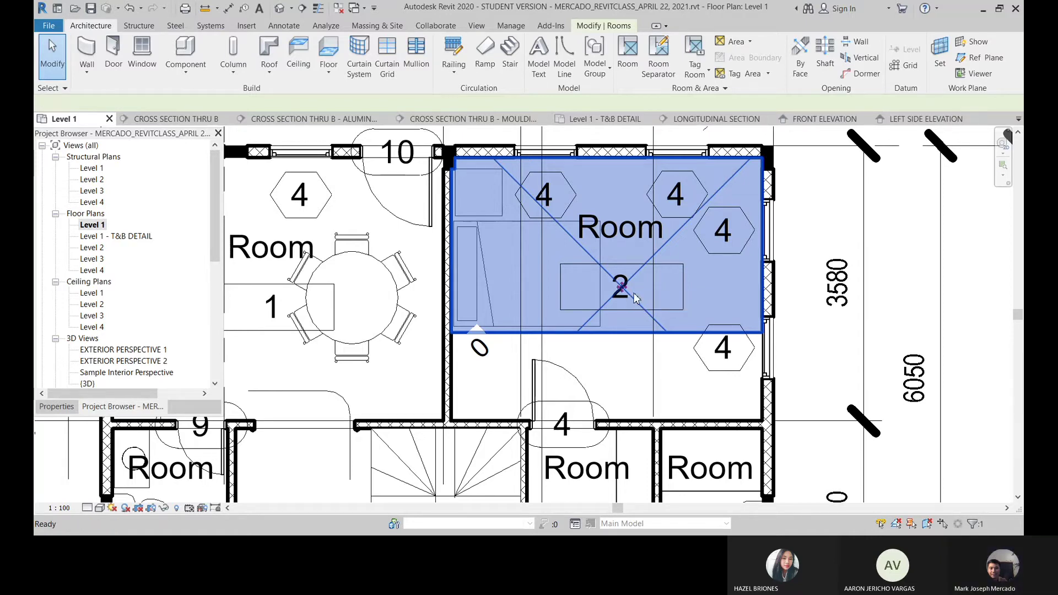
pyautogui.press('Escape')
pyautogui.scroll(-1, 635, 294)
pyautogui.scroll(-1, 855, 325)
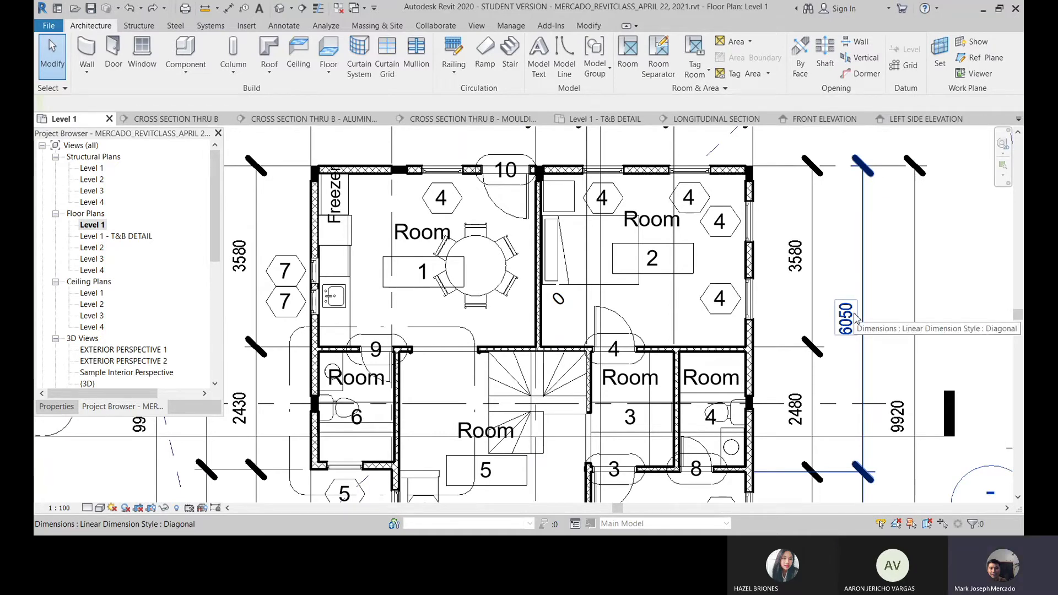
# Change room 1's tag name from Room to DINING AREA.
pyautogui.scroll(1, 368, 246)
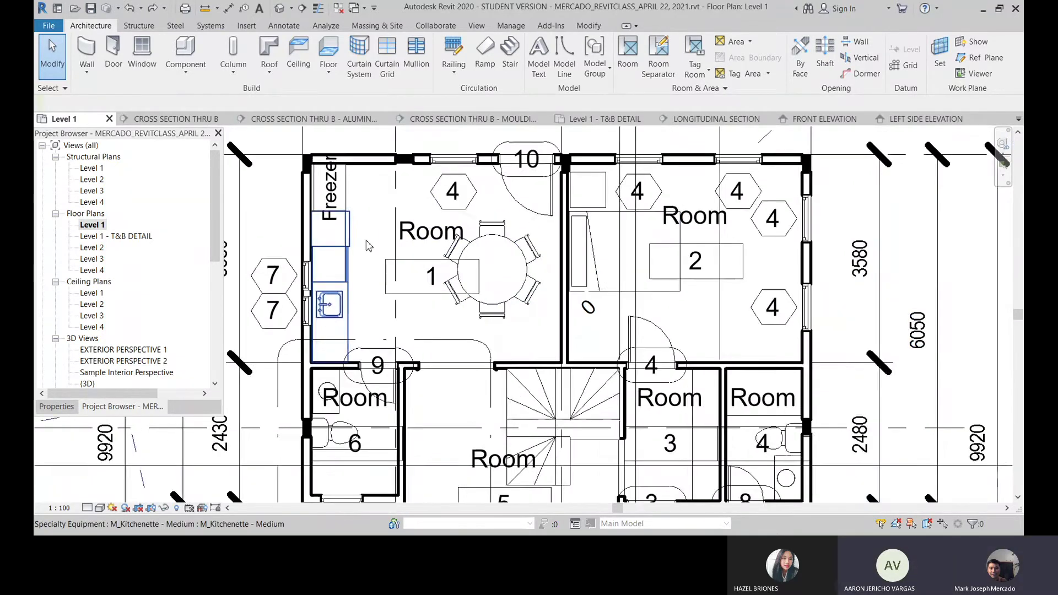
pyautogui.scroll(2, 369, 246)
pyautogui.click(495, 229)
pyautogui.click(495, 229)
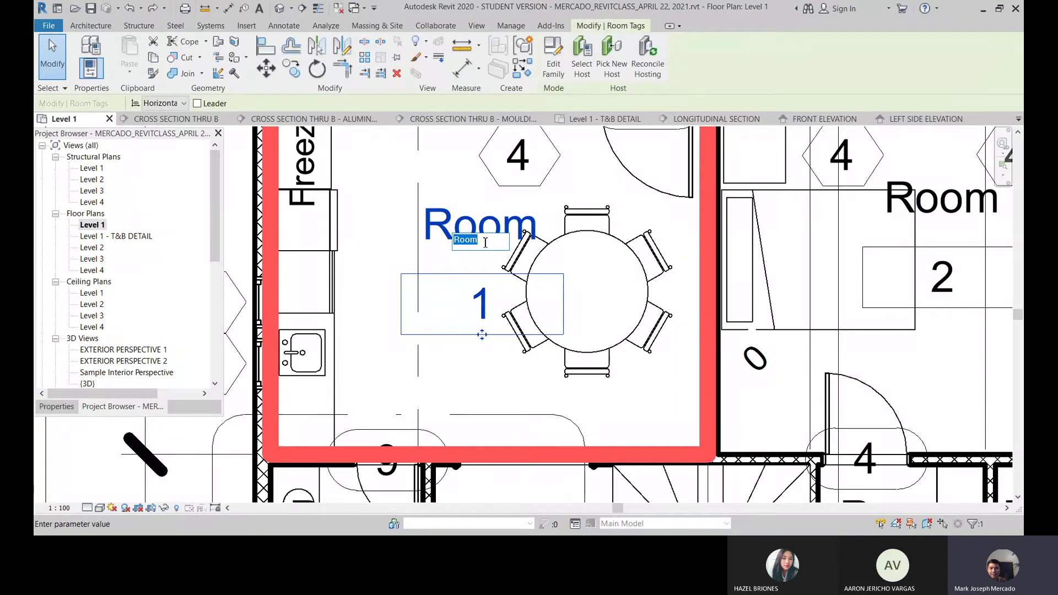
pyautogui.write('DIN')
pyautogui.press('BackSpace')
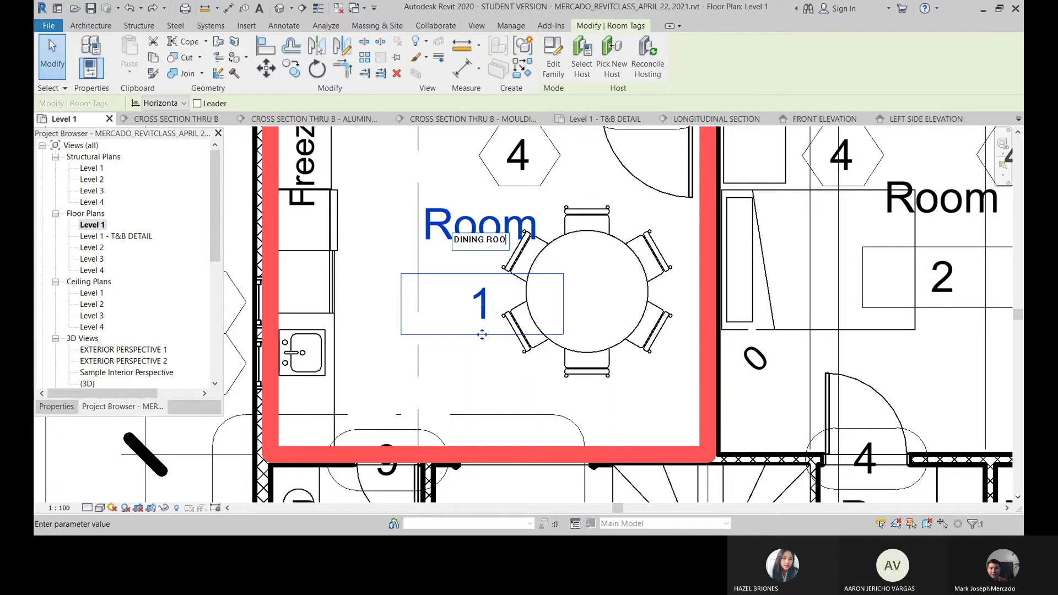
pyautogui.write('M')
pyautogui.press('BackSpace')
pyautogui.press('BackSpace')
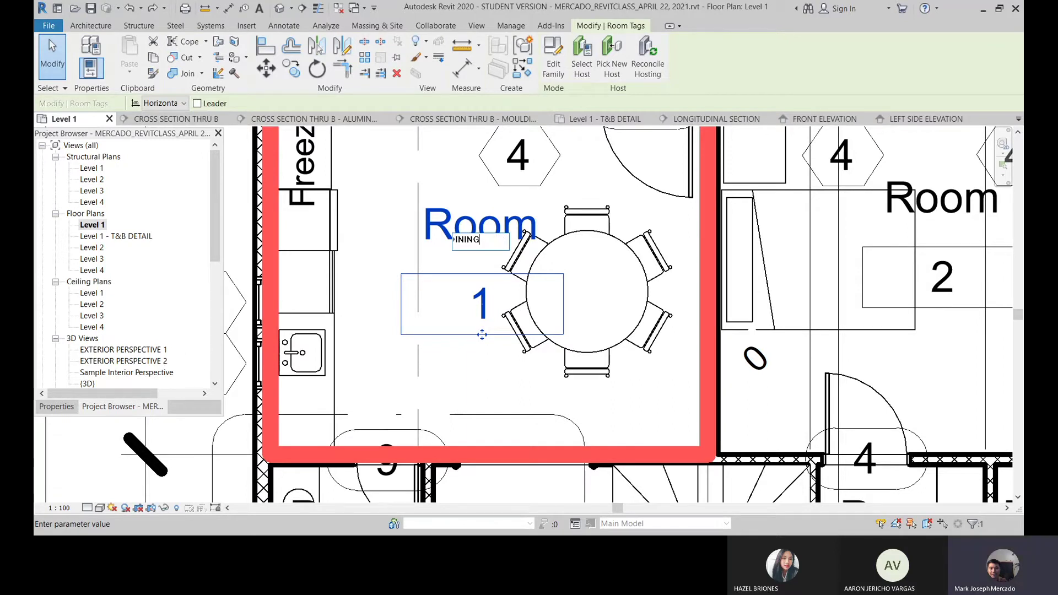
pyautogui.write('AREA')
pyautogui.press('Return')
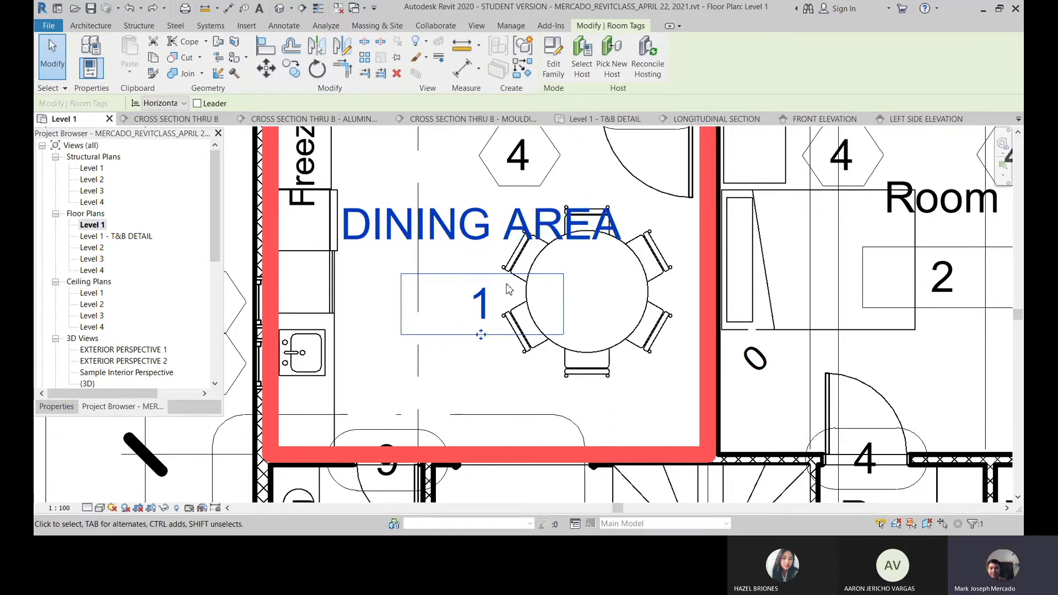
pyautogui.scroll(-2, 465, 256)
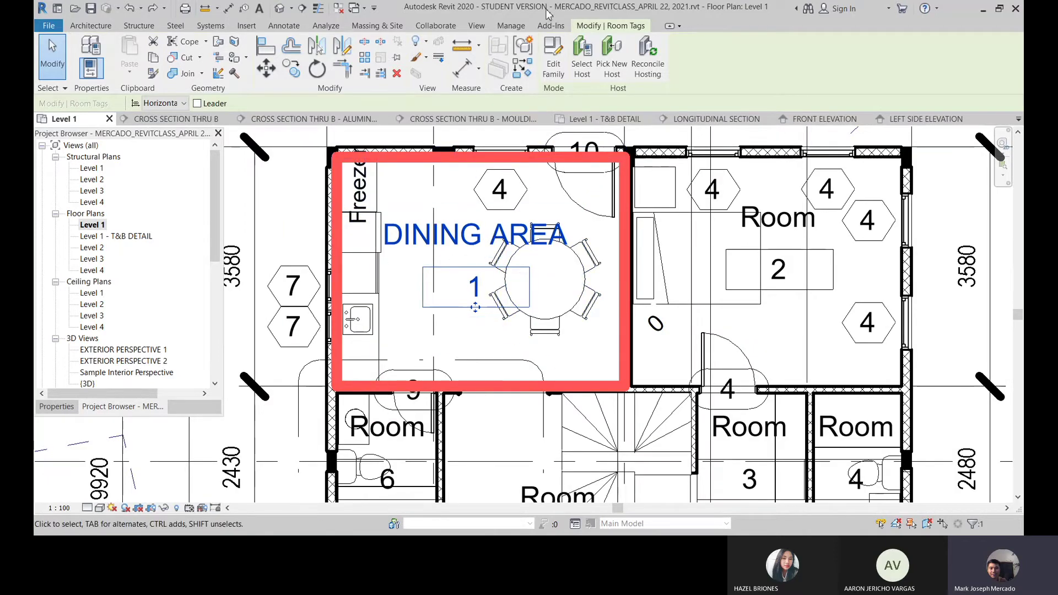
pyautogui.click(90, 25)
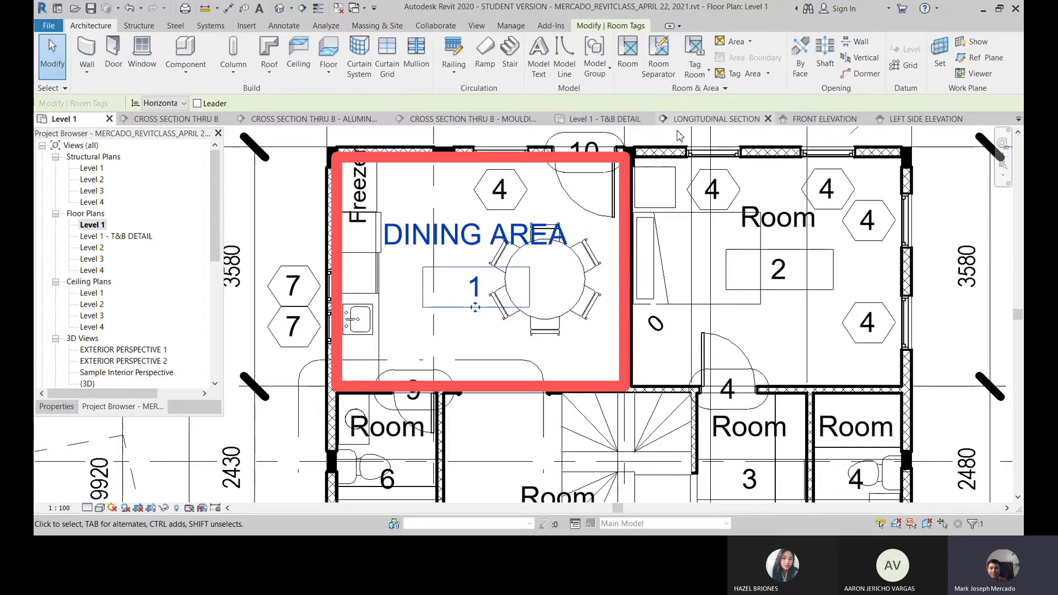
# Draw a vertical room separation line from the dining room's top wall to its bottom wall.
pyautogui.click(658, 55)
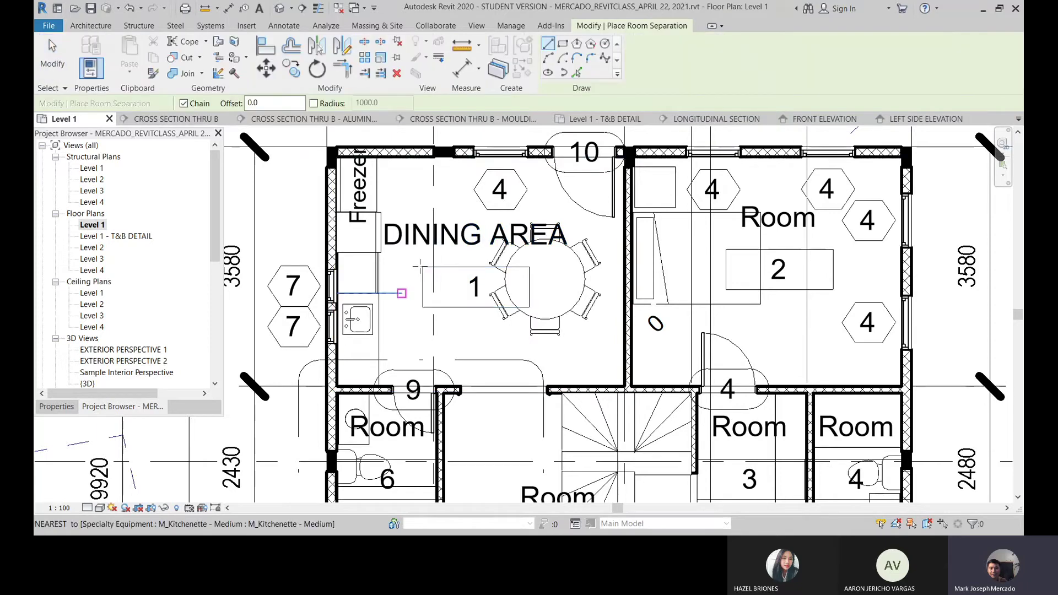
pyautogui.click(433, 156)
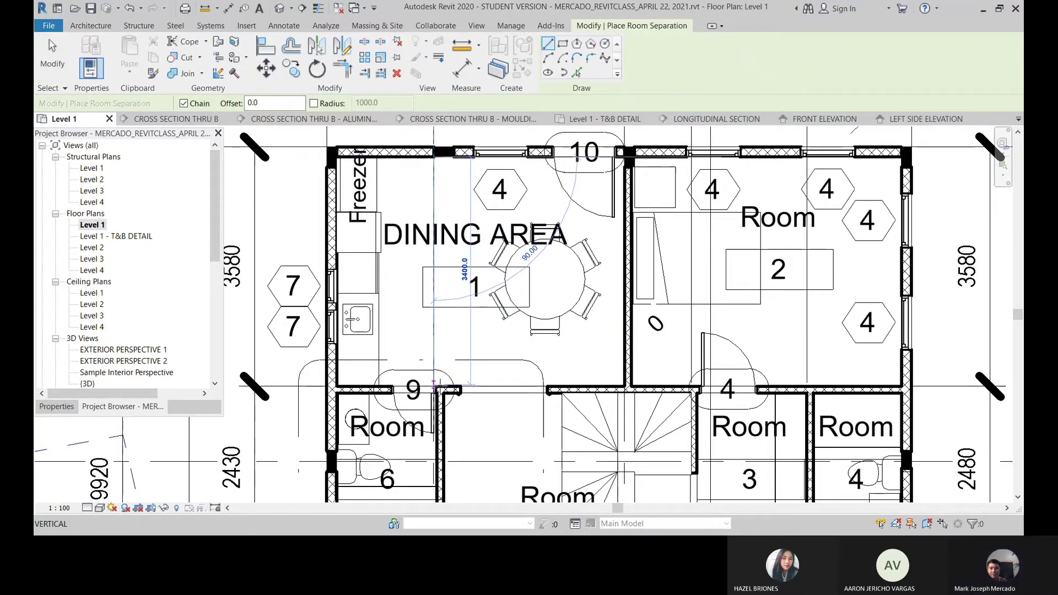
pyautogui.click(434, 384)
pyautogui.press('Escape')
pyautogui.press('Escape')
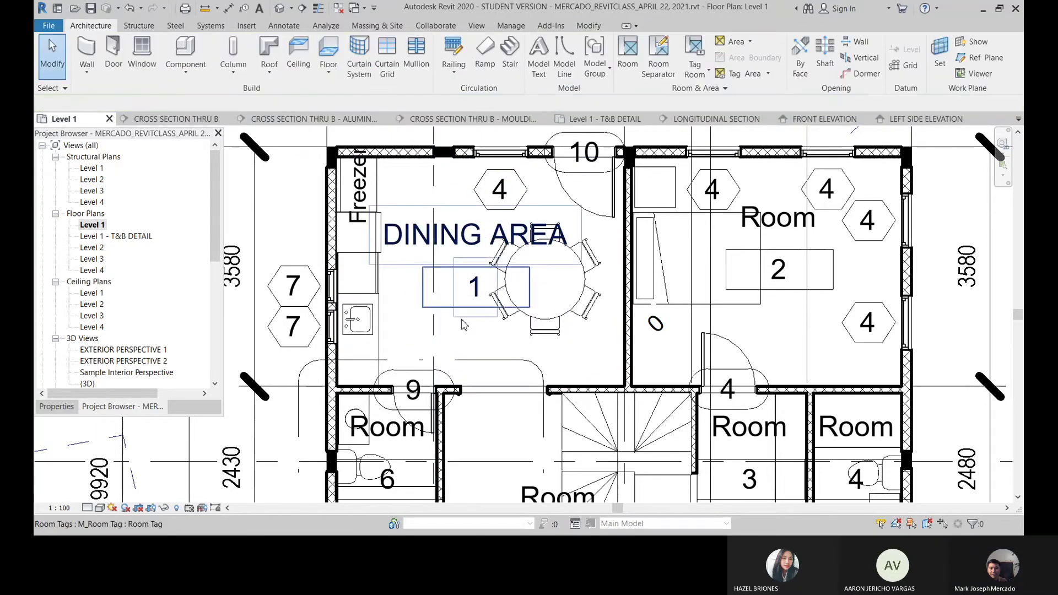
# Move the DINING AREA tag so it sits over the dining table.
pyautogui.click(475, 287)
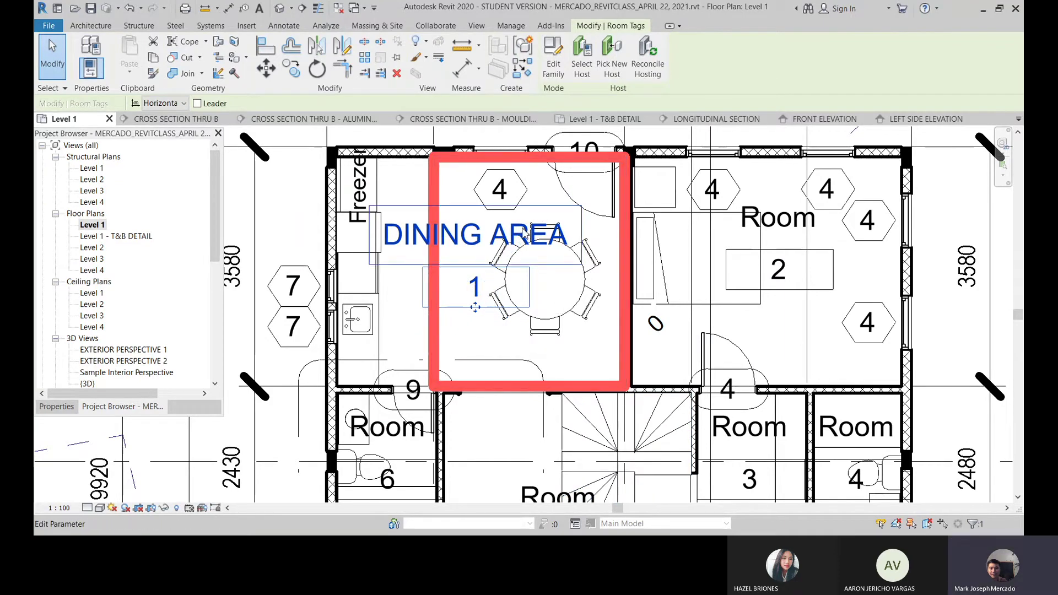
pyautogui.click(410, 230)
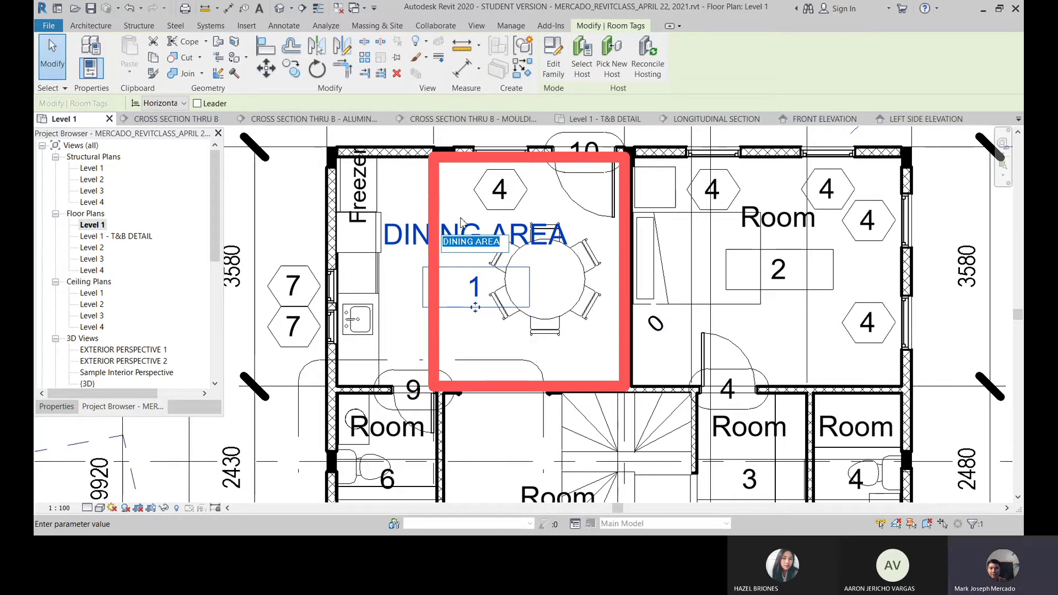
pyautogui.scroll(-3, 549, 274)
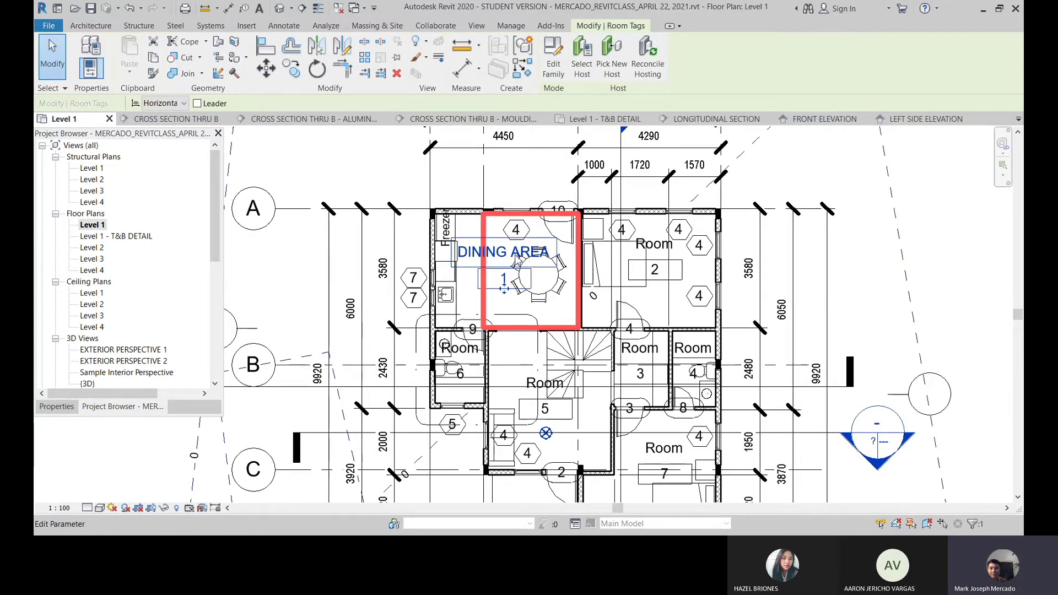
pyautogui.click(507, 296)
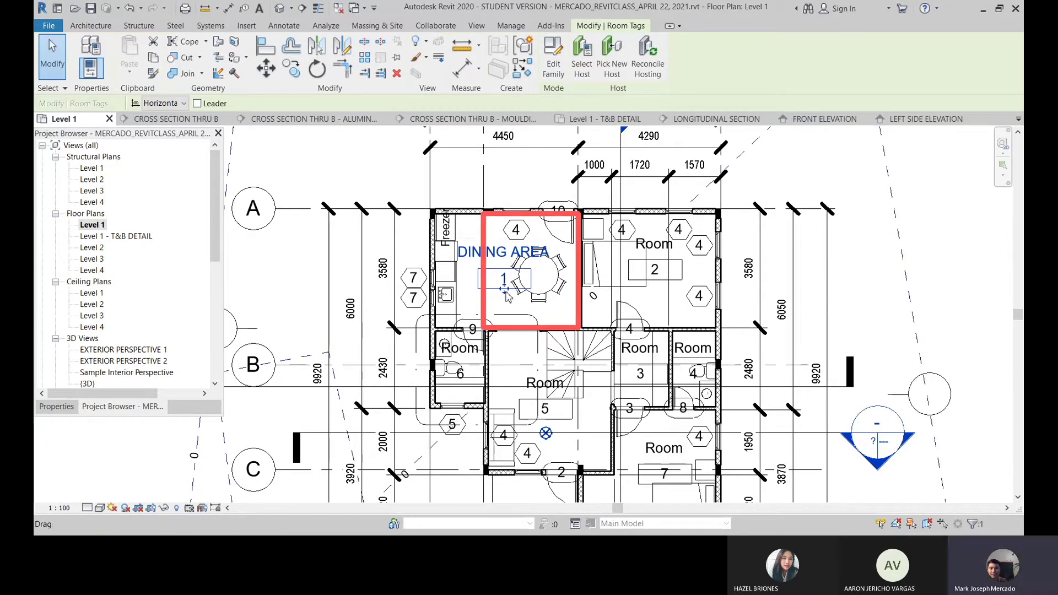
pyautogui.moveTo(506, 295); pyautogui.dragTo(532, 296)
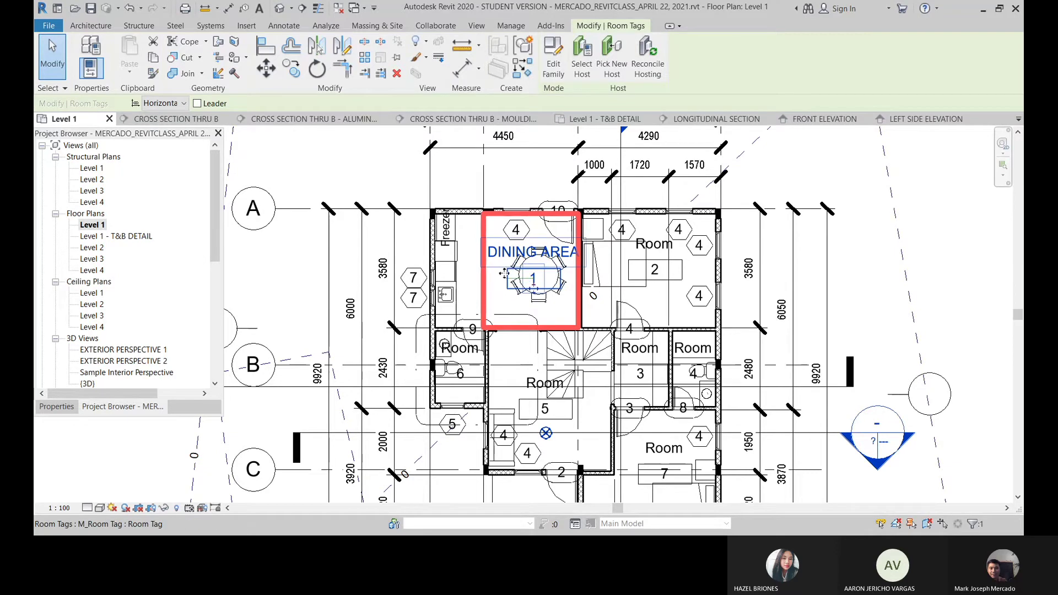
pyautogui.press('r')
pyautogui.press('m')
pyautogui.press('Escape')
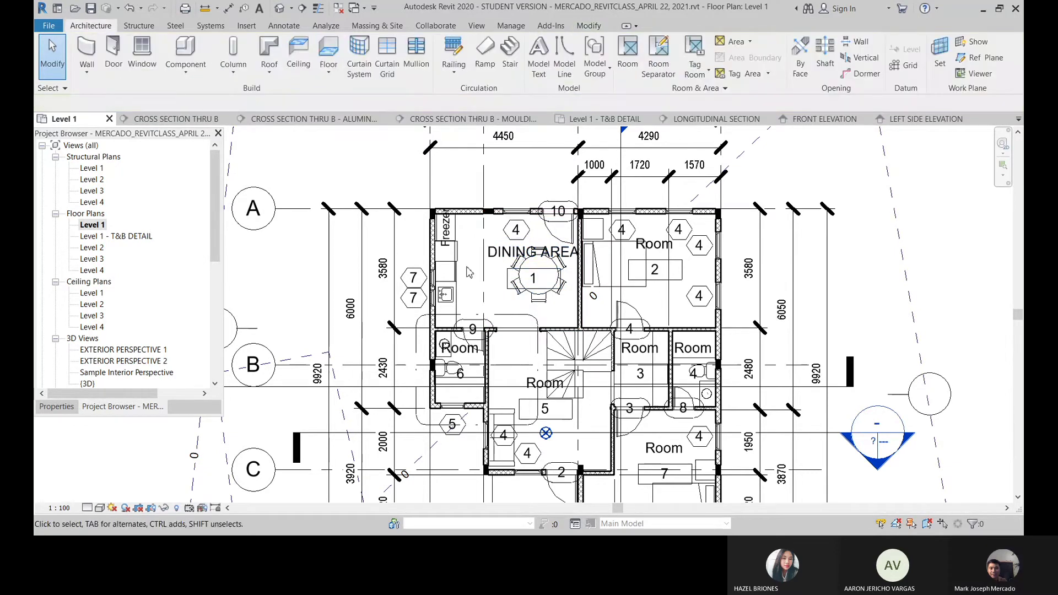
pyautogui.press('r')
pyautogui.press('m')
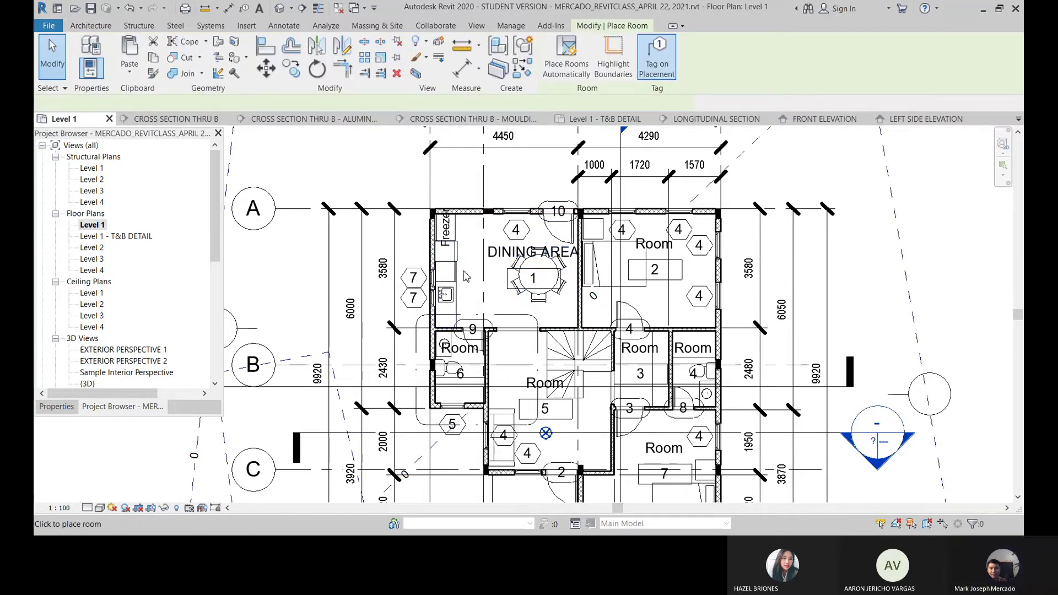
pyautogui.scroll(2, 477, 259)
pyautogui.press('Escape')
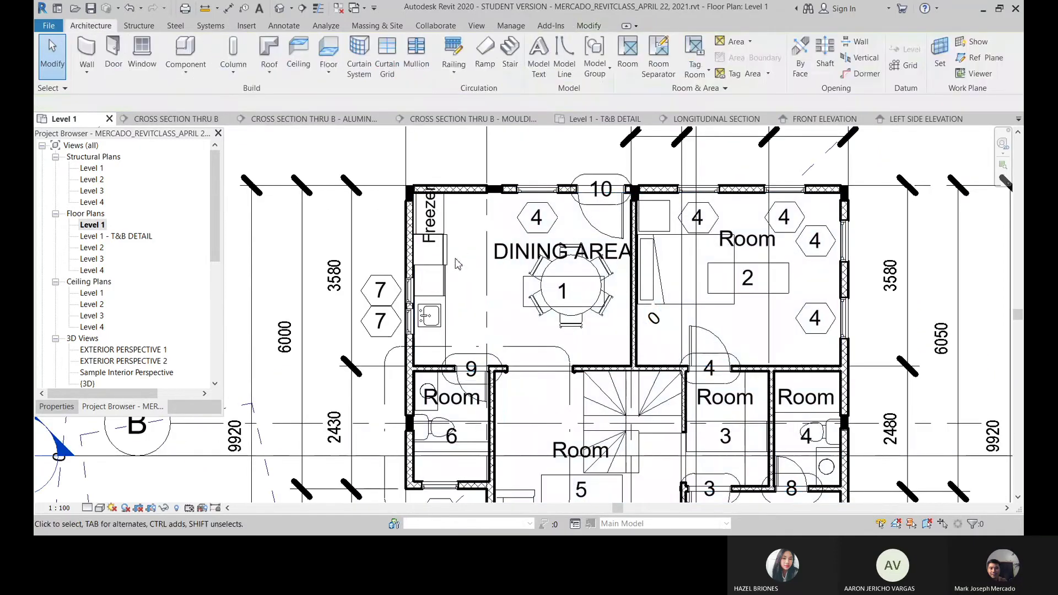
pyautogui.press('r')
pyautogui.press('m')
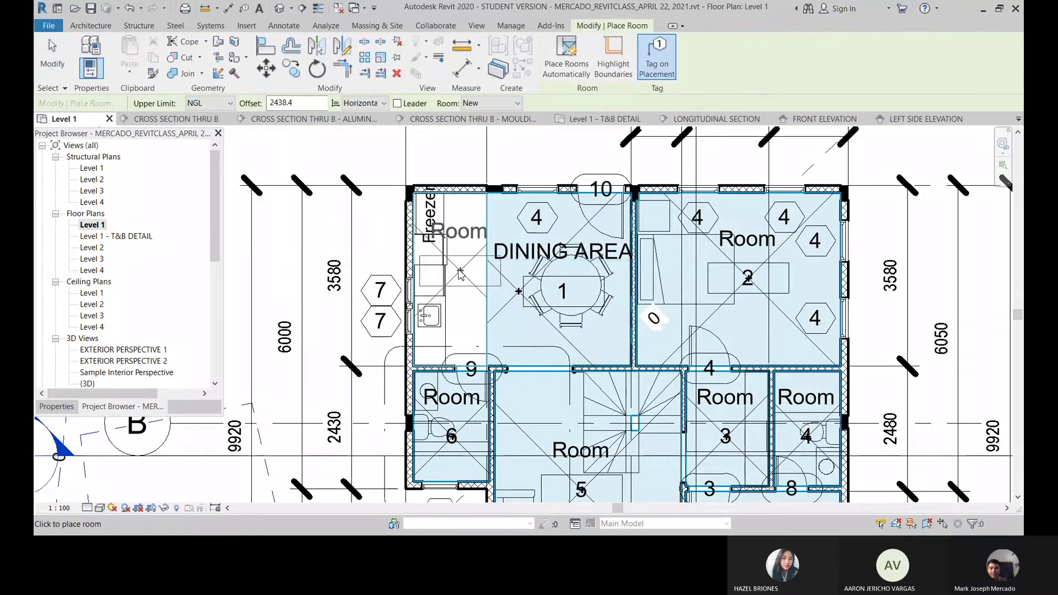
pyautogui.press('Escape')
pyautogui.press('r')
pyautogui.press('t')
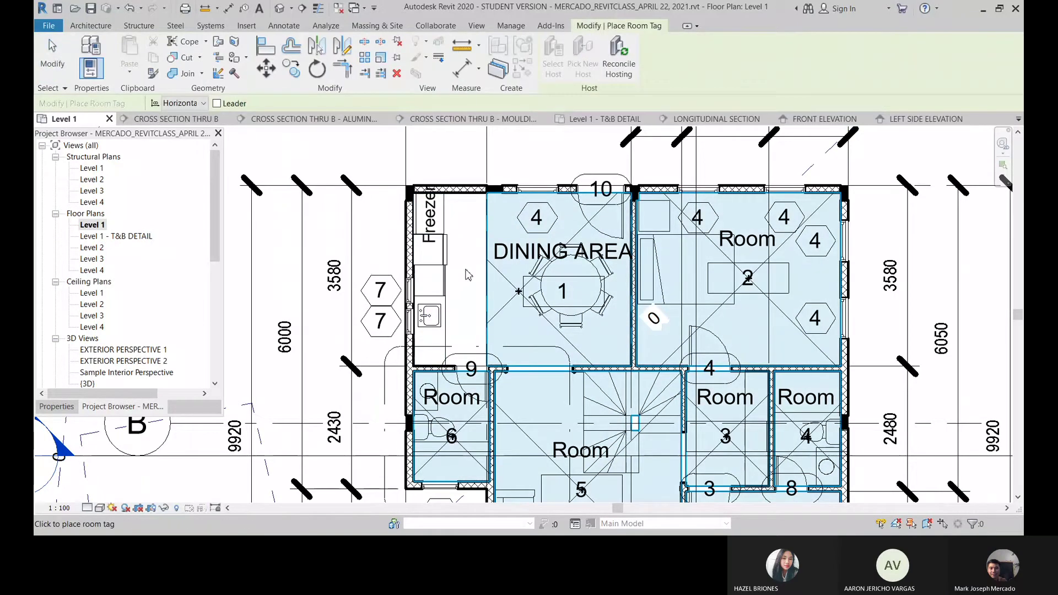
pyautogui.scroll(-2, 471, 245)
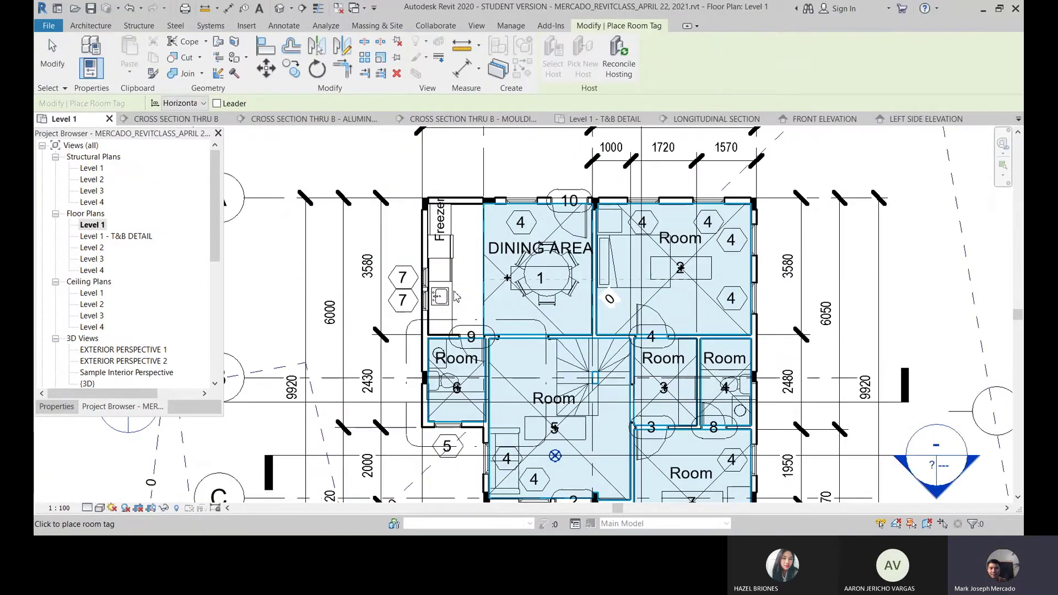
pyautogui.scroll(-3, 456, 298)
pyautogui.press('Escape')
pyautogui.scroll(4, 486, 255)
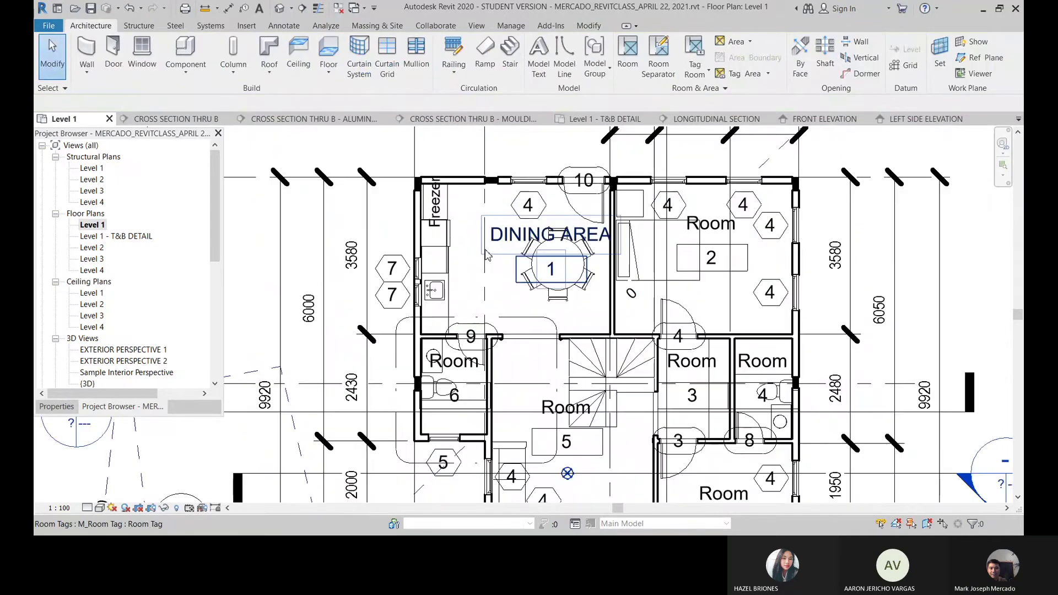
# Rename the room 2 tag to BEDROOM 1, fixing the typo.
pyautogui.scroll(2, 711, 223)
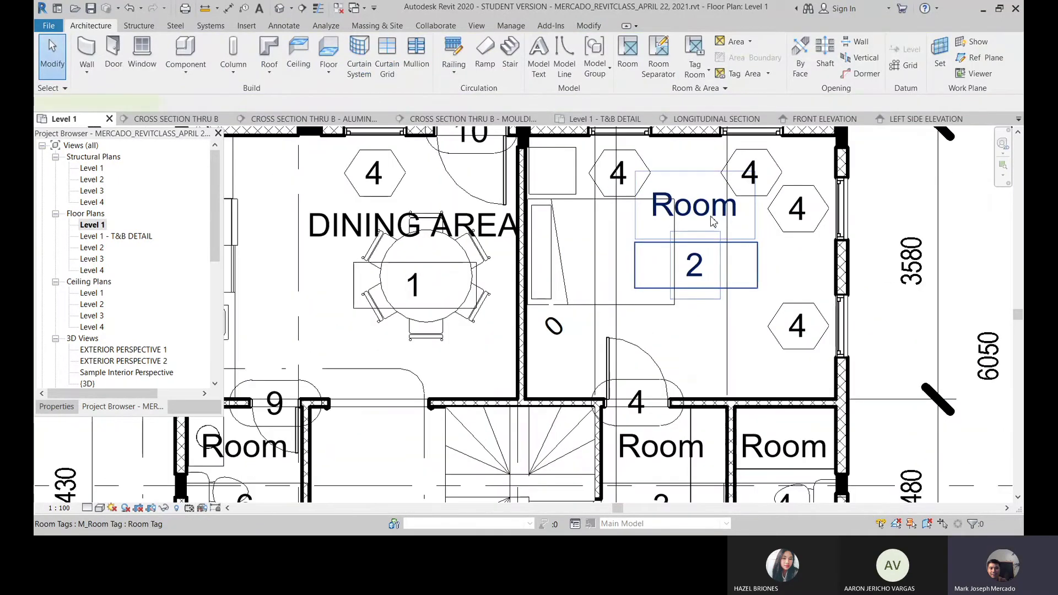
pyautogui.doubleClick(711, 220)
pyautogui.write('BED')
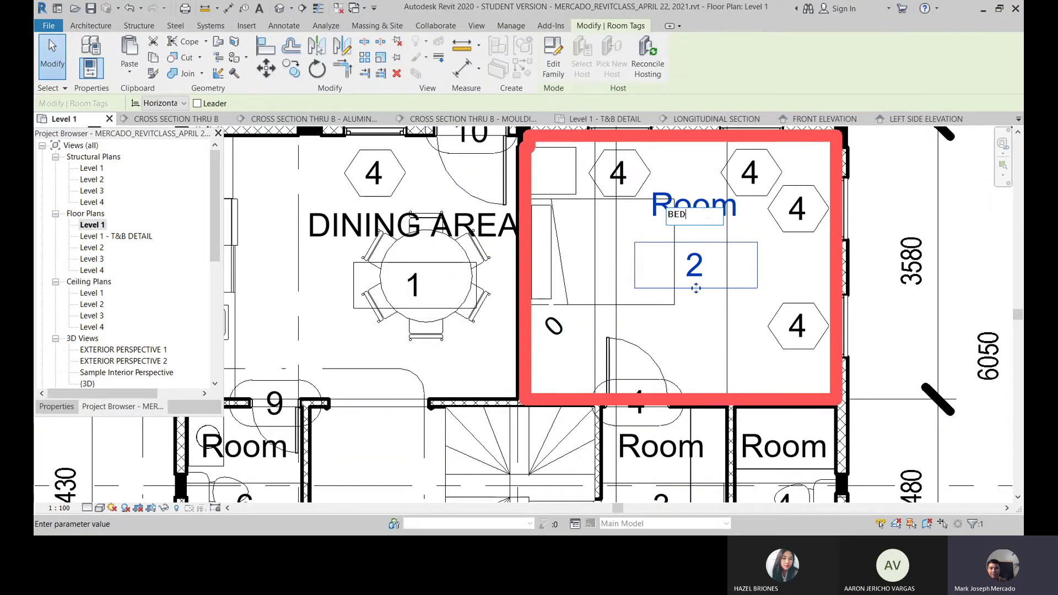
pyautogui.write('RROM 1')
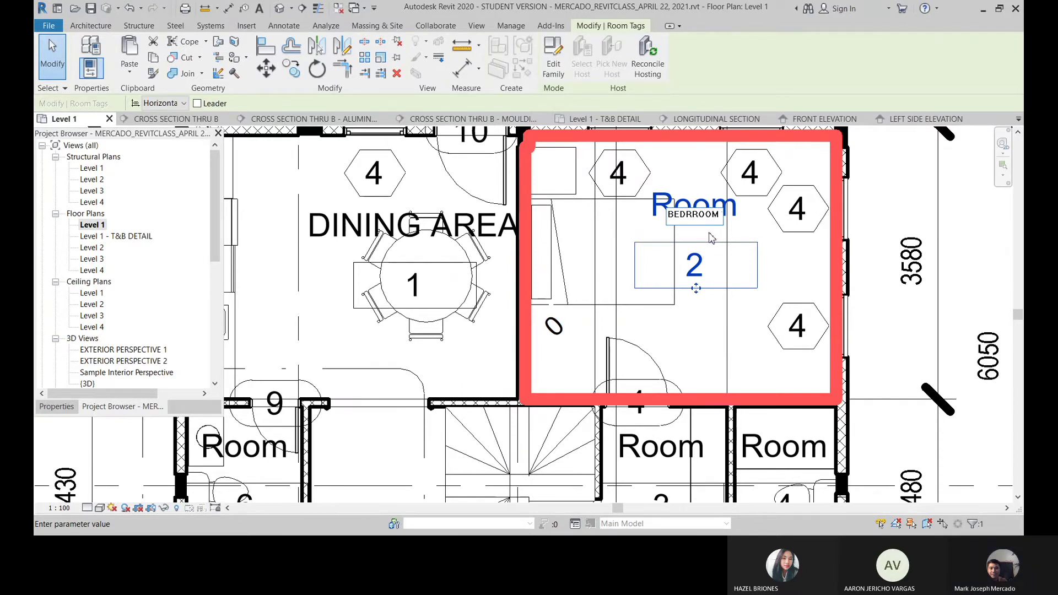
pyautogui.click(696, 216)
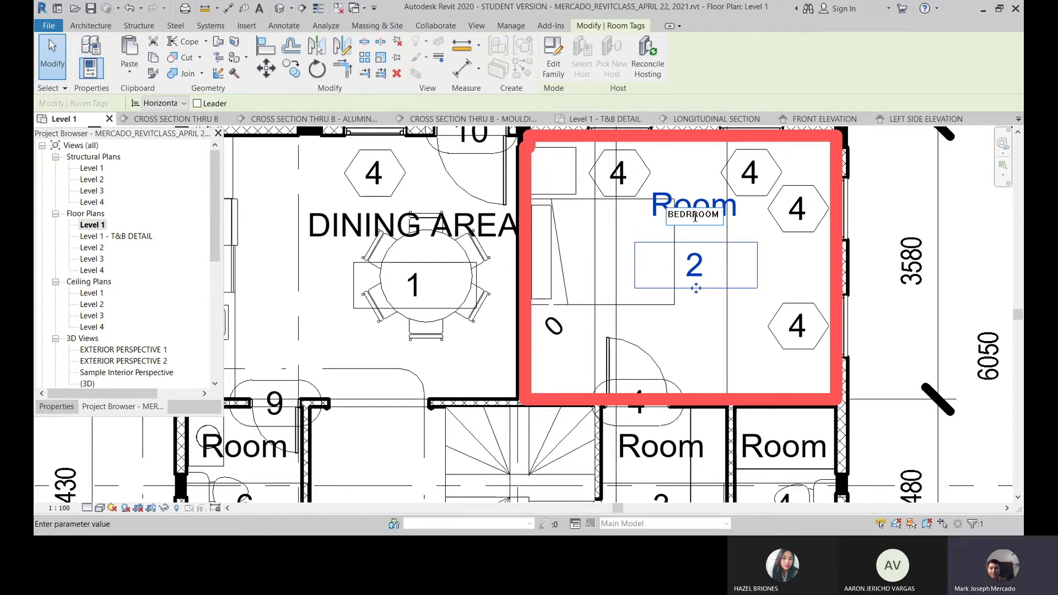
pyautogui.press('BackSpace')
pyautogui.press('Return')
# Rename the lower-right bedroom's tag to BEDROOM 2.
pyautogui.scroll(-2, 673, 181)
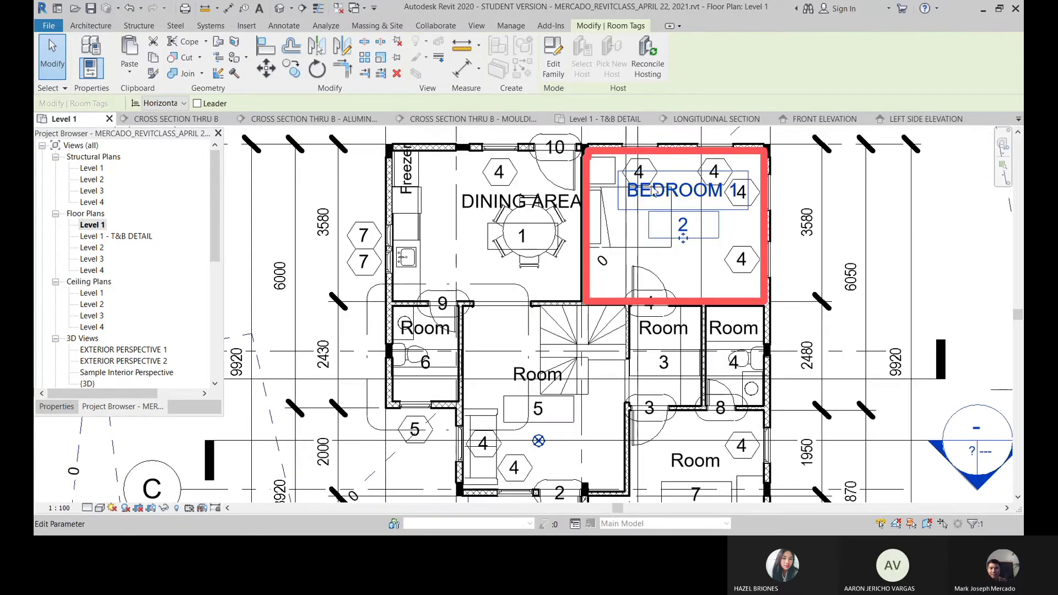
pyautogui.scroll(-2, 673, 182)
pyautogui.scroll(3, 696, 353)
pyautogui.click(695, 350)
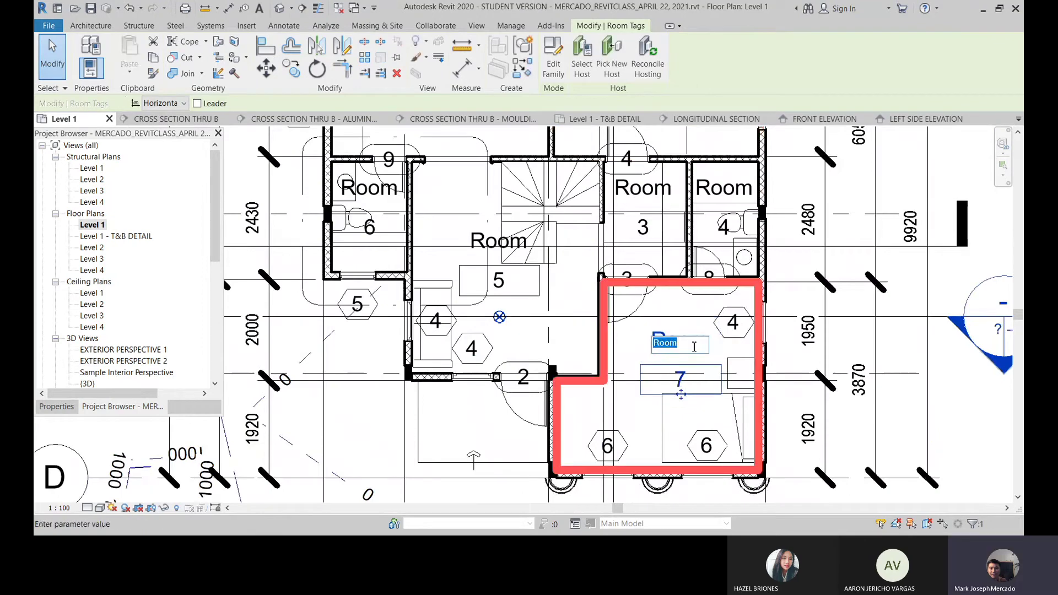
pyautogui.write('BEDROOM 2')
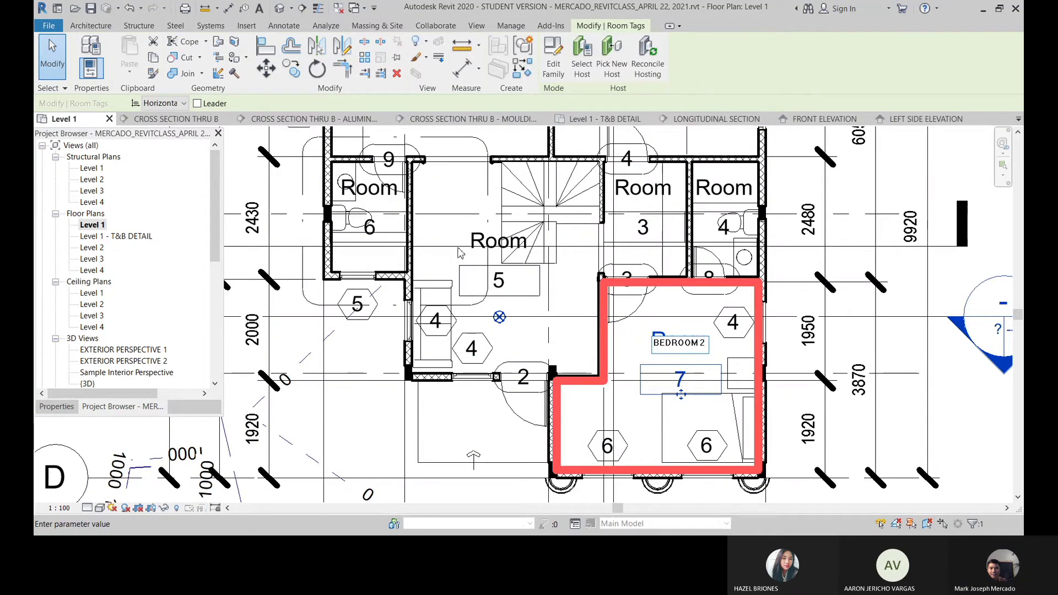
pyautogui.press('Return')
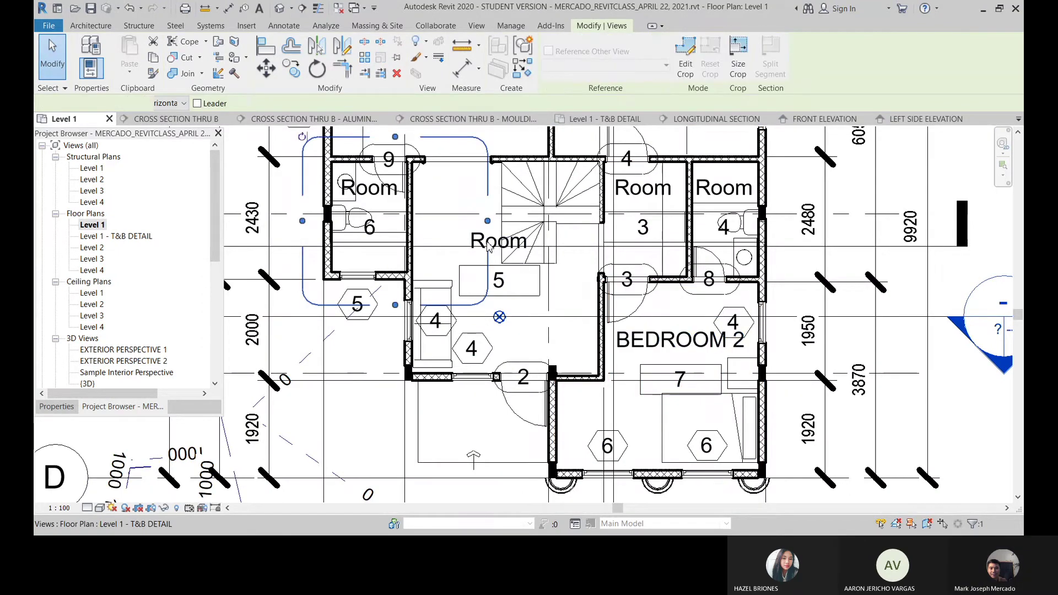
# Rename the central room's tag to LIVING AREA.
pyautogui.doubleClick(487, 251)
pyautogui.click(553, 45)
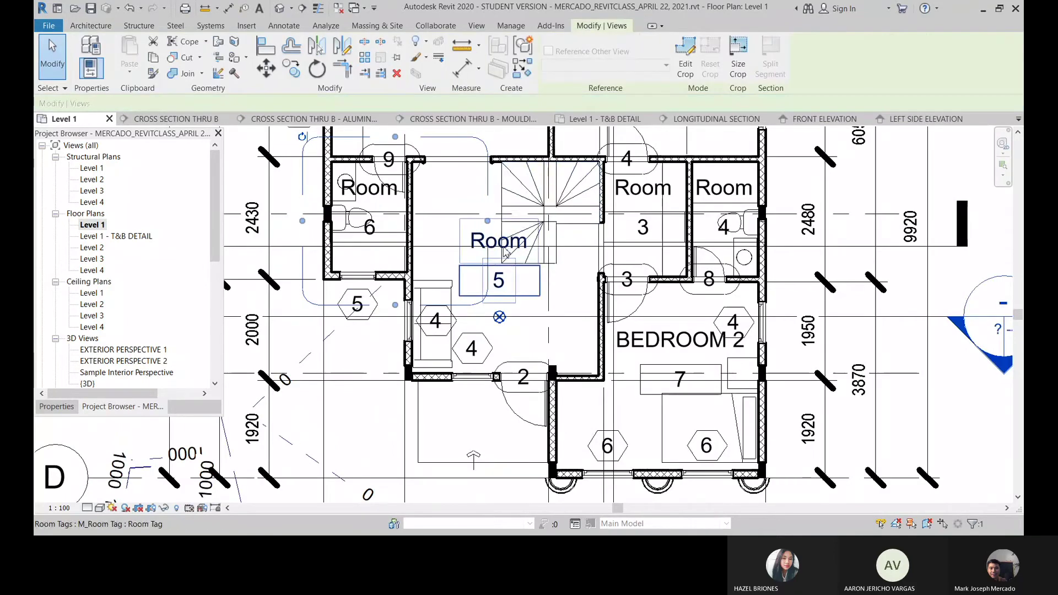
pyautogui.click(497, 240)
pyautogui.click(498, 241)
pyautogui.moveTo(497, 241); pyautogui.dragTo(449, 235)
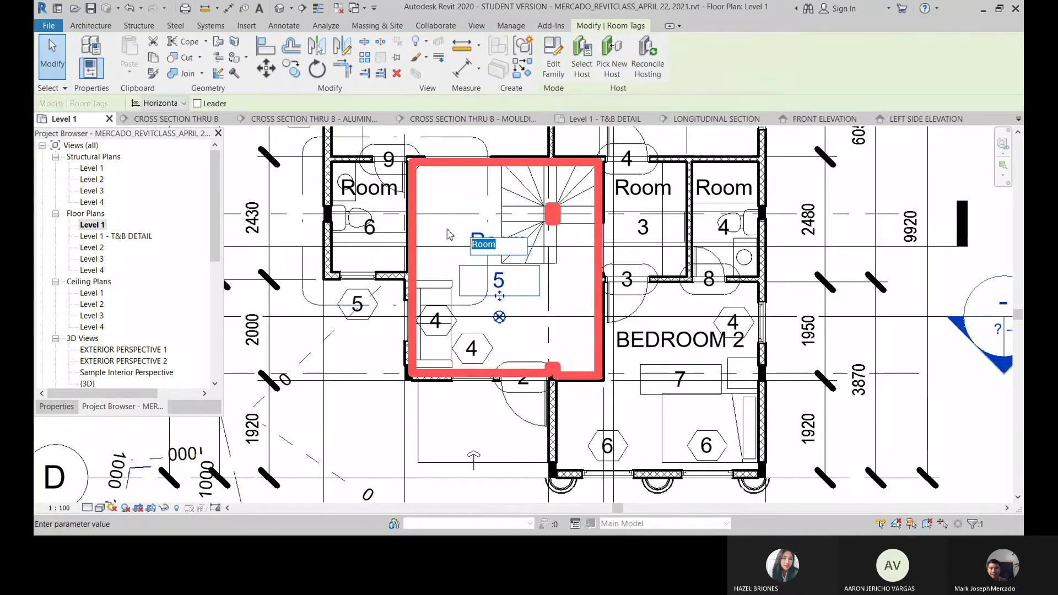
pyautogui.write('LIVING AREA')
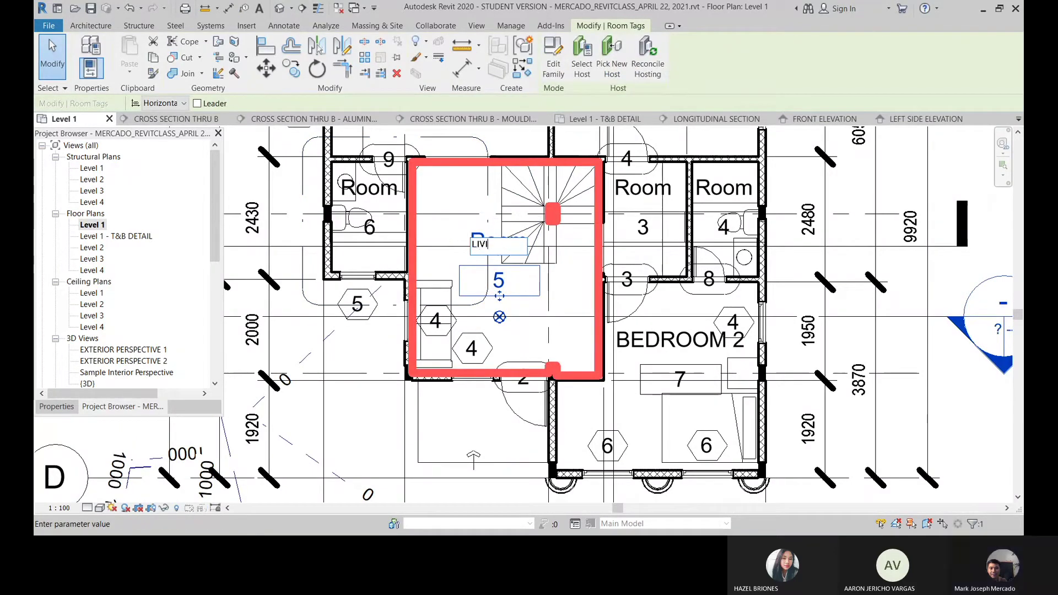
pyautogui.click(555, 353)
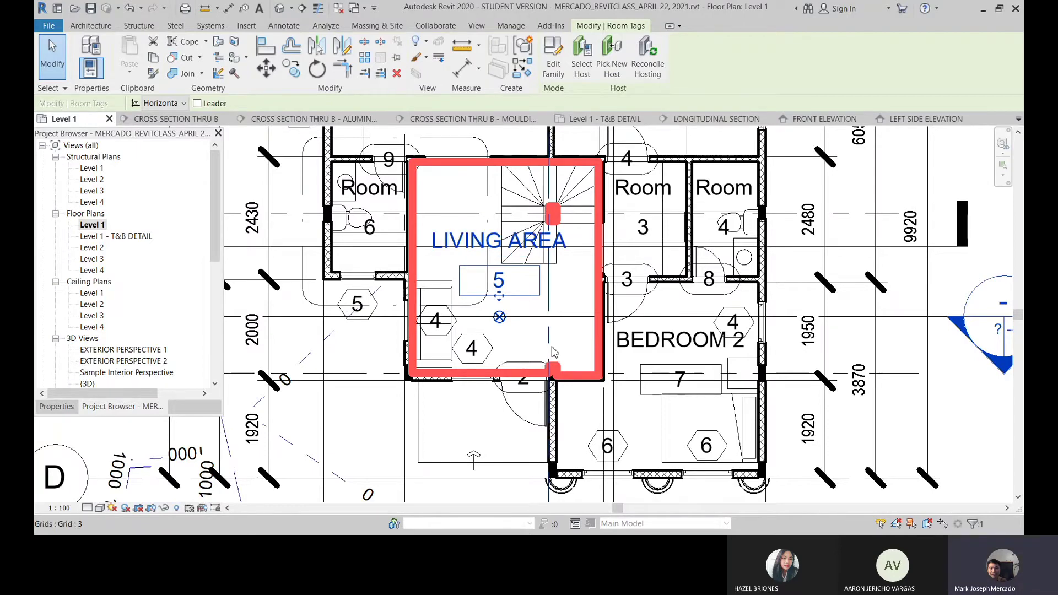
# Rename the small right-hand room's tag to T&B 1.
pyautogui.moveTo(641, 397); pyautogui.dragTo(607, 469, button='middle')
pyautogui.click(692, 261)
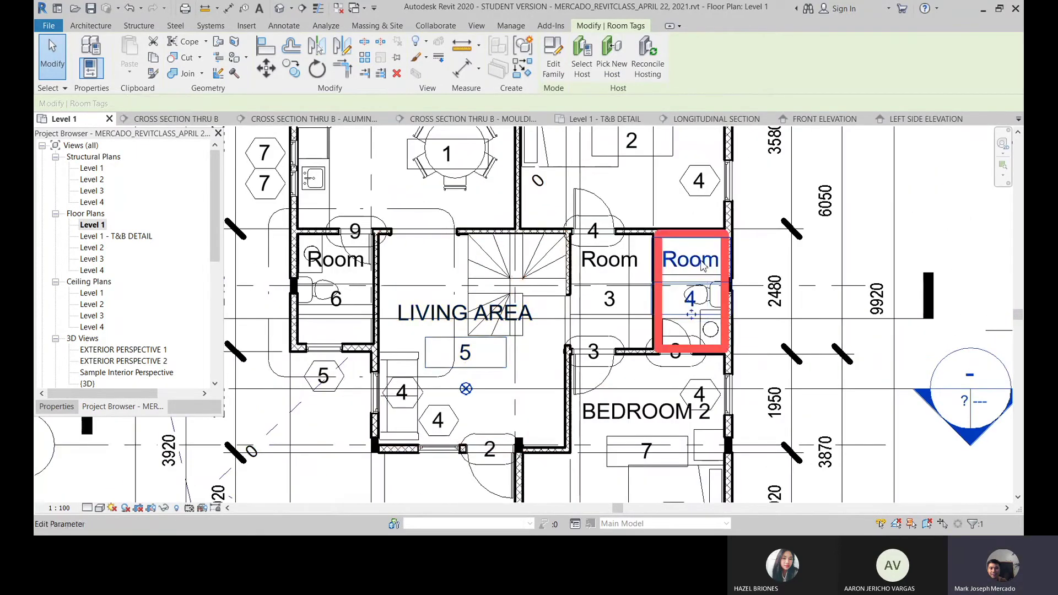
pyautogui.click(704, 263)
pyautogui.write('T')
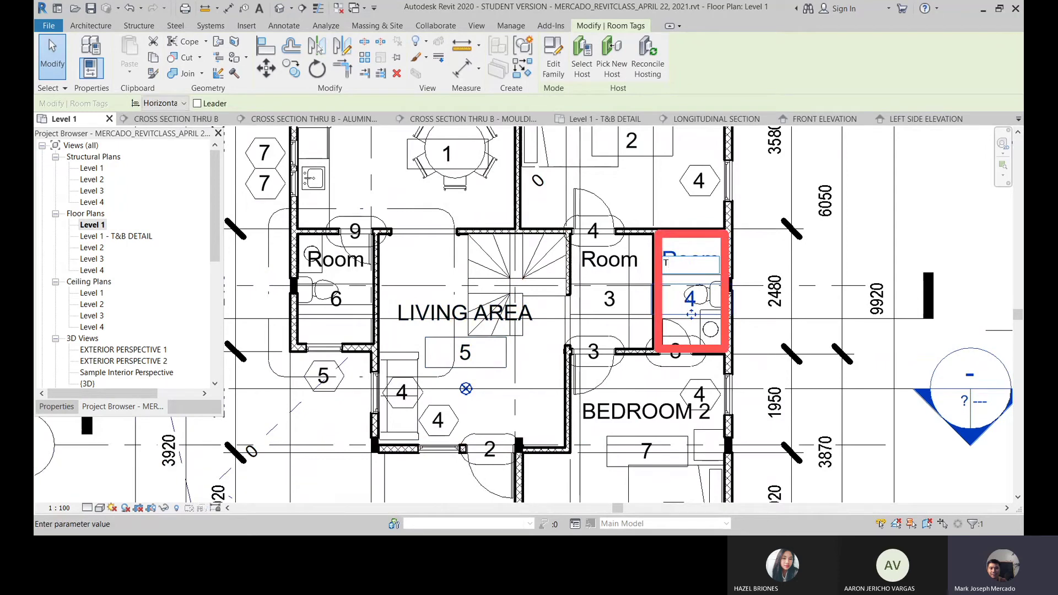
pyautogui.write('&B 1')
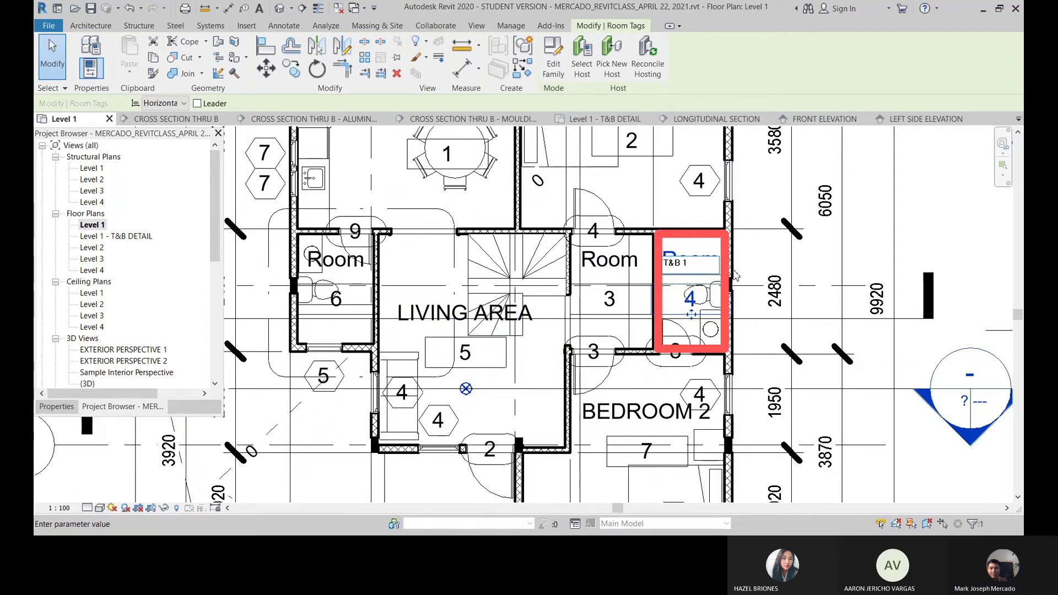
pyautogui.press('Return')
pyautogui.click(327, 269)
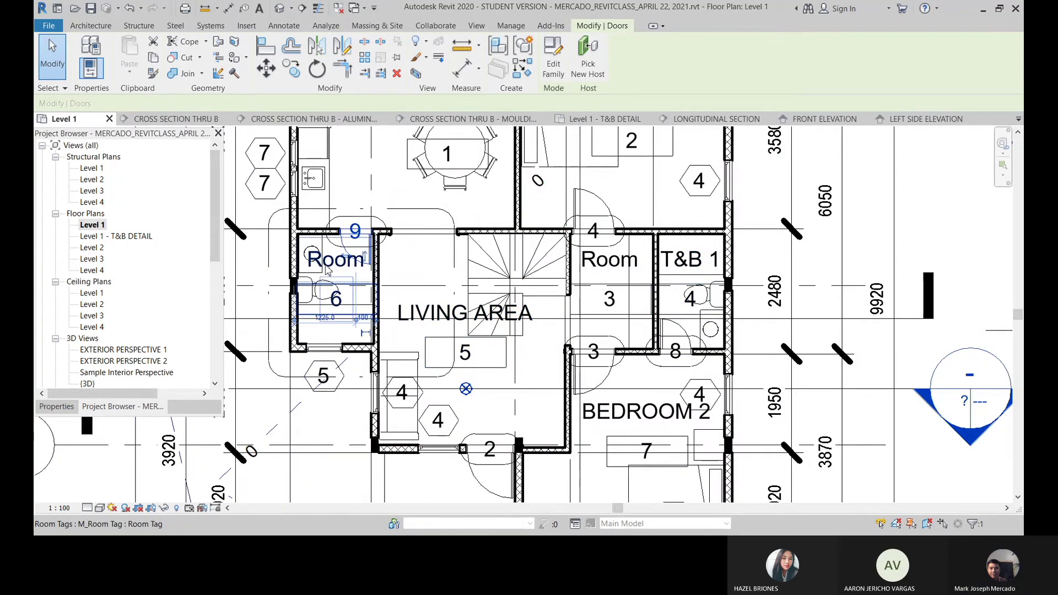
# Name the small left room T&B 2 and deselect its tag.
pyautogui.scroll(4, 326, 270)
pyautogui.click(337, 258)
pyautogui.click(346, 270)
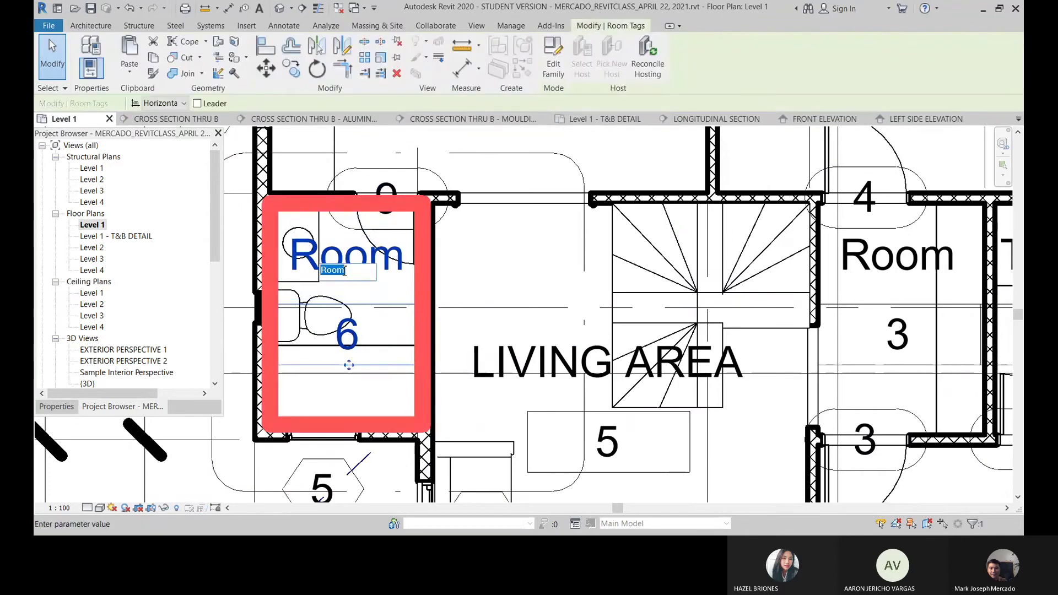
pyautogui.write('T&')
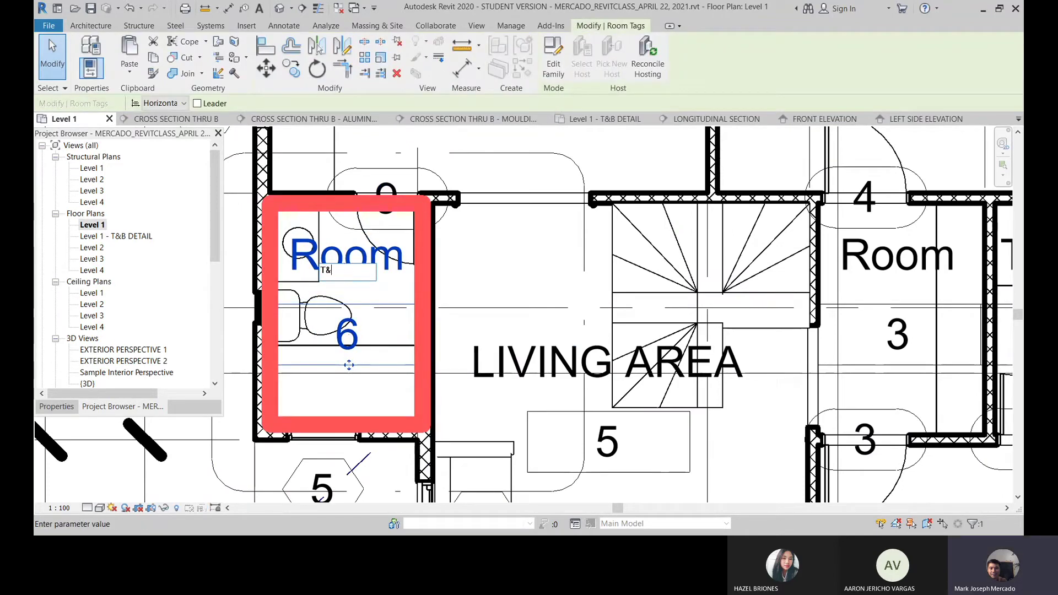
pyautogui.write('B 2')
pyautogui.press('Return')
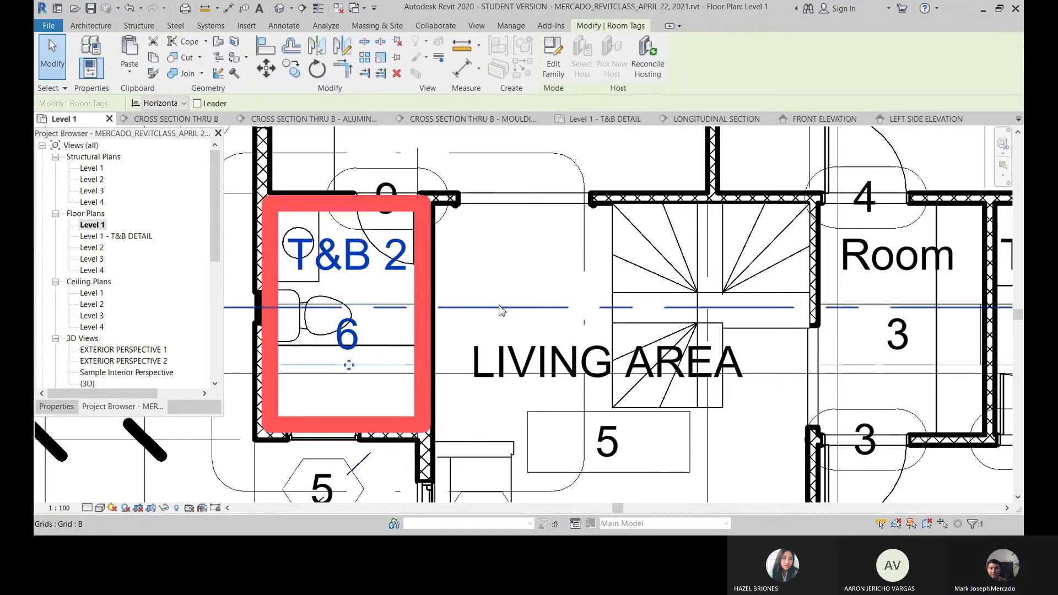
pyautogui.scroll(-4, 501, 310)
pyautogui.scroll(-2, 565, 358)
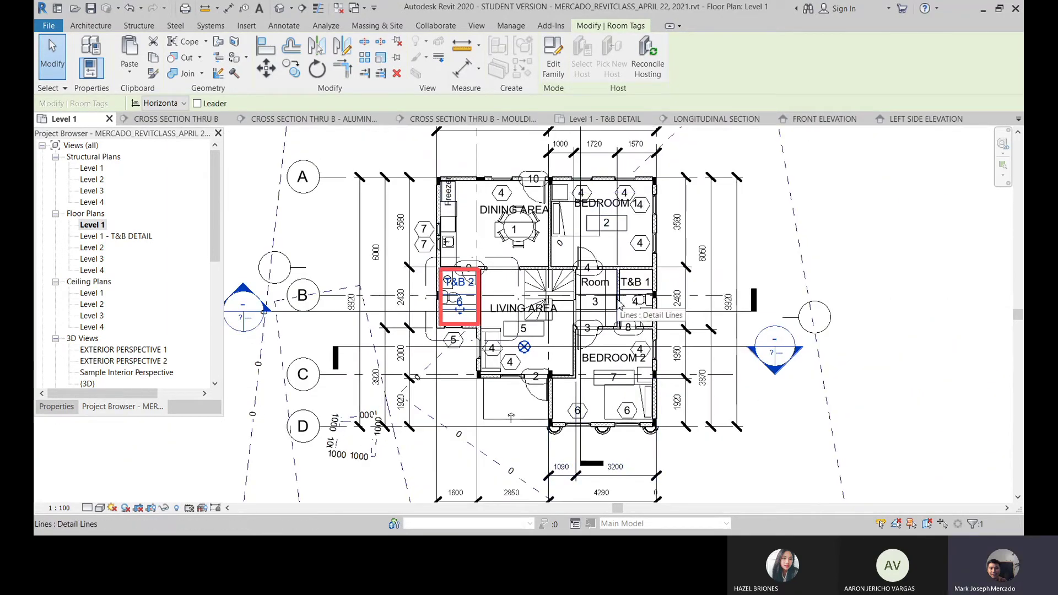
pyautogui.press('Escape')
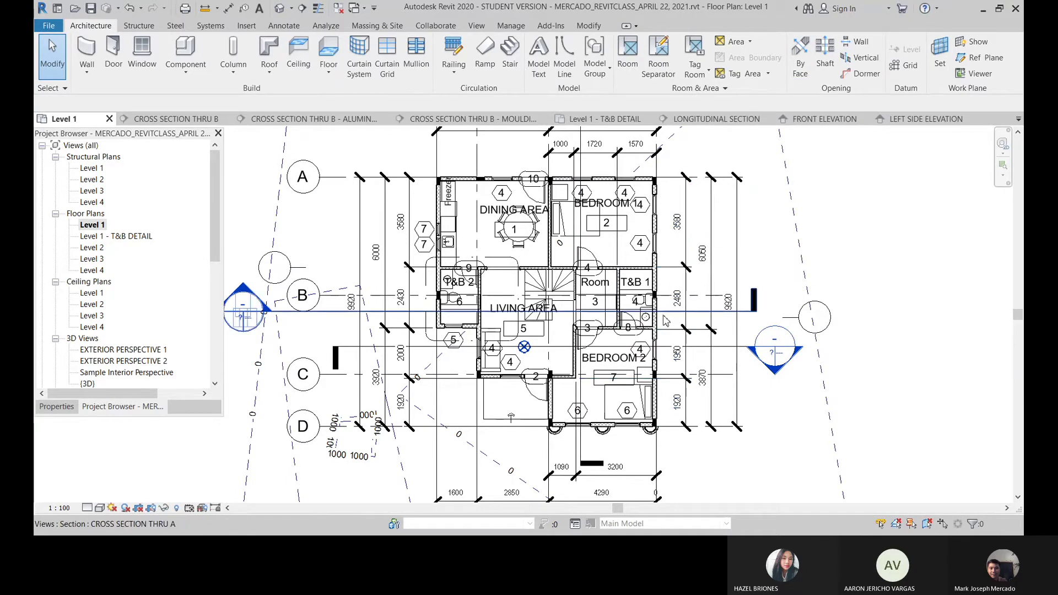
pyautogui.scroll(-3, 655, 317)
pyautogui.scroll(-1, 773, 209)
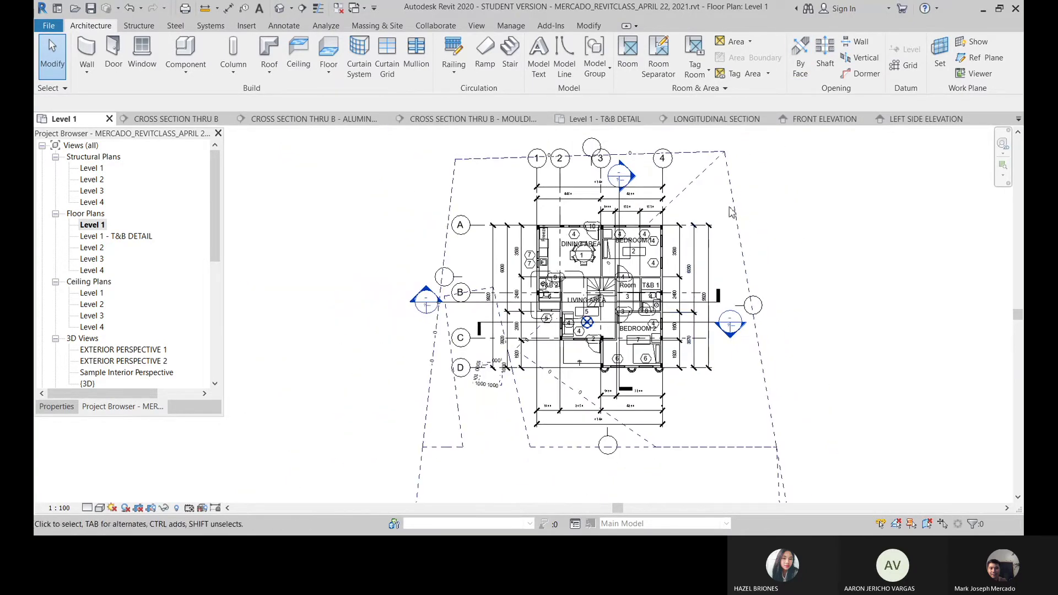
pyautogui.scroll(1, 780, 173)
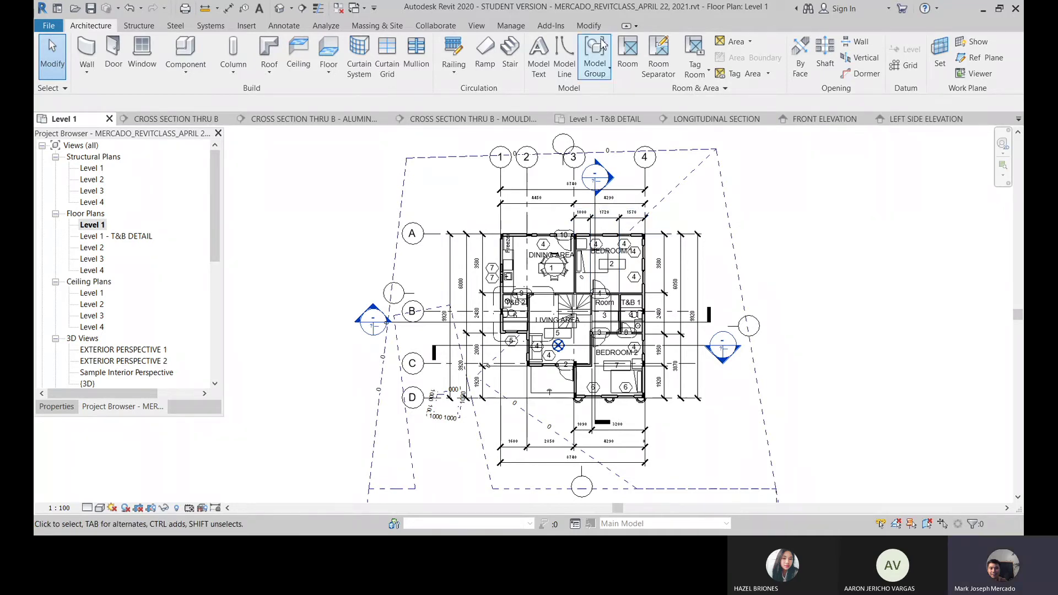
pyautogui.scroll(4, 538, 253)
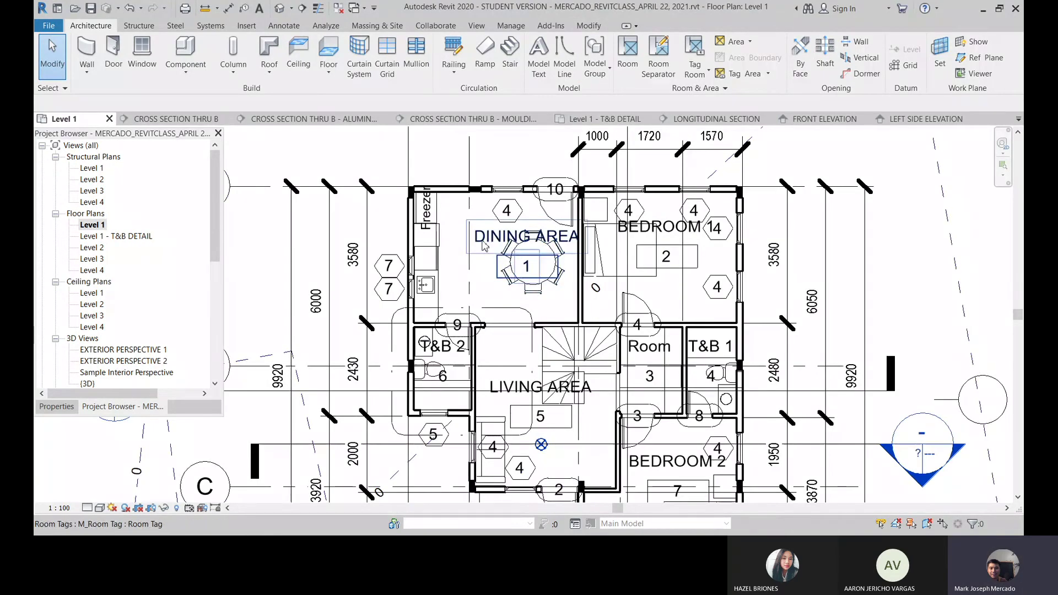
pyautogui.scroll(-3, 485, 242)
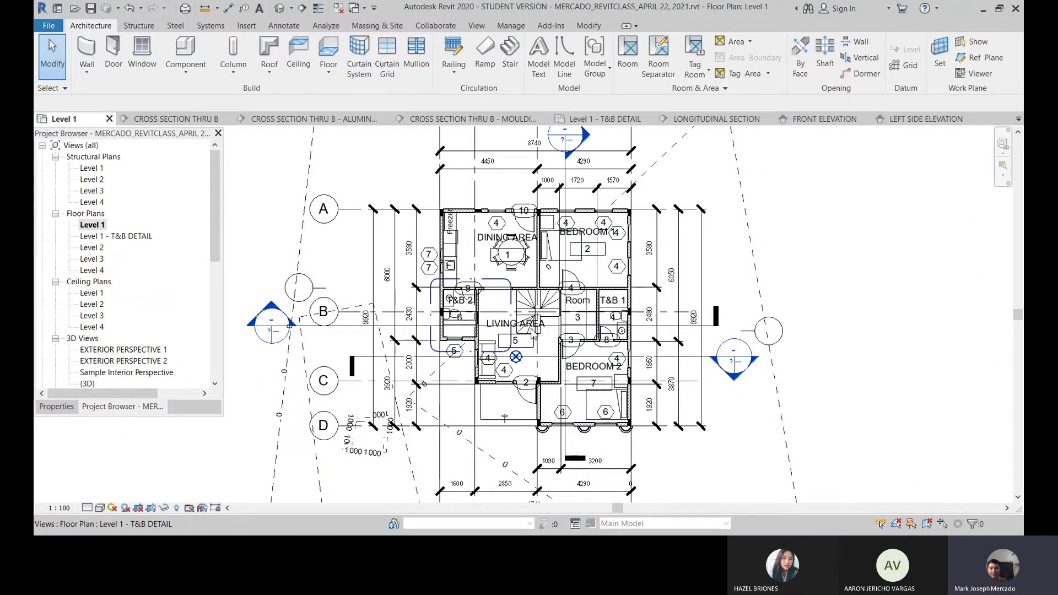
pyautogui.scroll(-2, 507, 293)
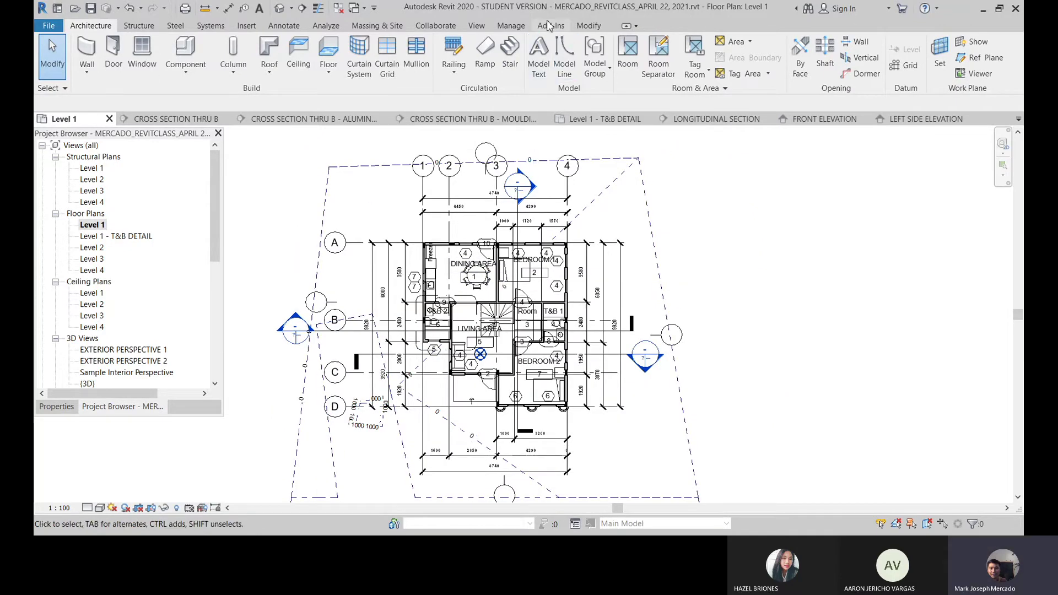
# After checking the Manage and Analyze tabs, start the Annotate tab's Color Fill Legend tool.
pyautogui.click(518, 25)
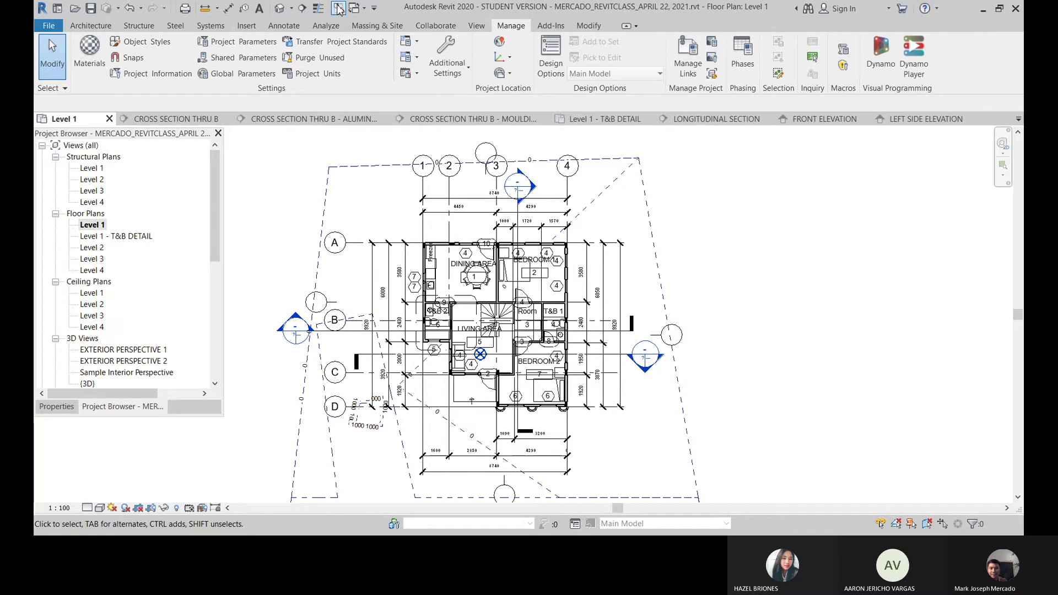
pyautogui.click(328, 26)
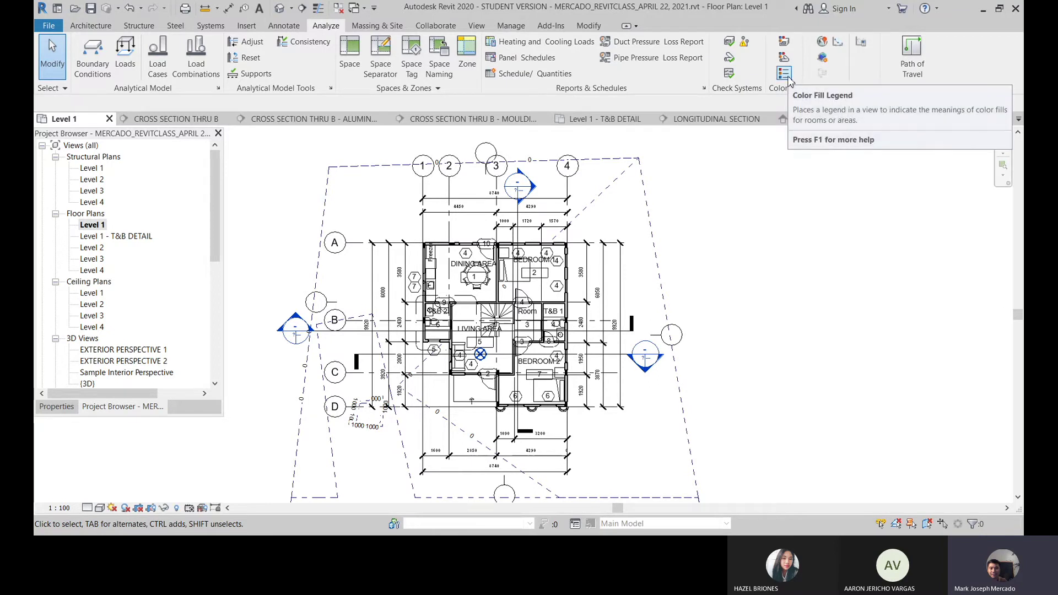
pyautogui.click(278, 27)
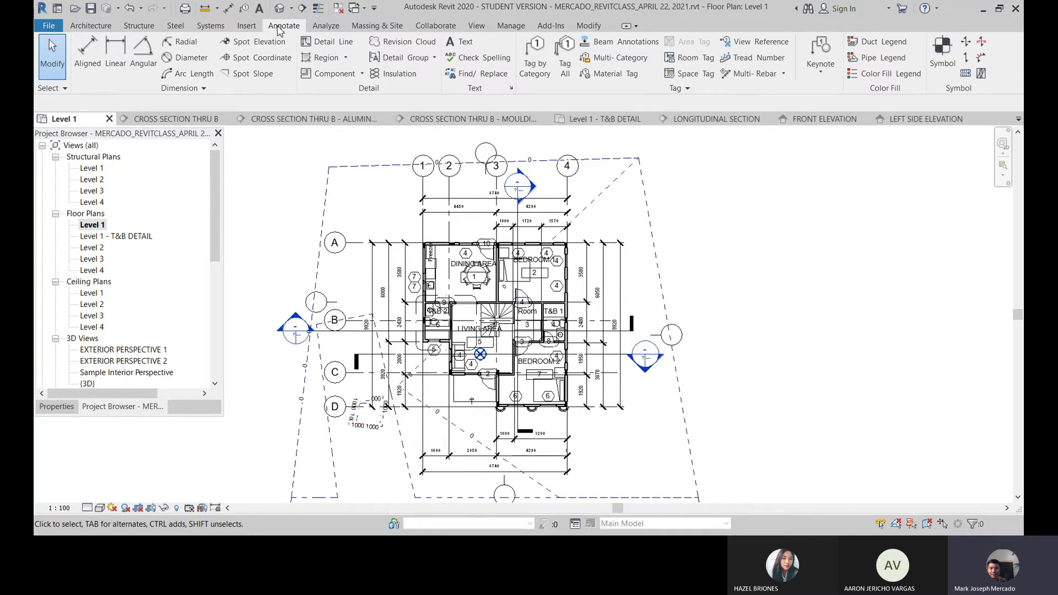
pyautogui.click(885, 78)
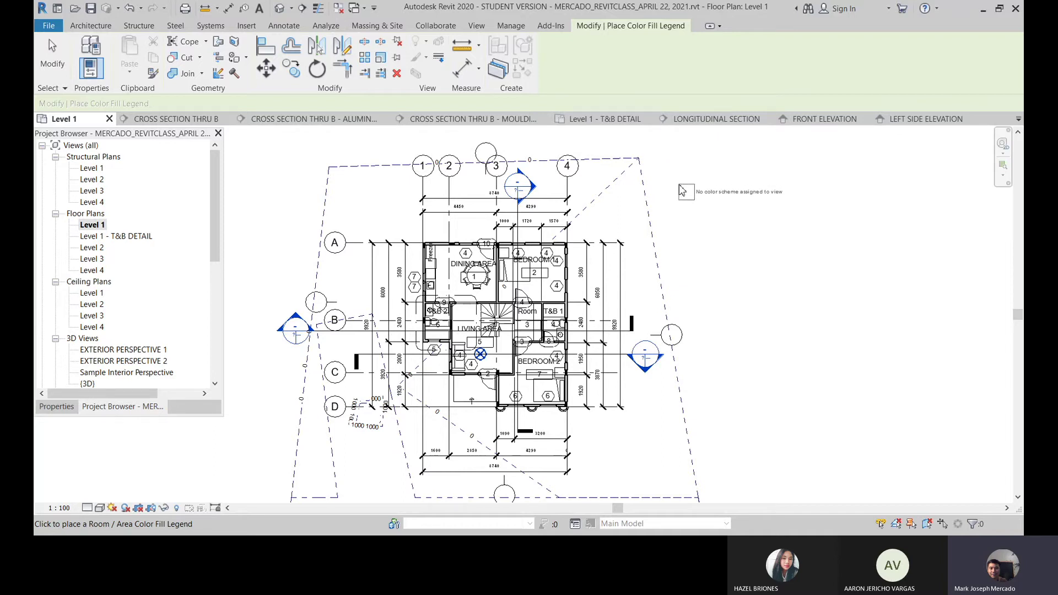
# Place the legend right of the plan with space type Rooms and color scheme Schema 1.
pyautogui.click(666, 193)
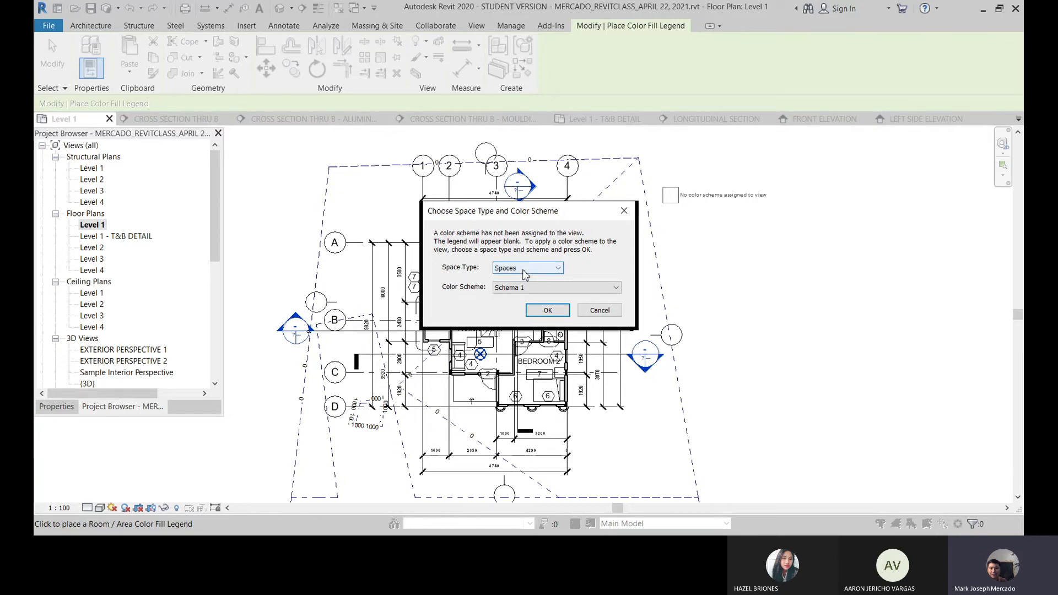
pyautogui.click(525, 270)
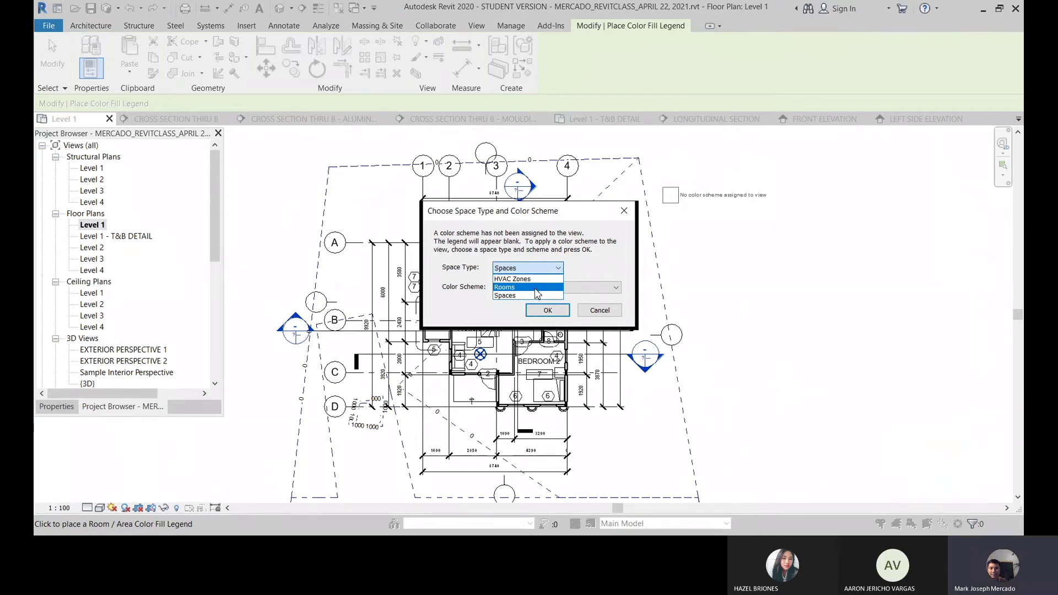
pyautogui.click(536, 288)
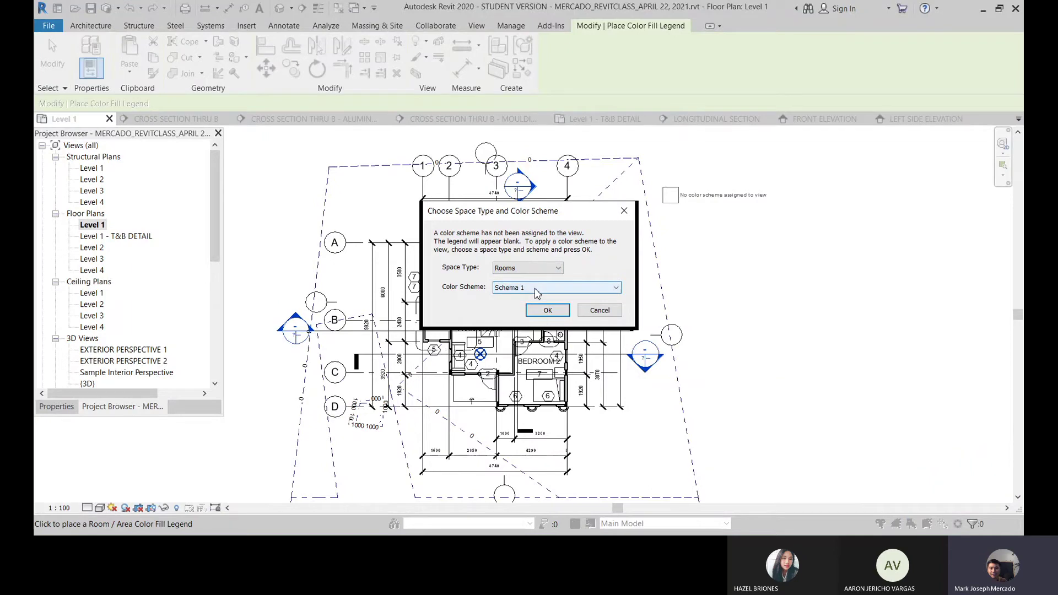
pyautogui.click(537, 293)
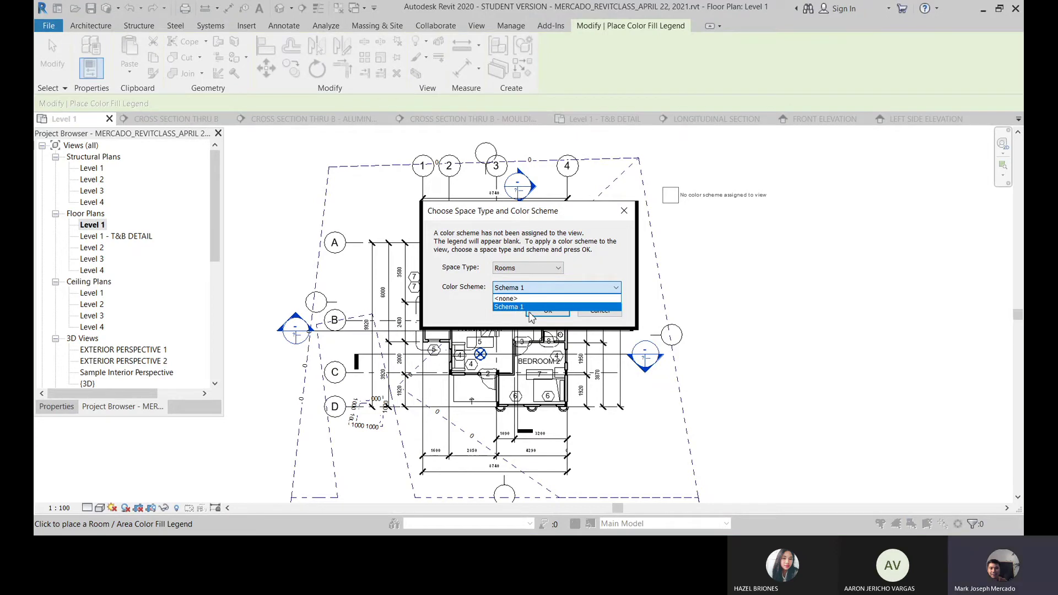
pyautogui.click(532, 306)
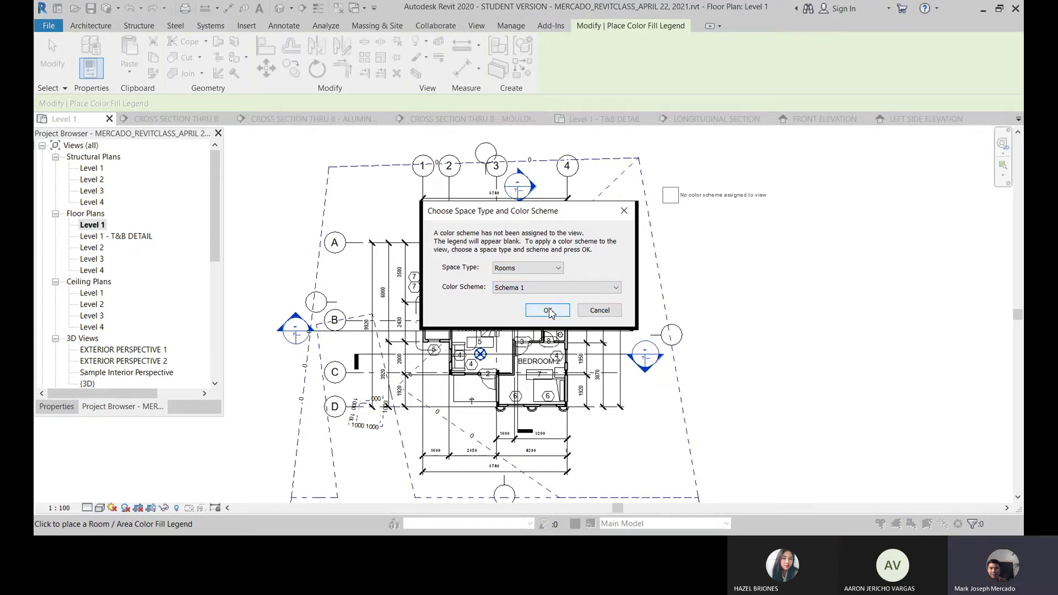
pyautogui.click(547, 310)
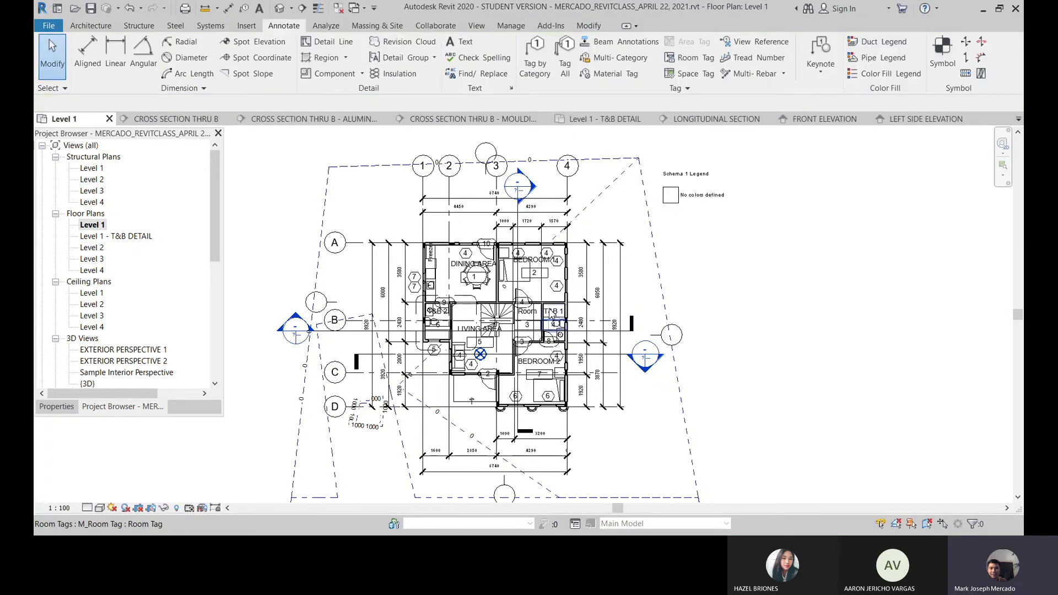
# Zoom in to check the Schema 1 Legend beside the house, then select it.
pyautogui.scroll(5, 708, 167)
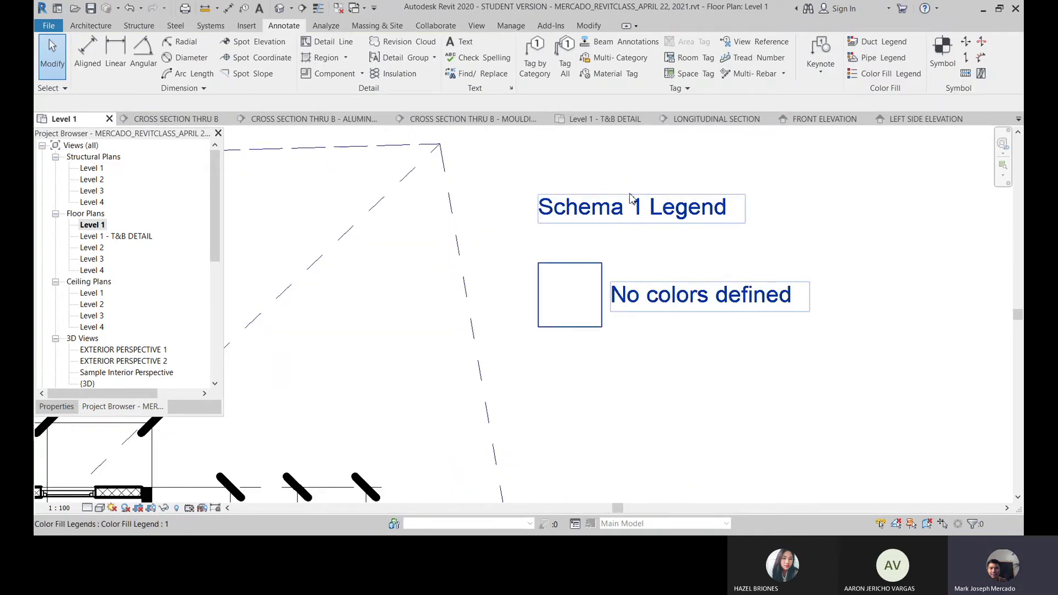
pyautogui.scroll(-3, 625, 201)
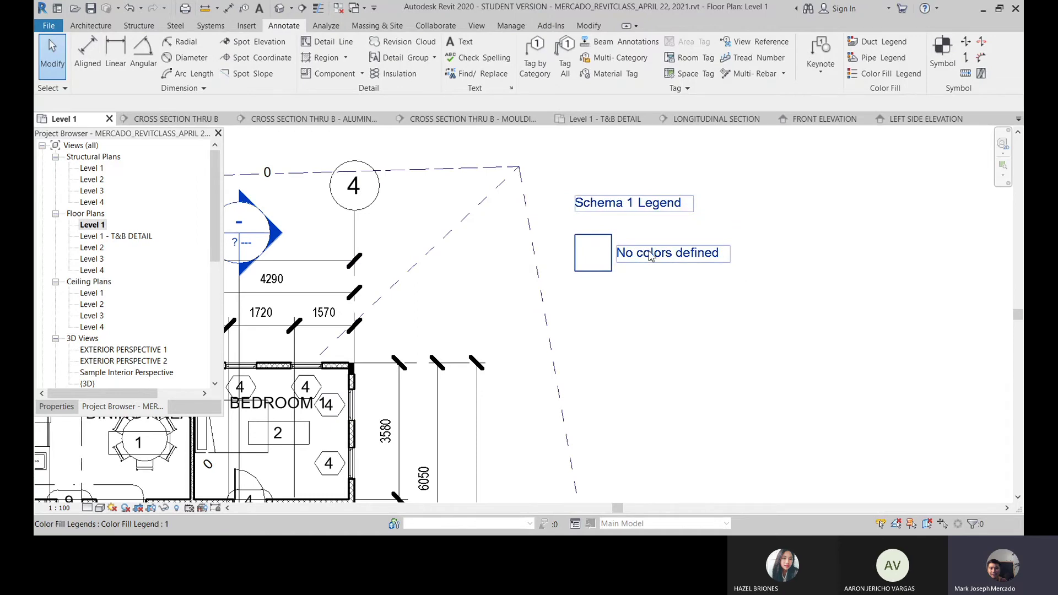
pyautogui.scroll(-2, 685, 246)
pyautogui.click(684, 244)
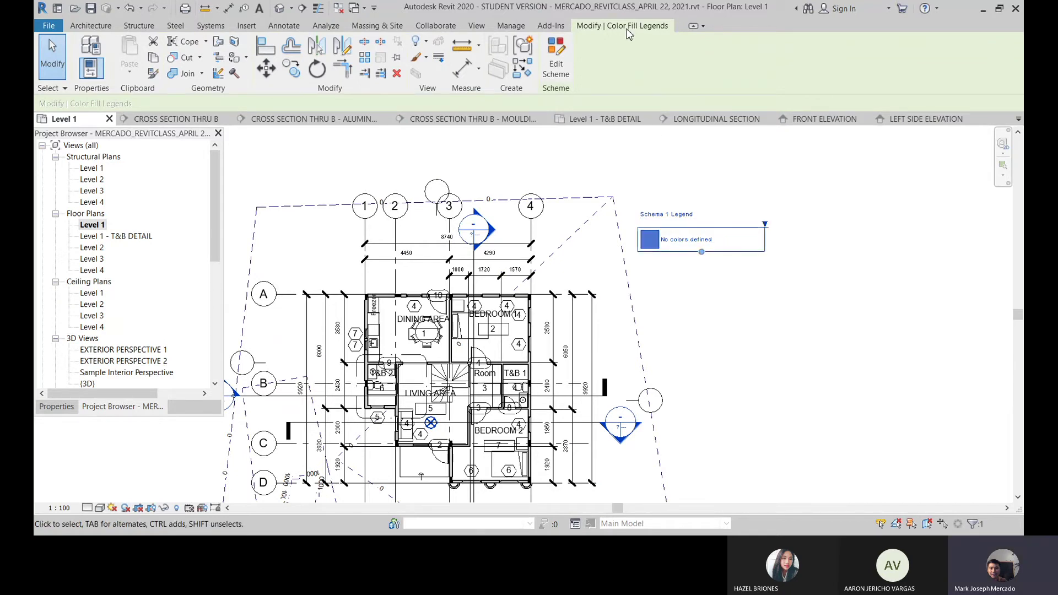
# In Edit Color Scheme, replace the Schema 1 Legend title with 'ROOM LEGEND'.
pyautogui.click(552, 66)
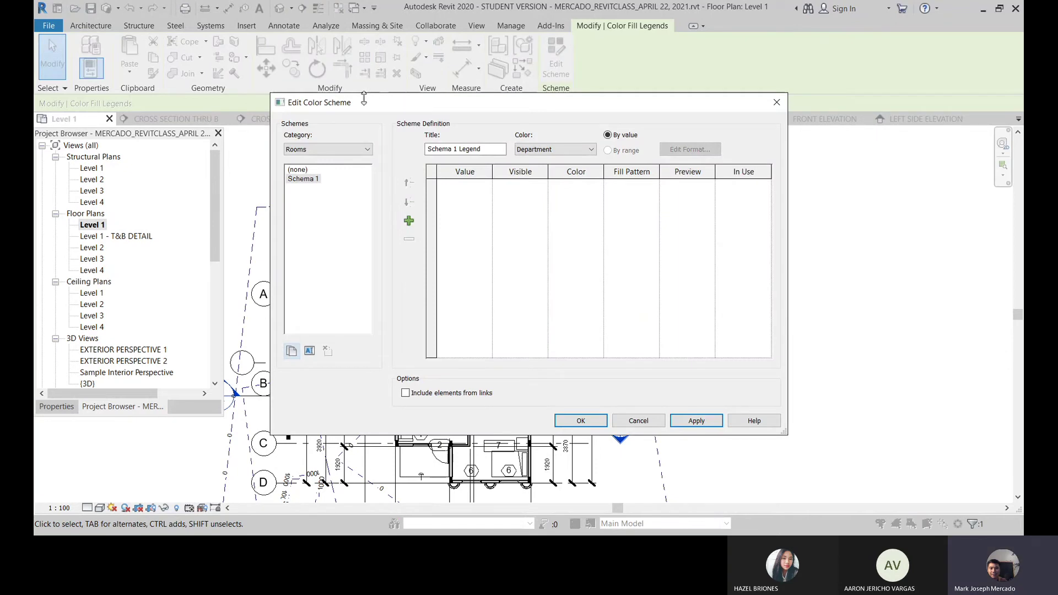
pyautogui.moveTo(384, 105); pyautogui.dragTo(479, 86)
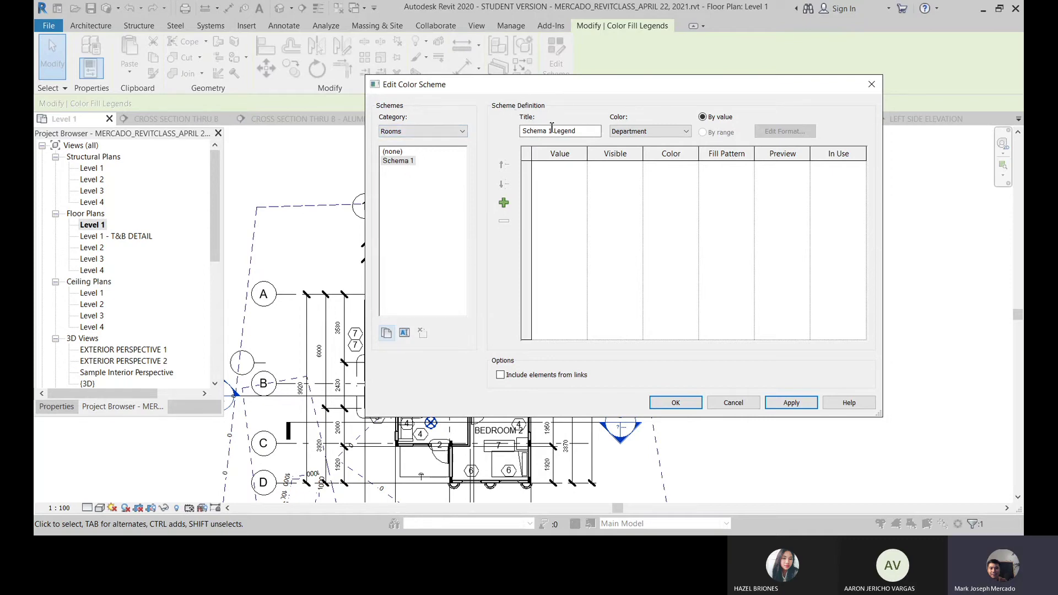
pyautogui.click(586, 131)
pyautogui.moveTo(585, 131); pyautogui.dragTo(516, 129)
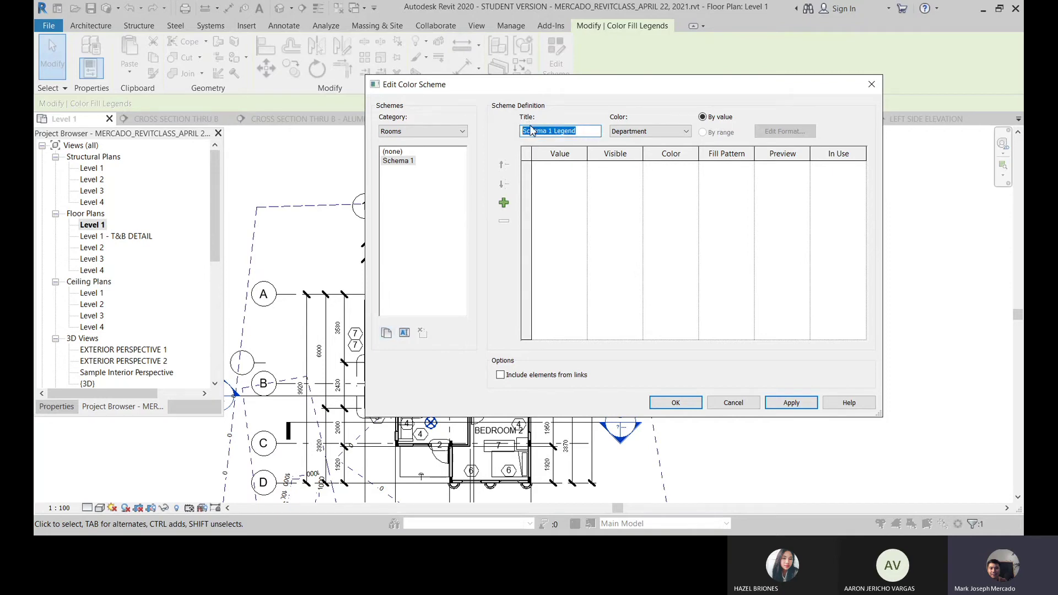
pyautogui.press('BackSpace')
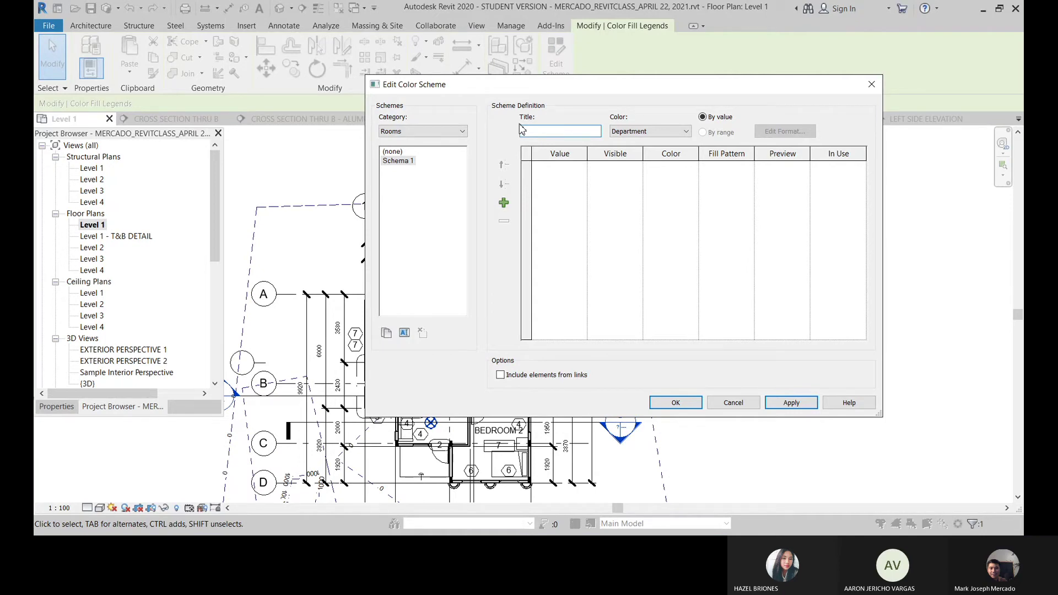
pyautogui.write('ROOM LE')
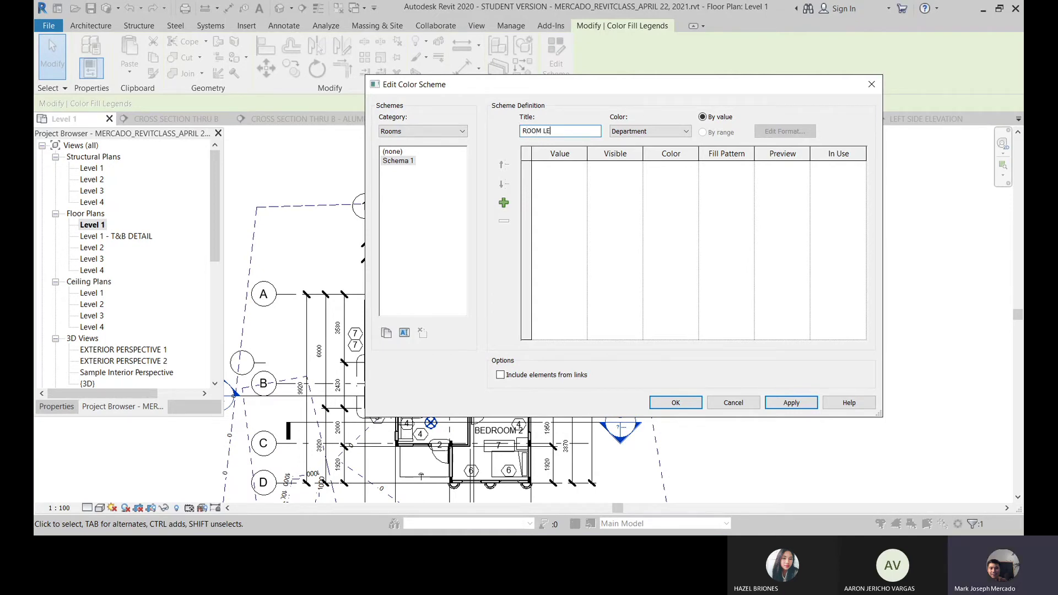
pyautogui.write('GEND')
pyautogui.click(640, 133)
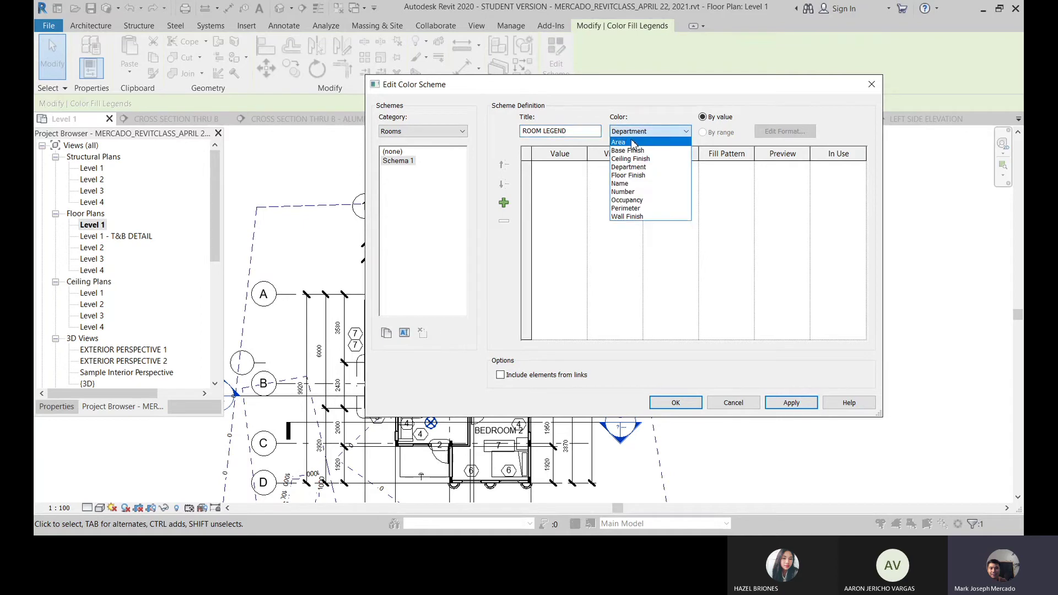
# Color rooms by Area, accept the colors-not-preserved warning, and inspect the first value's colour.
pyautogui.click(630, 141)
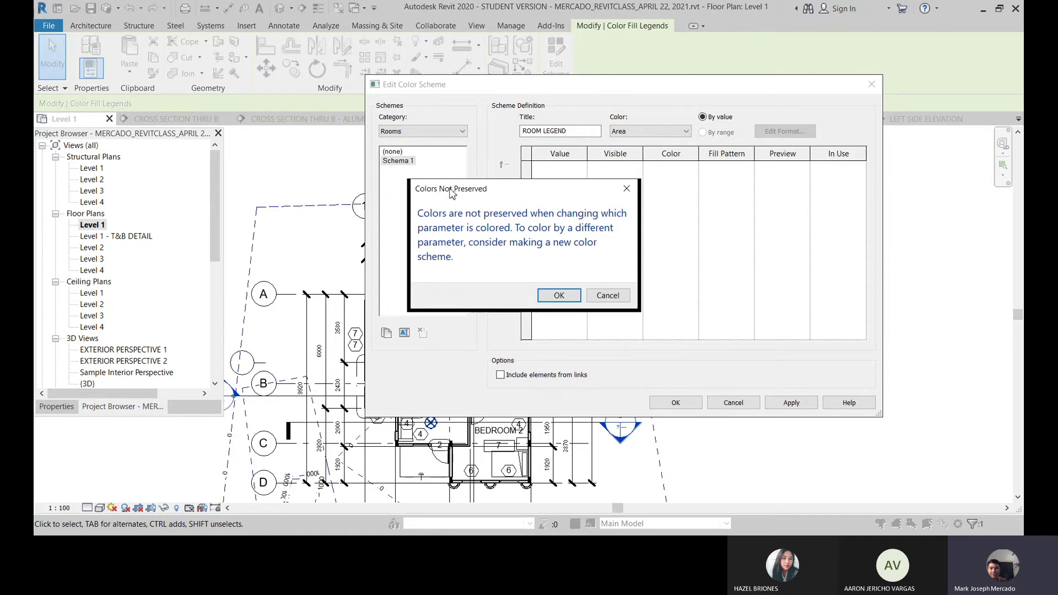
pyautogui.click(558, 296)
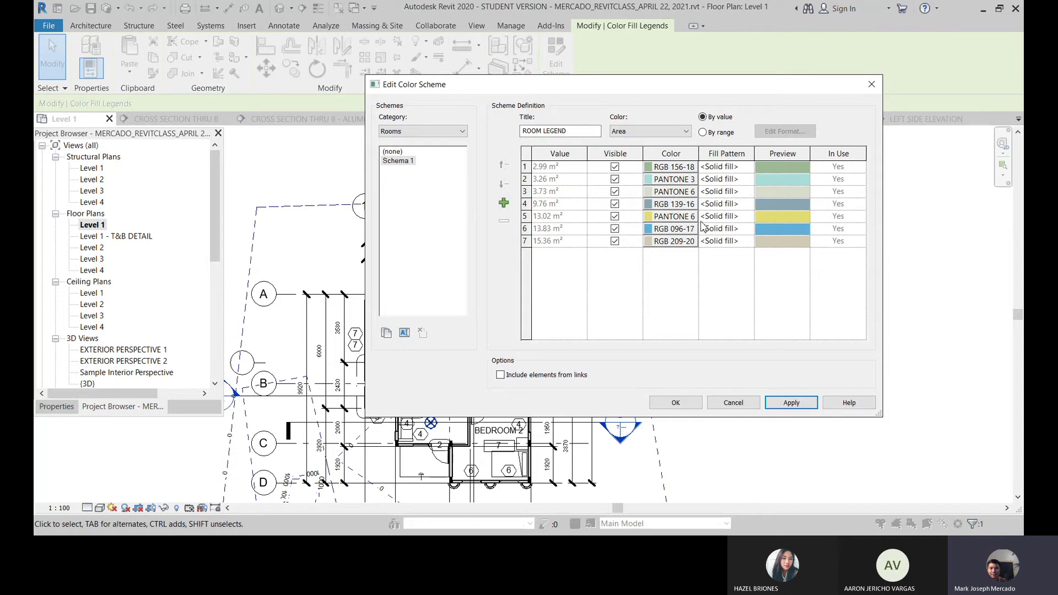
pyautogui.click(677, 170)
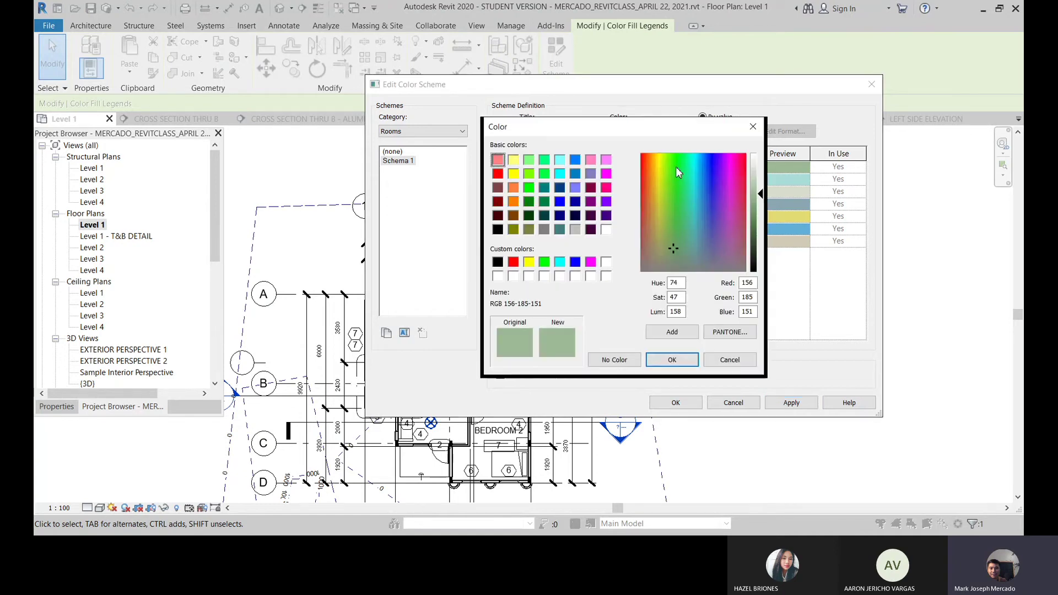
pyautogui.click(753, 126)
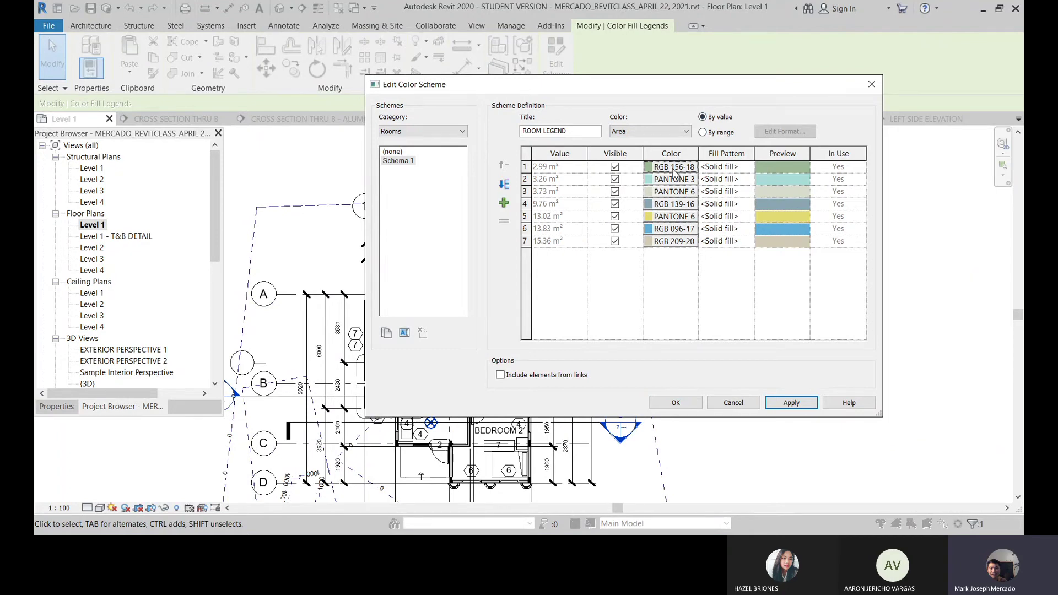
# Switch the color scheme to Name, accepting the colors-not-preserved warning.
pyautogui.click(683, 132)
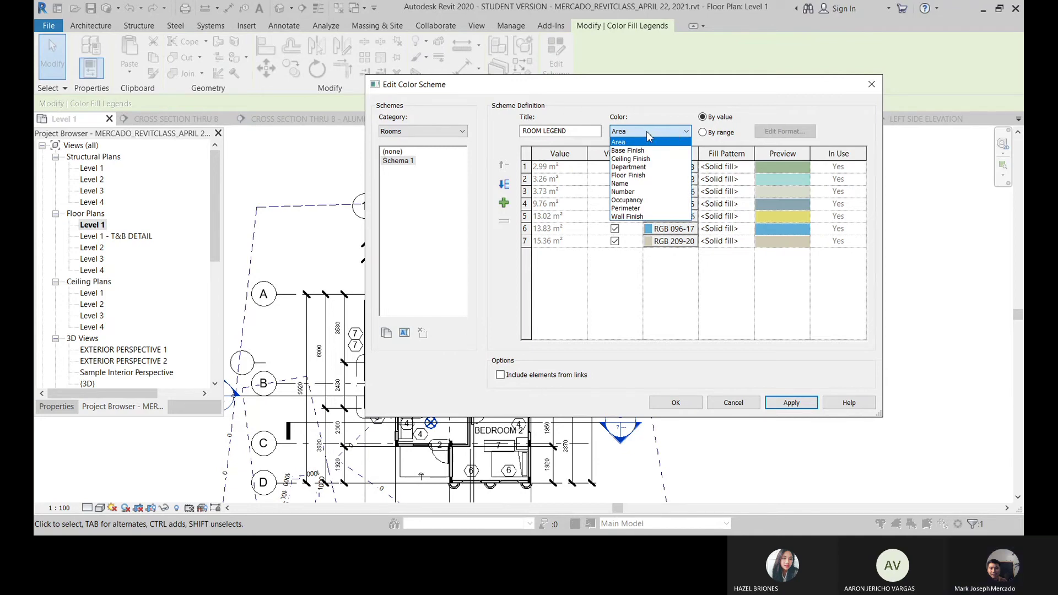
pyautogui.click(623, 183)
pyautogui.click(561, 292)
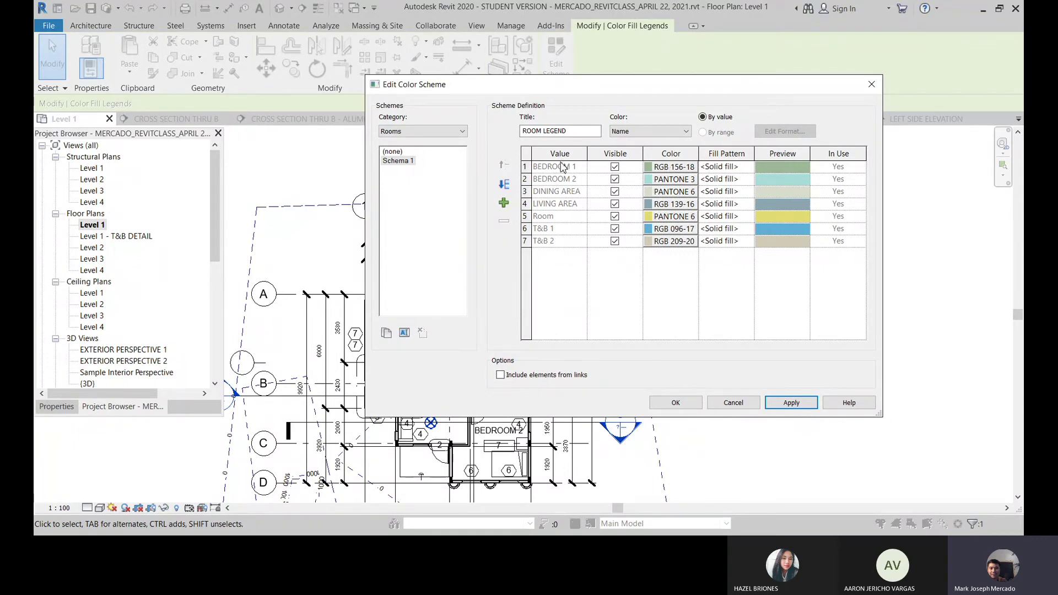
# Review the BEDROOM 1 and BEDROOM 2 colours, then apply the Name scheme to the plan.
pyautogui.click(672, 171)
pyautogui.click(752, 128)
pyautogui.click(672, 180)
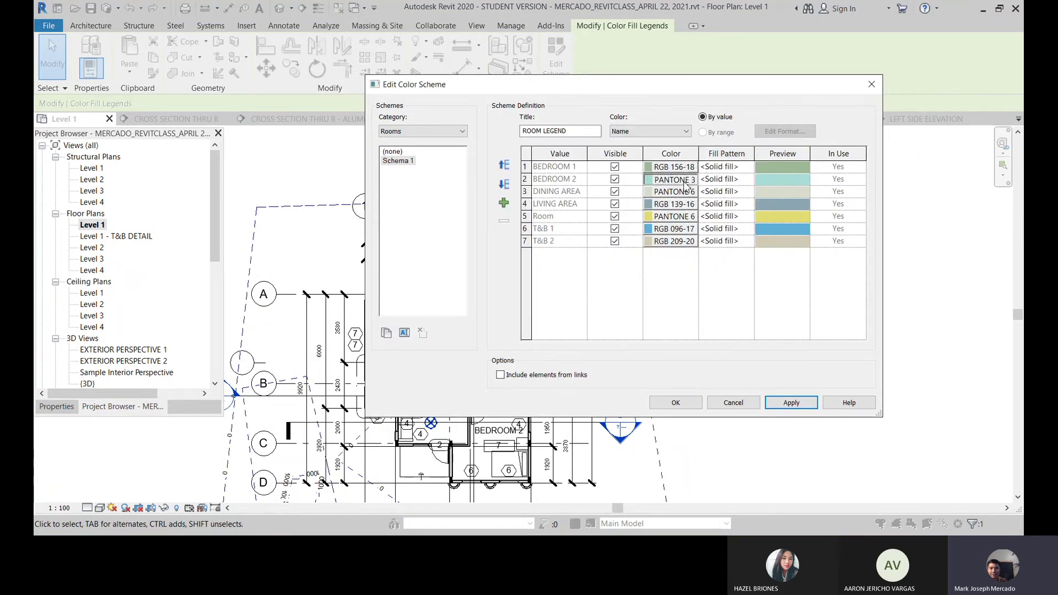
pyautogui.click(752, 127)
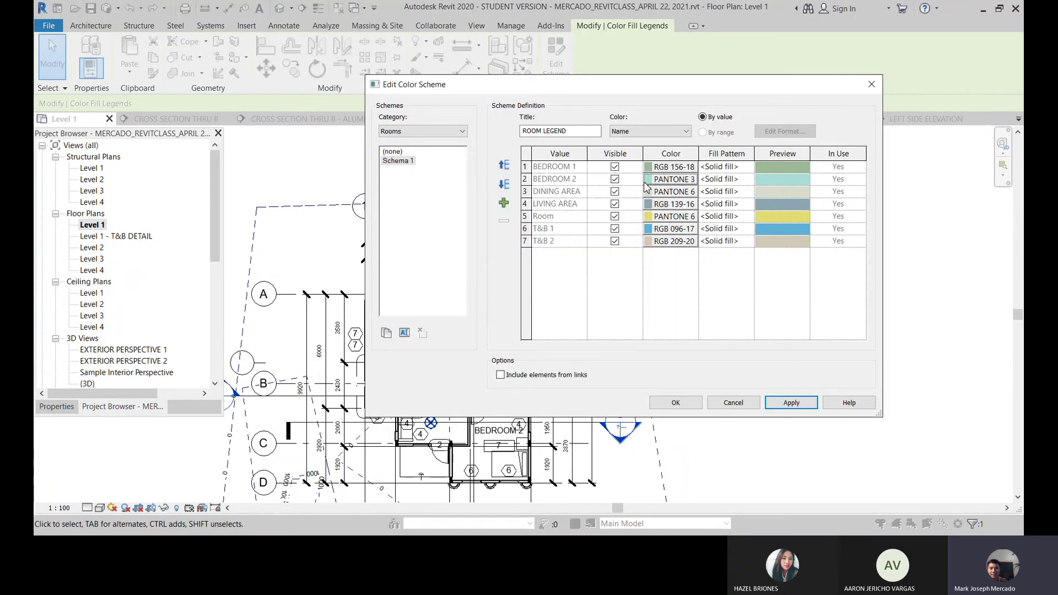
pyautogui.click(692, 186)
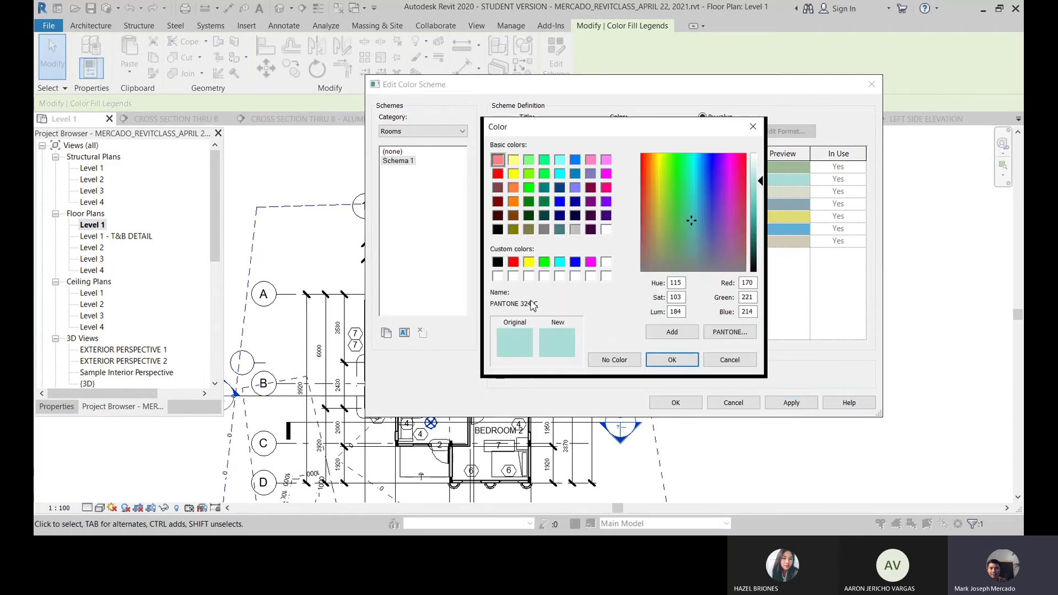
pyautogui.click(753, 126)
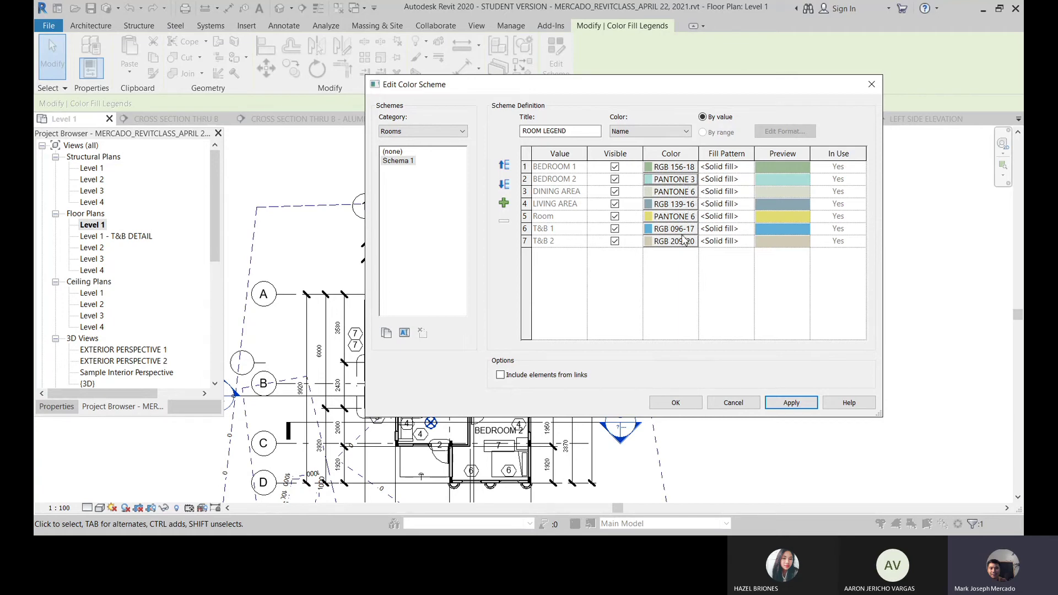
pyautogui.click(794, 408)
pyautogui.click(676, 402)
pyautogui.scroll(2, 505, 334)
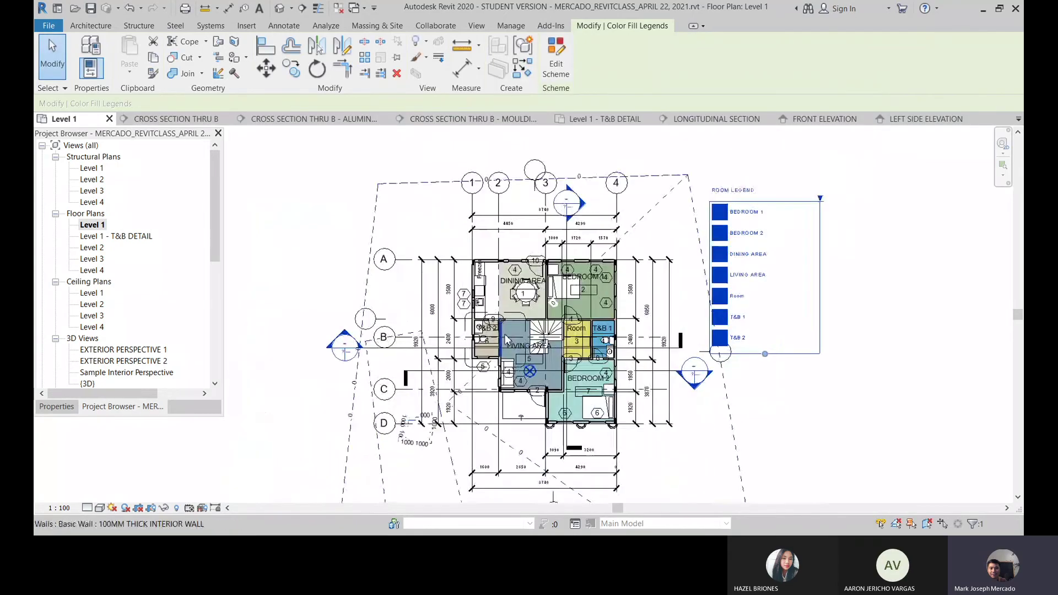
pyautogui.scroll(1, 504, 334)
pyautogui.press('Escape')
pyautogui.scroll(-2, 831, 227)
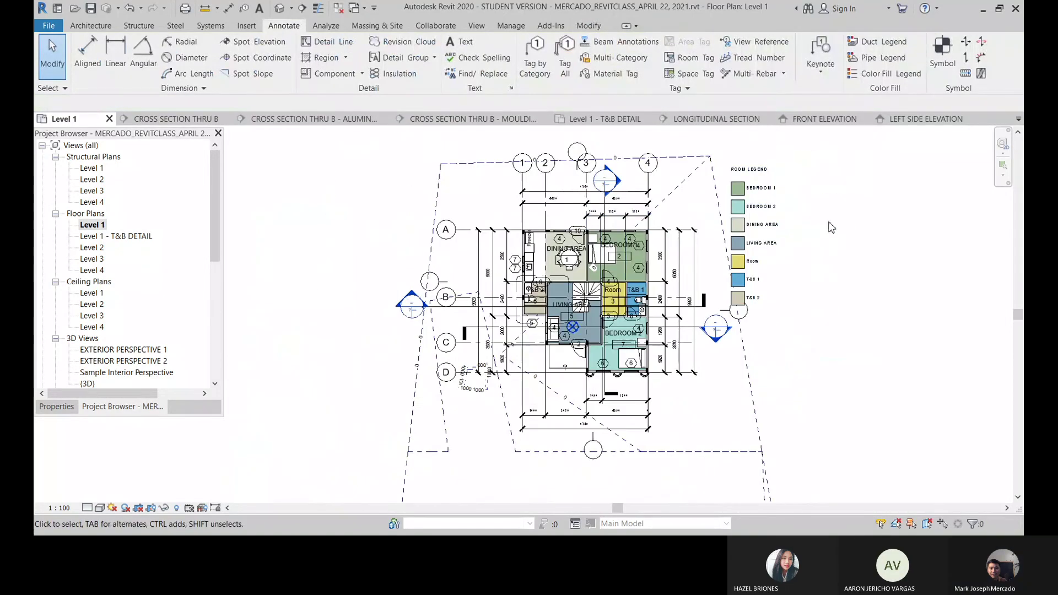
pyautogui.scroll(2, 832, 229)
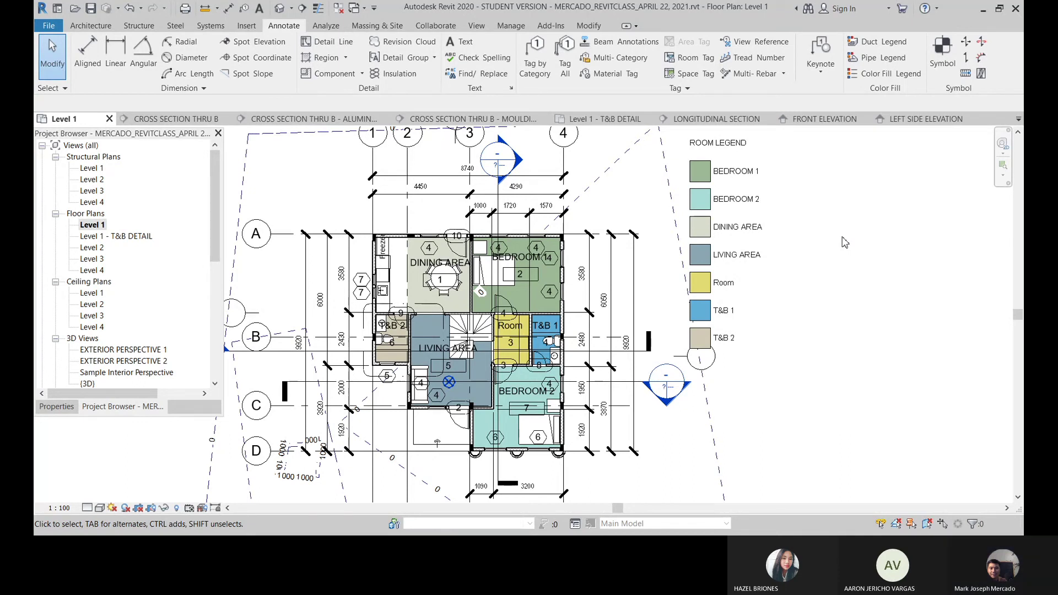
pyautogui.click(730, 258)
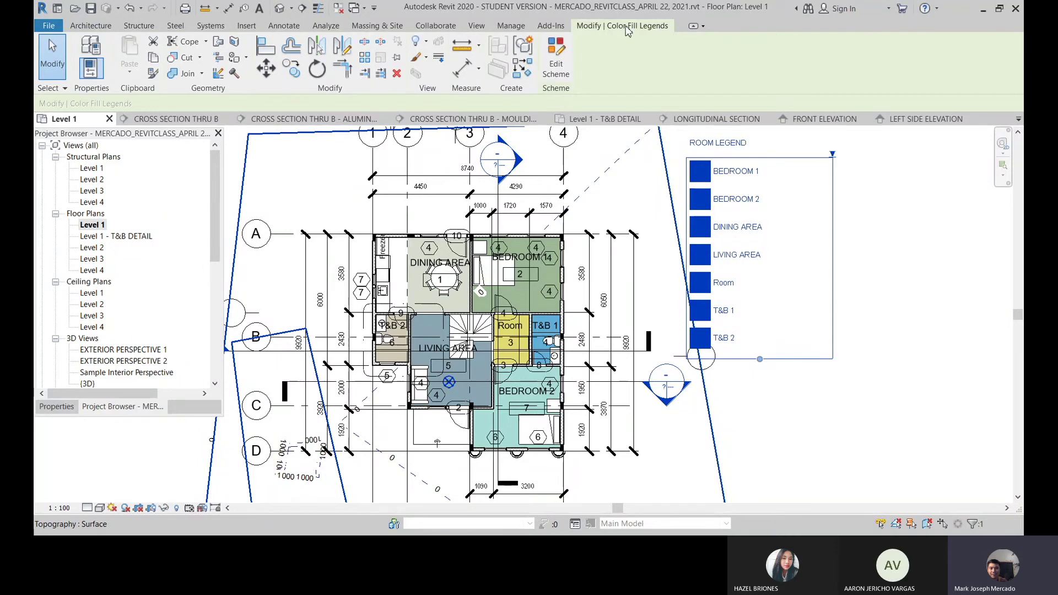
# Reopen the ROOM LEGEND scheme and switch coloring back to Area, accepting the warning.
pyautogui.click(560, 61)
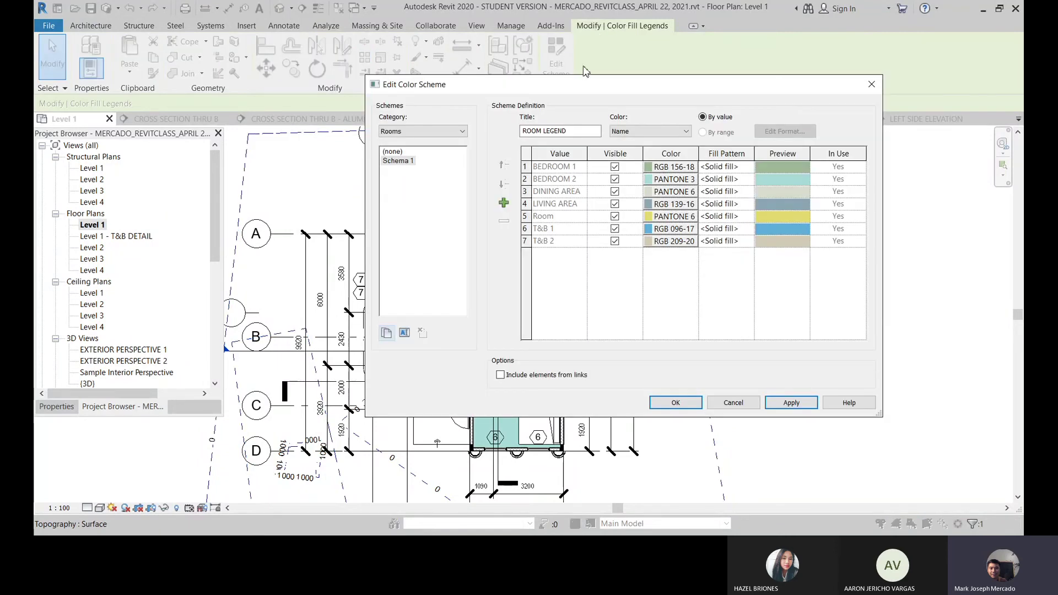
pyautogui.click(656, 134)
pyautogui.click(648, 142)
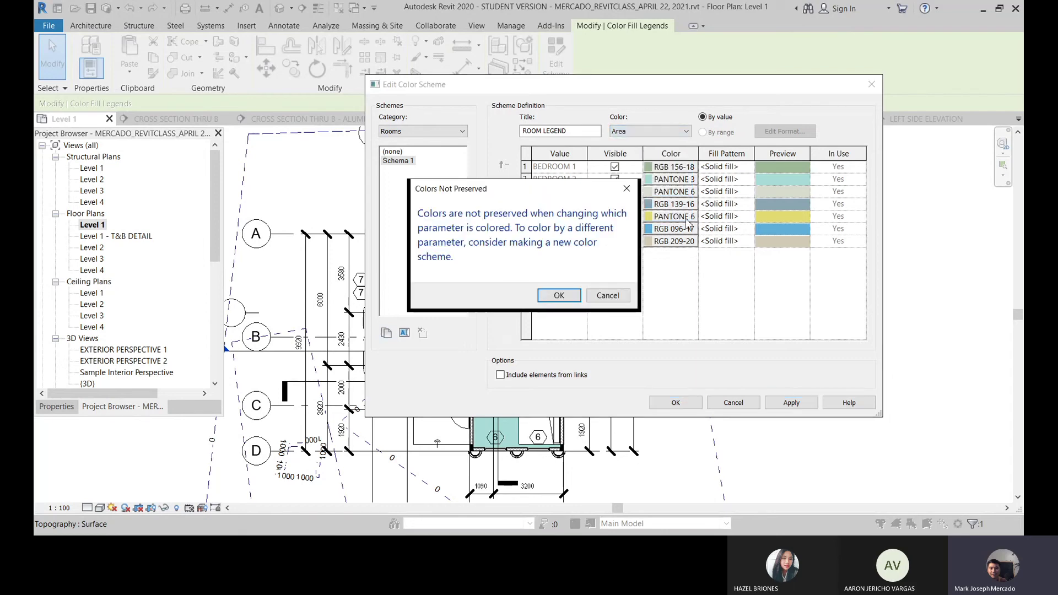
pyautogui.click(570, 298)
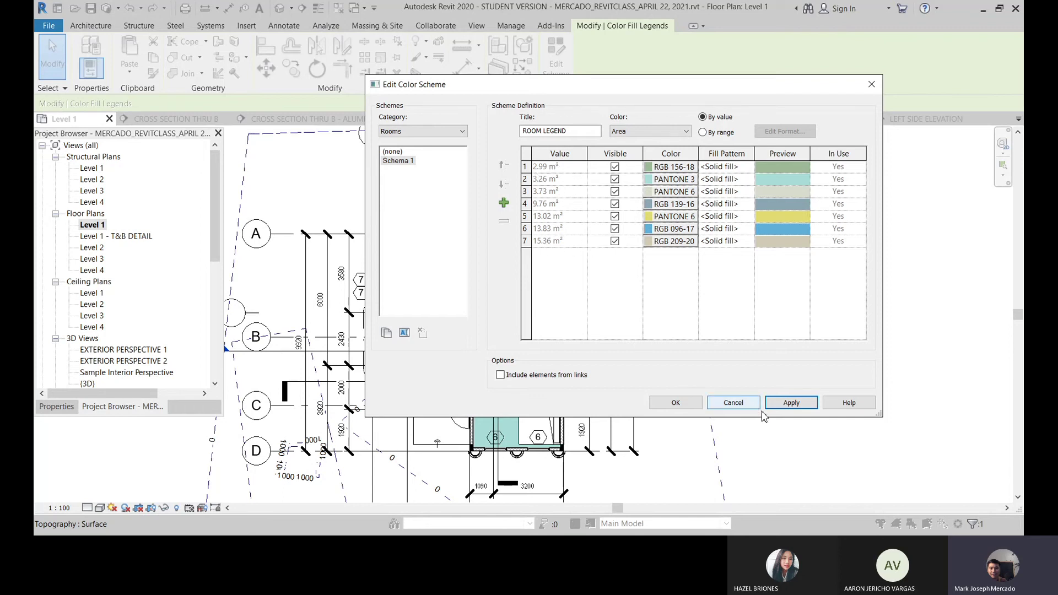
# Apply the Area scheme to the Level 1 plan and deselect the legend.
pyautogui.click(791, 403)
pyautogui.click(676, 403)
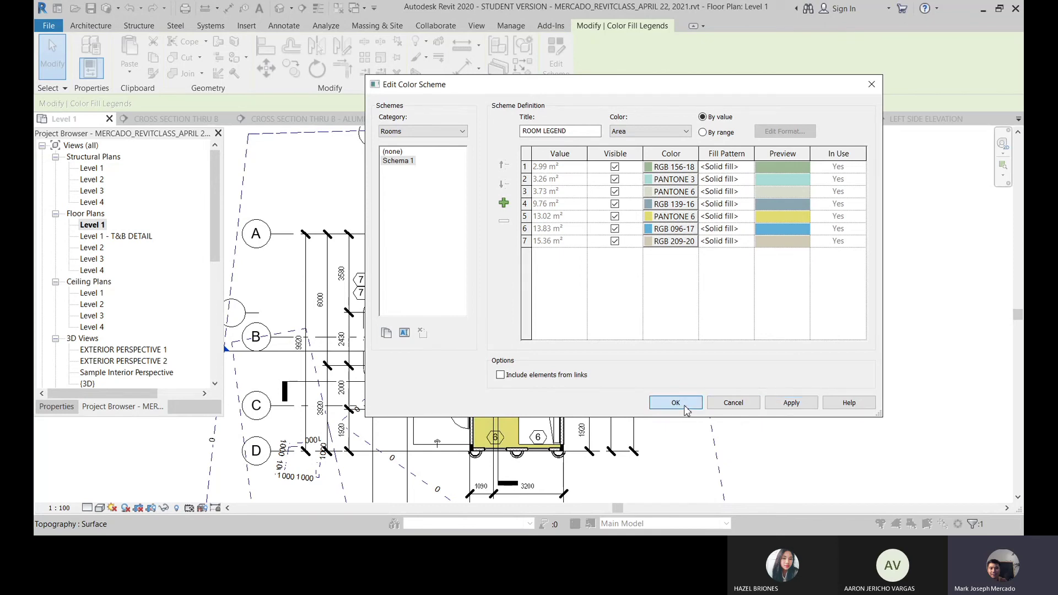
pyautogui.scroll(2, 646, 238)
pyautogui.click(648, 242)
pyautogui.scroll(-2, 702, 294)
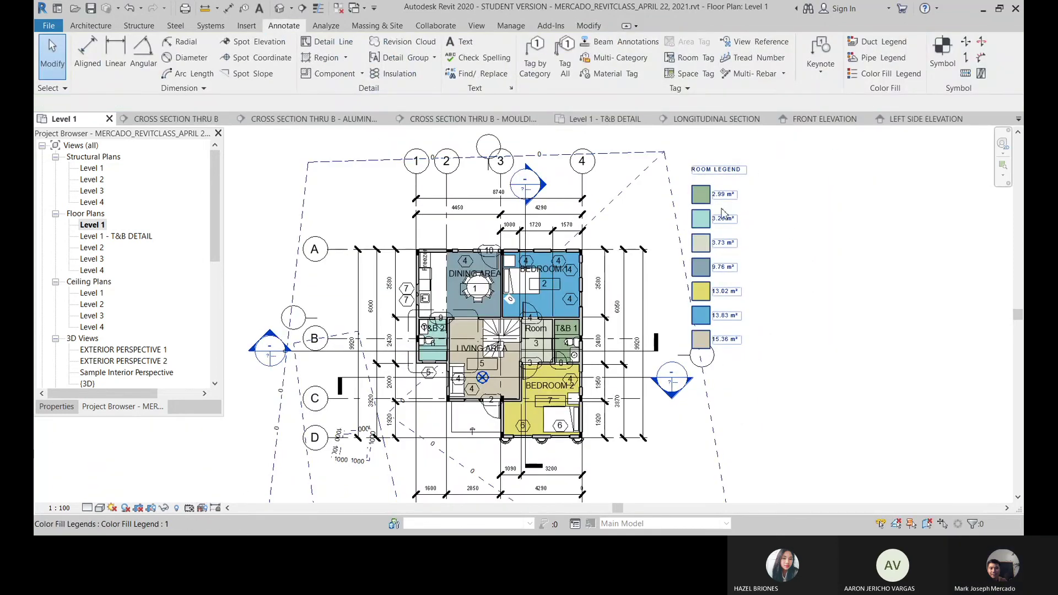
pyautogui.scroll(2, 717, 212)
pyautogui.scroll(-1, 727, 179)
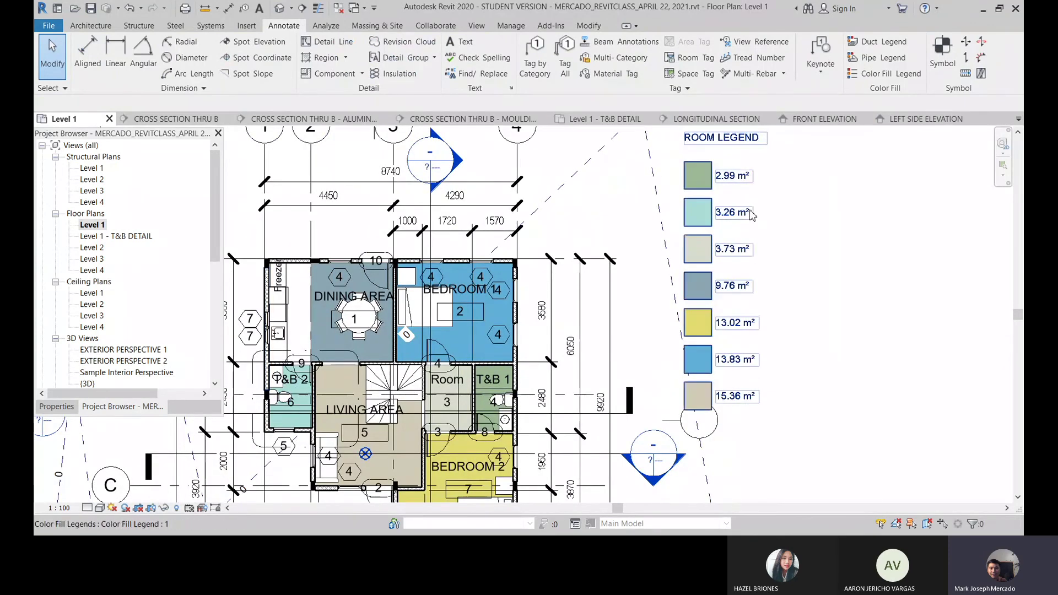
pyautogui.moveTo(715, 336); pyautogui.dragTo(797, 300, button='middle')
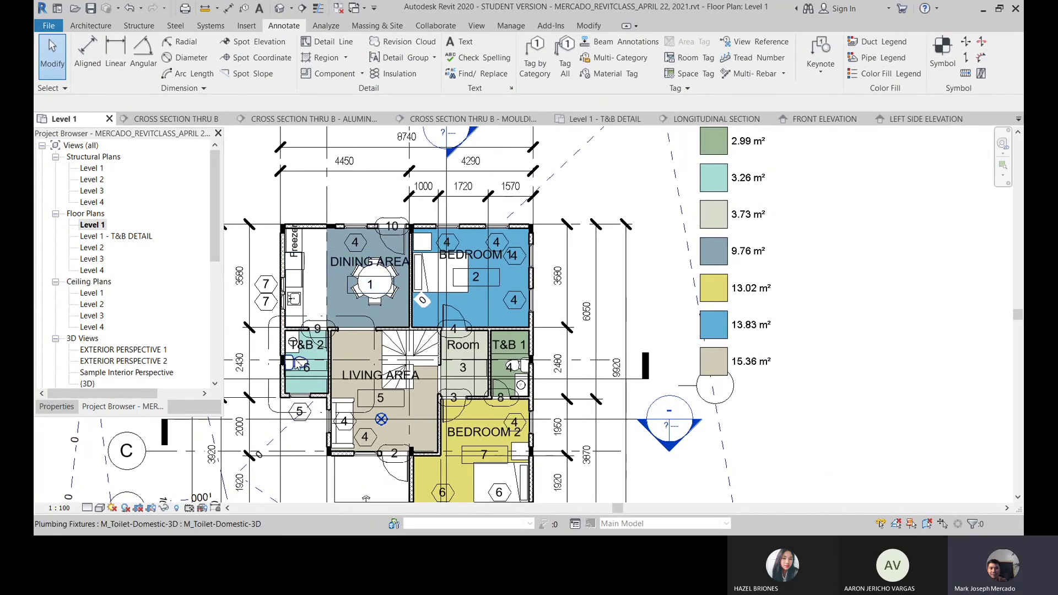
pyautogui.scroll(-1, 510, 242)
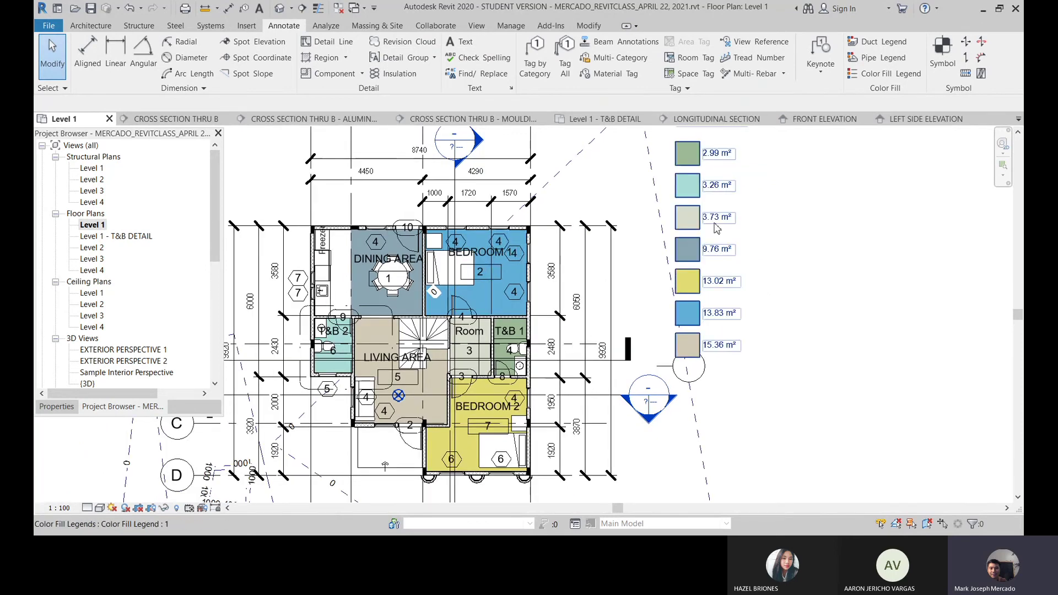
pyautogui.scroll(1, 465, 254)
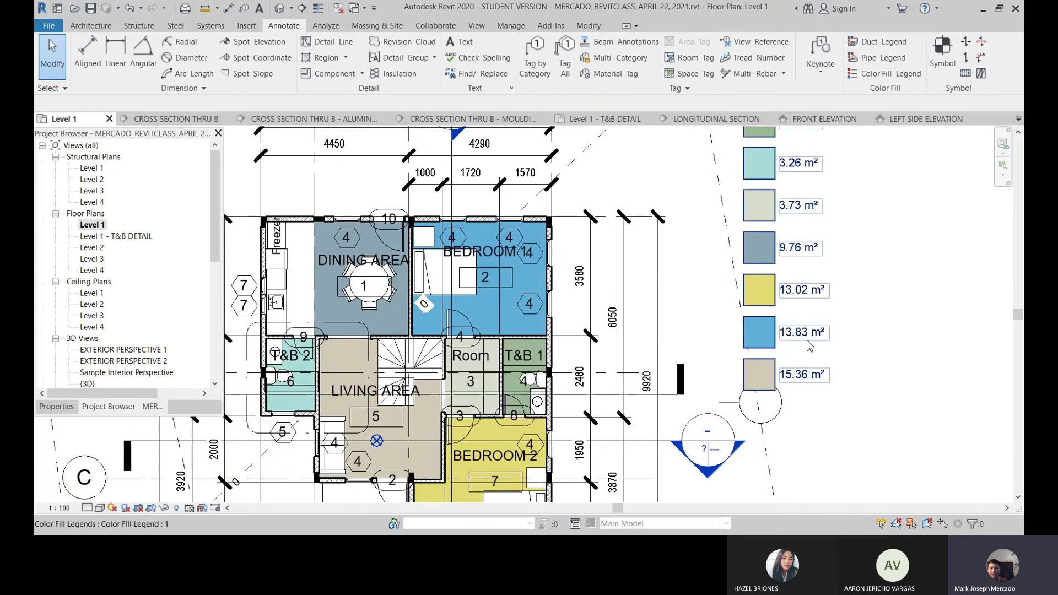
pyautogui.scroll(-2, 538, 201)
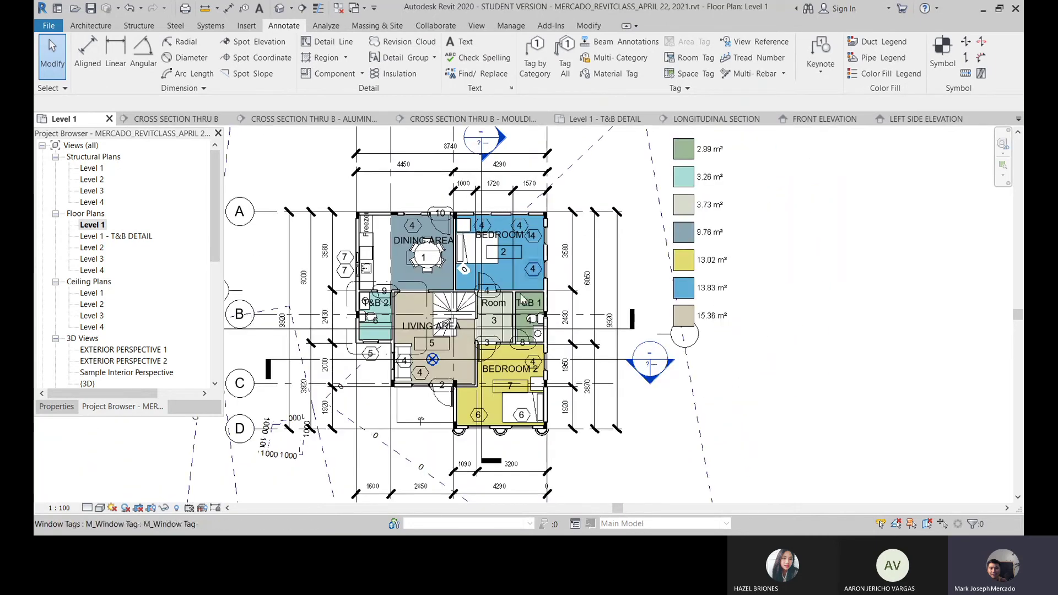
pyautogui.scroll(2, 711, 259)
pyautogui.scroll(-1, 710, 255)
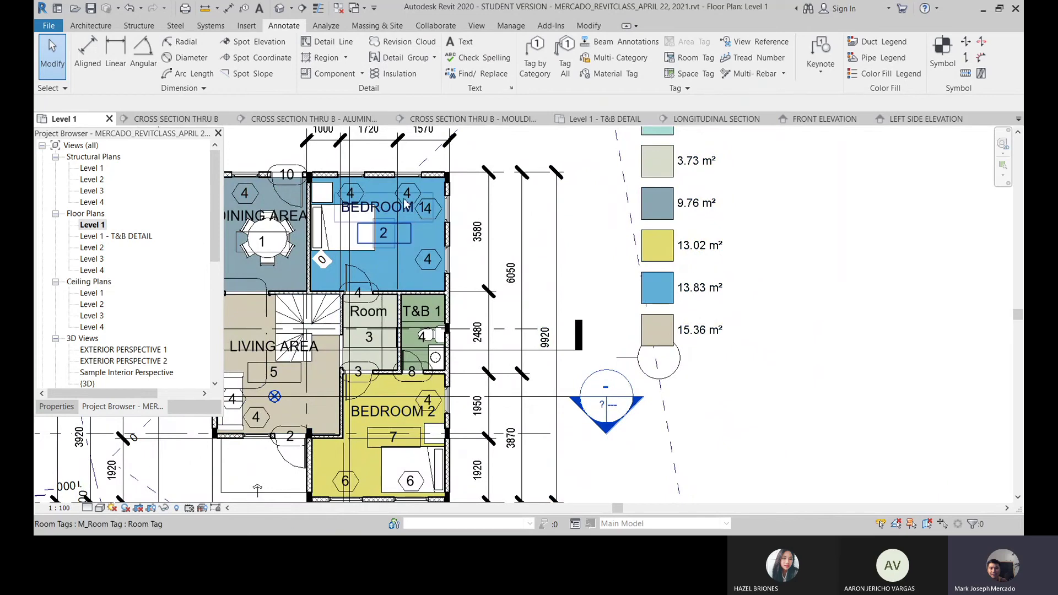
pyautogui.scroll(-1, 551, 336)
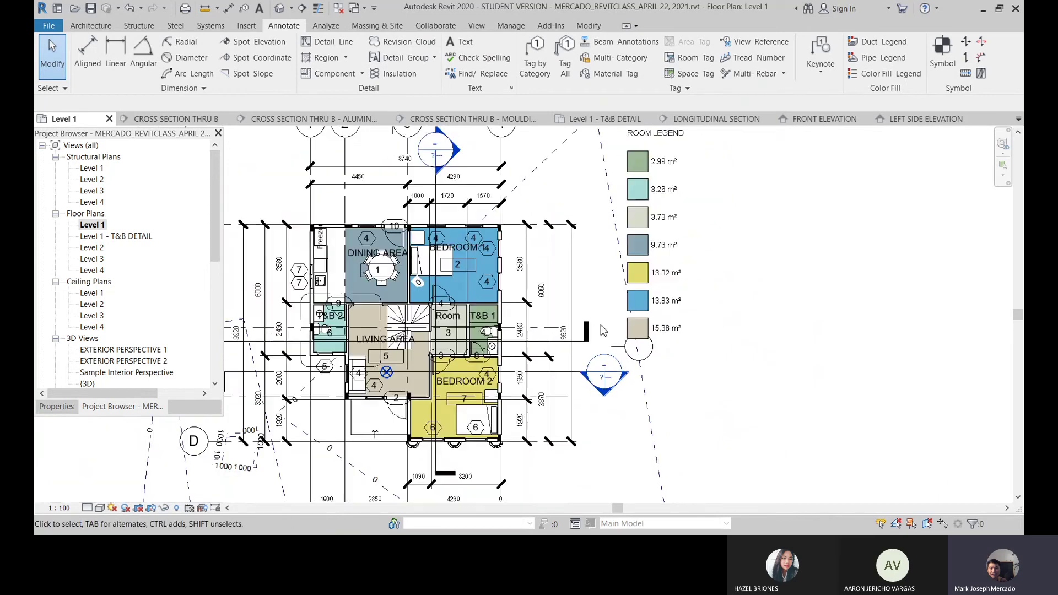
pyautogui.scroll(-1, 622, 287)
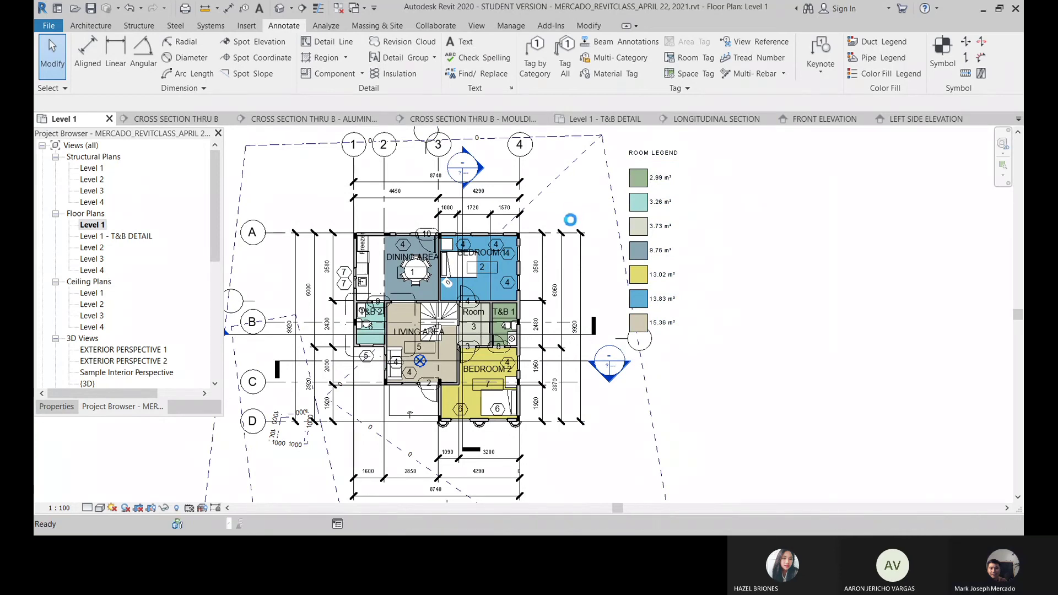
pyautogui.scroll(1, 273, 313)
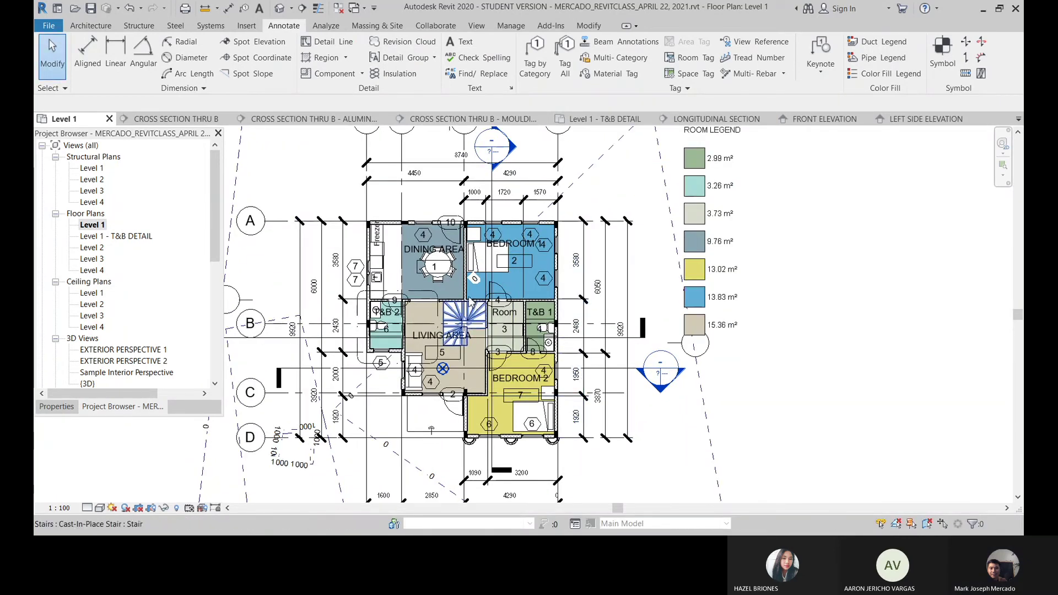
pyautogui.scroll(-2, 469, 302)
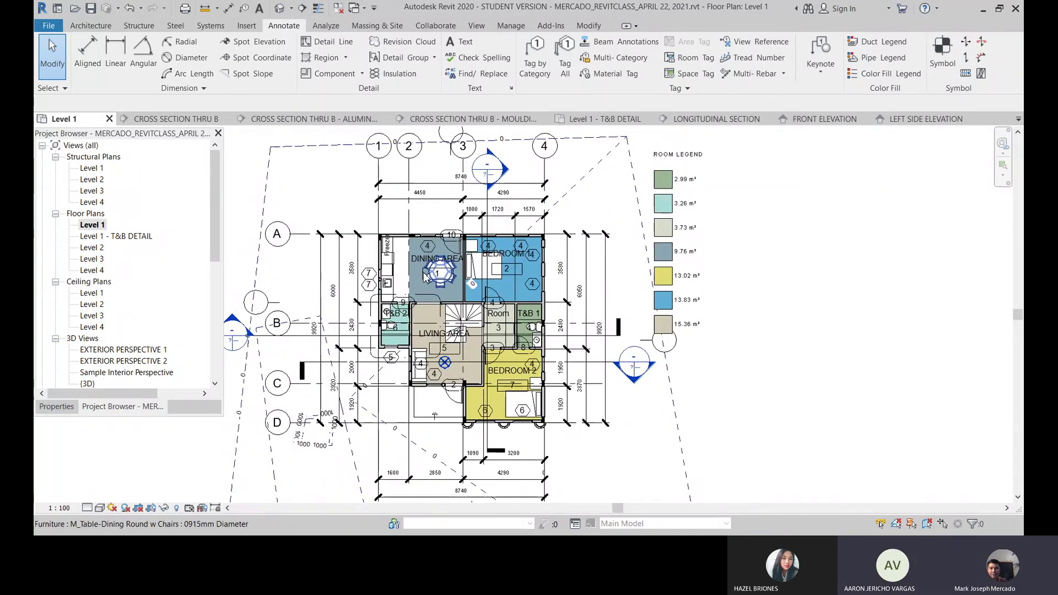
pyautogui.scroll(1, 425, 276)
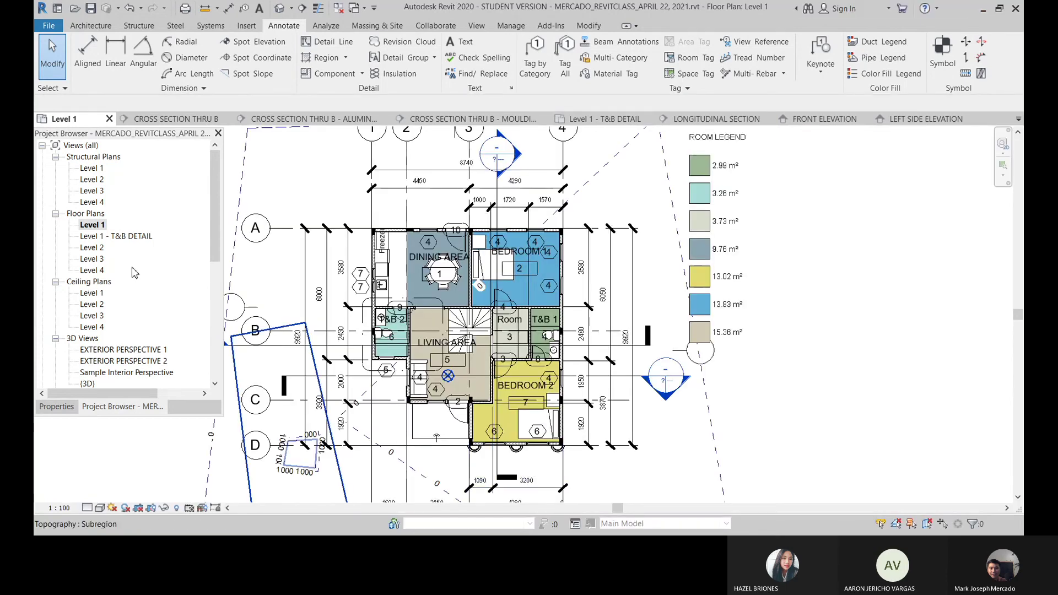
pyautogui.scroll(-1, 611, 311)
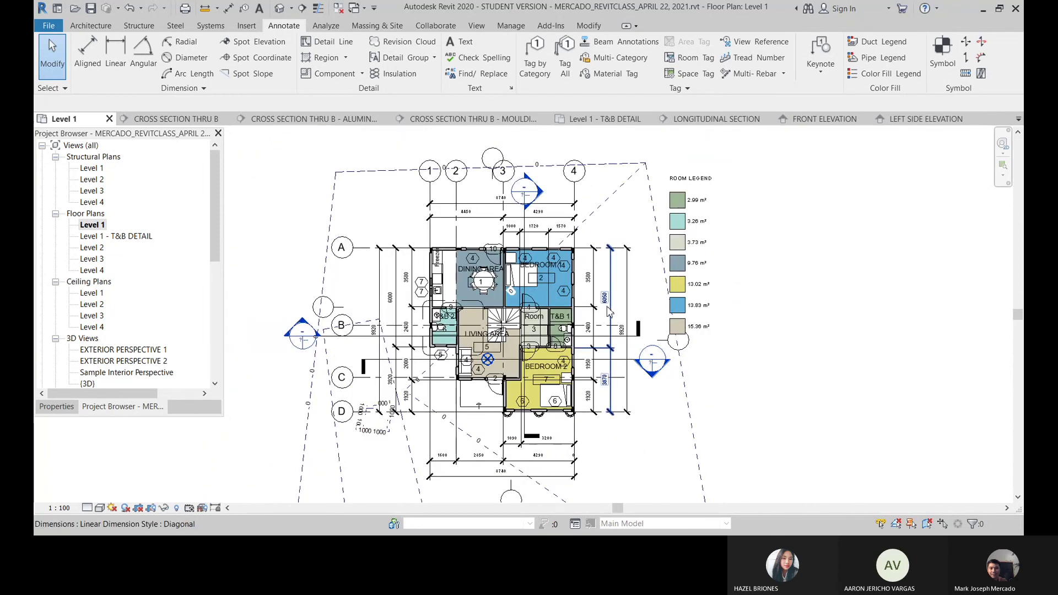
pyautogui.scroll(1, 611, 308)
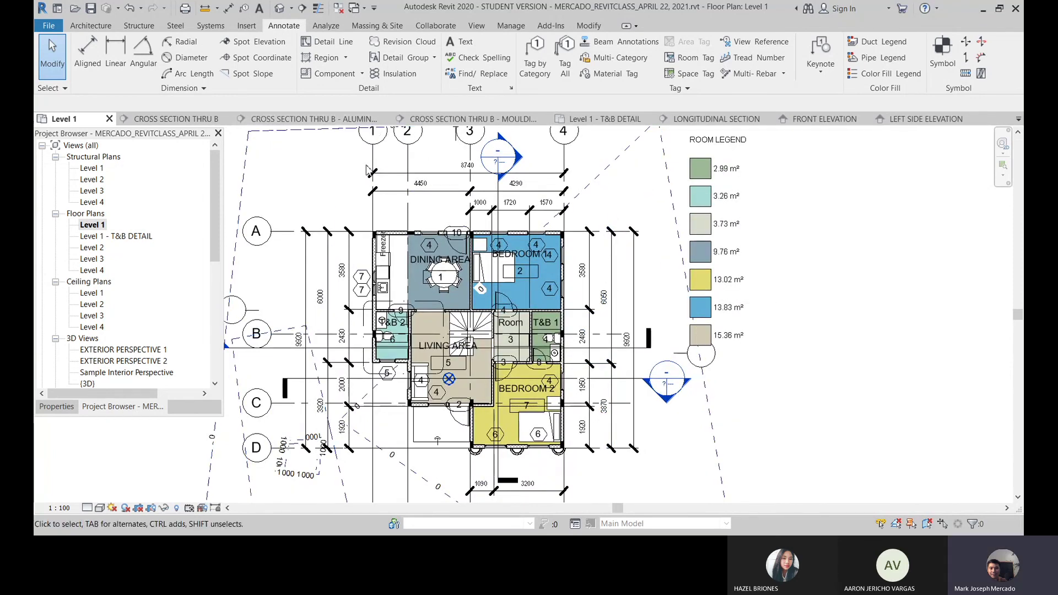
pyautogui.scroll(-1, 529, 227)
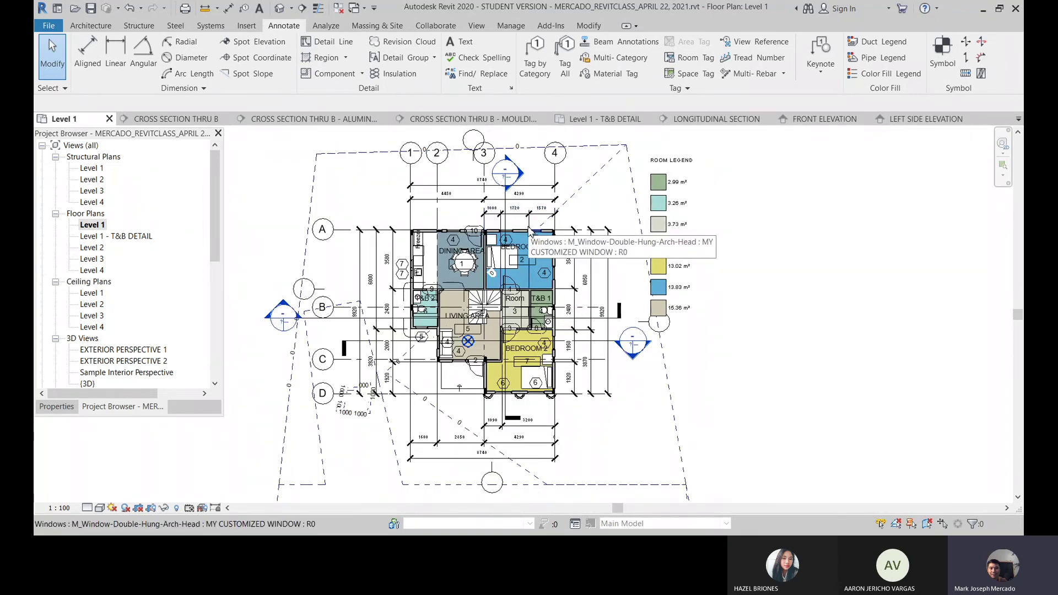
pyautogui.scroll(-1, 470, 164)
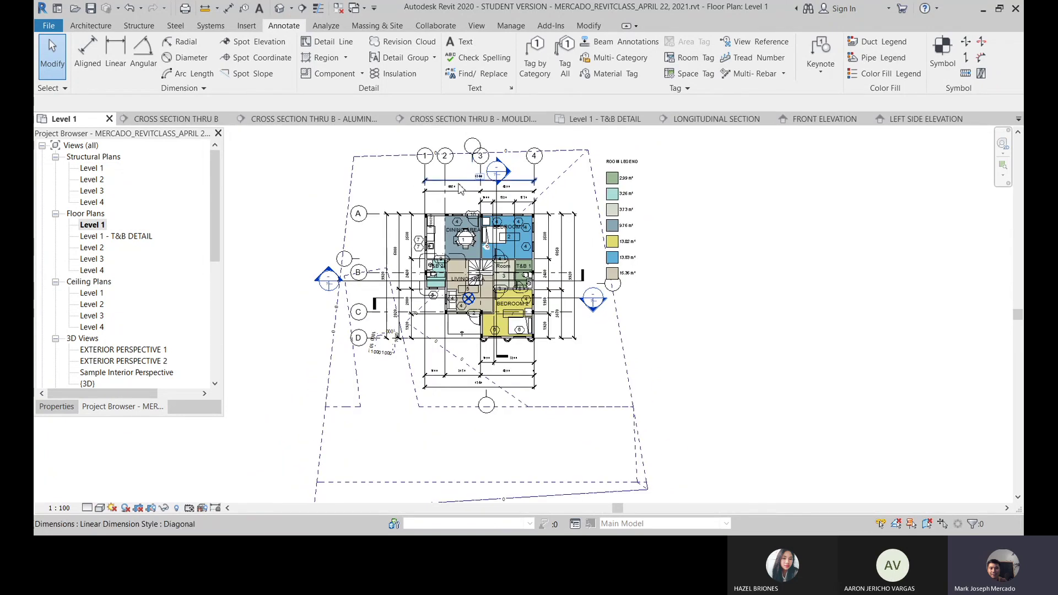
pyautogui.scroll(2, 461, 189)
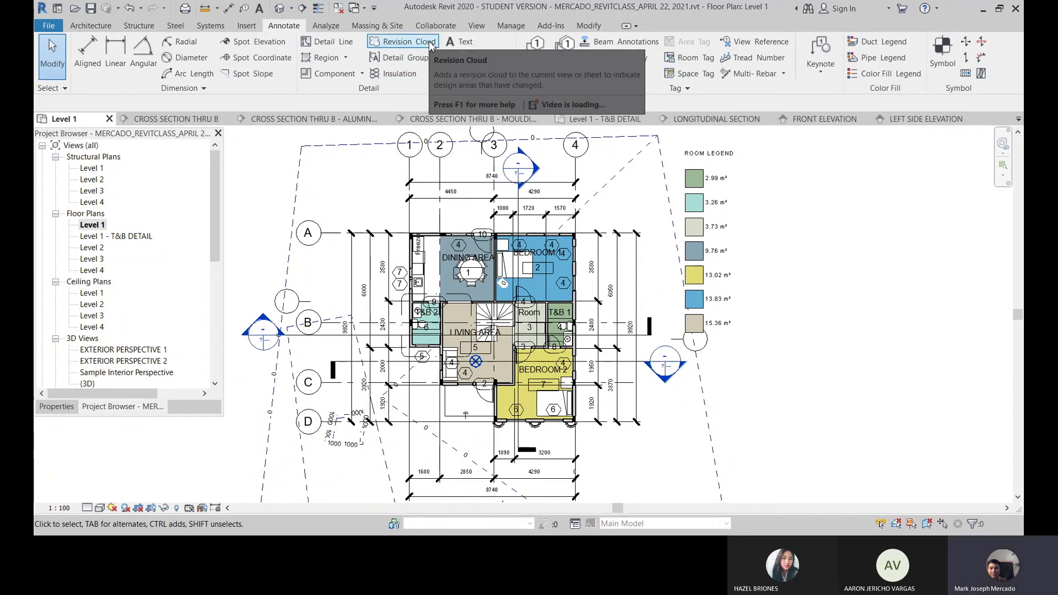
# Draw a rectangular revision cloud over the dining area's top-left corner and finish the sketch.
pyautogui.click(413, 42)
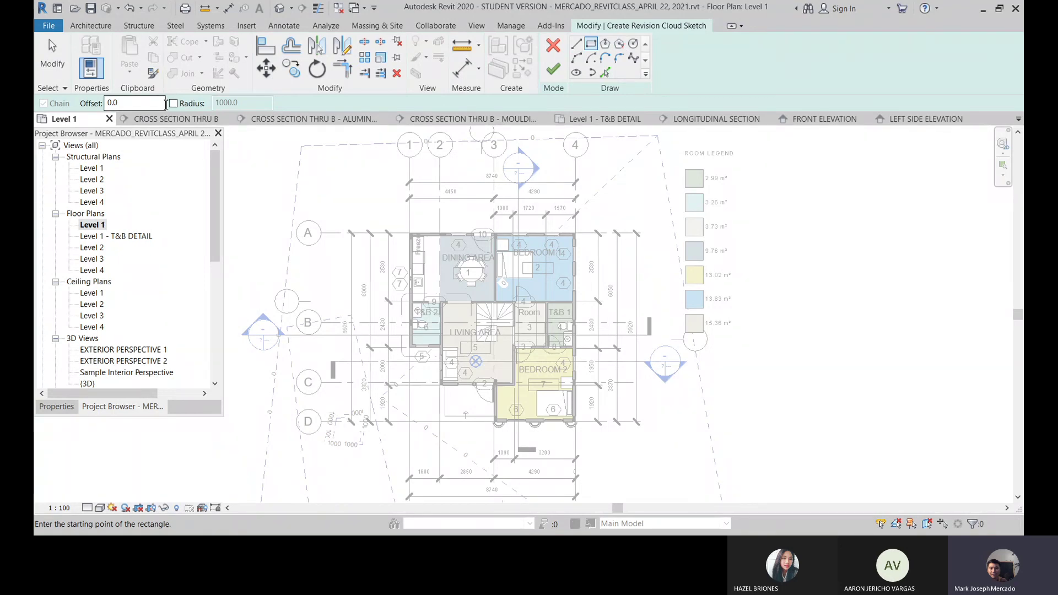
pyautogui.scroll(4, 399, 258)
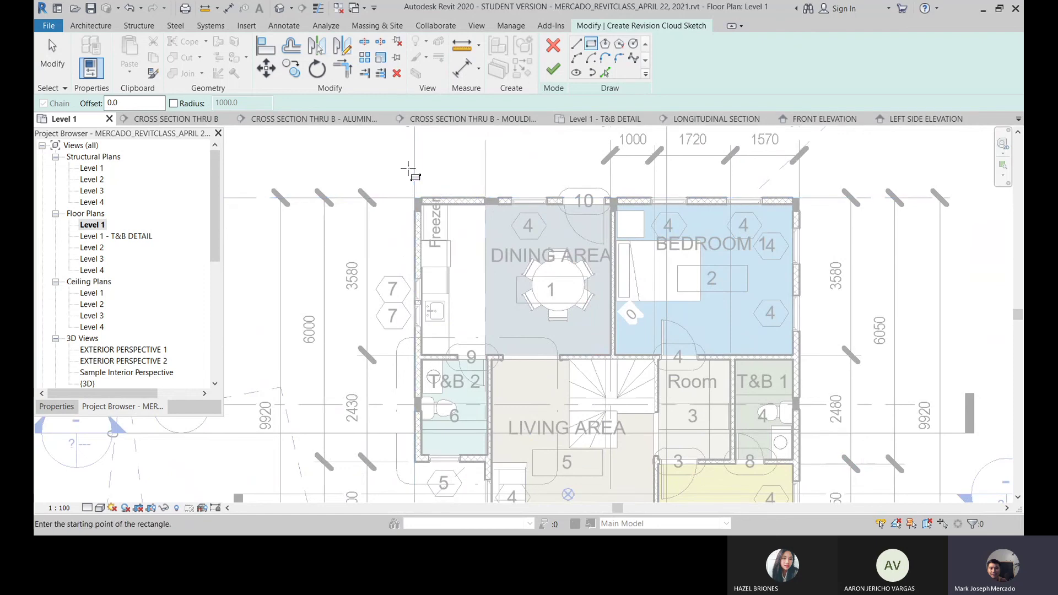
pyautogui.scroll(-1, 423, 198)
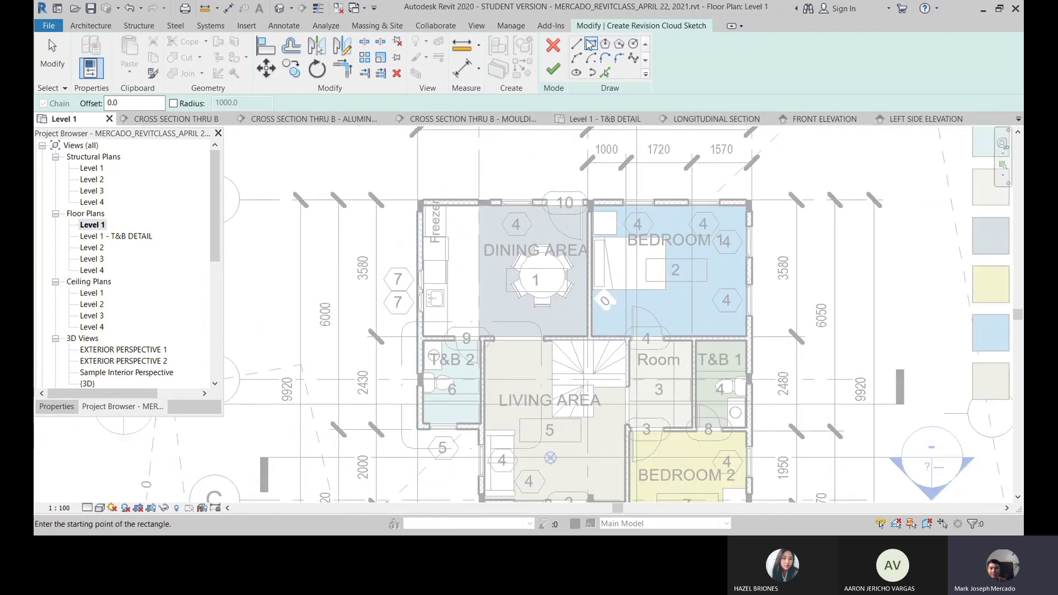
pyautogui.click(398, 179)
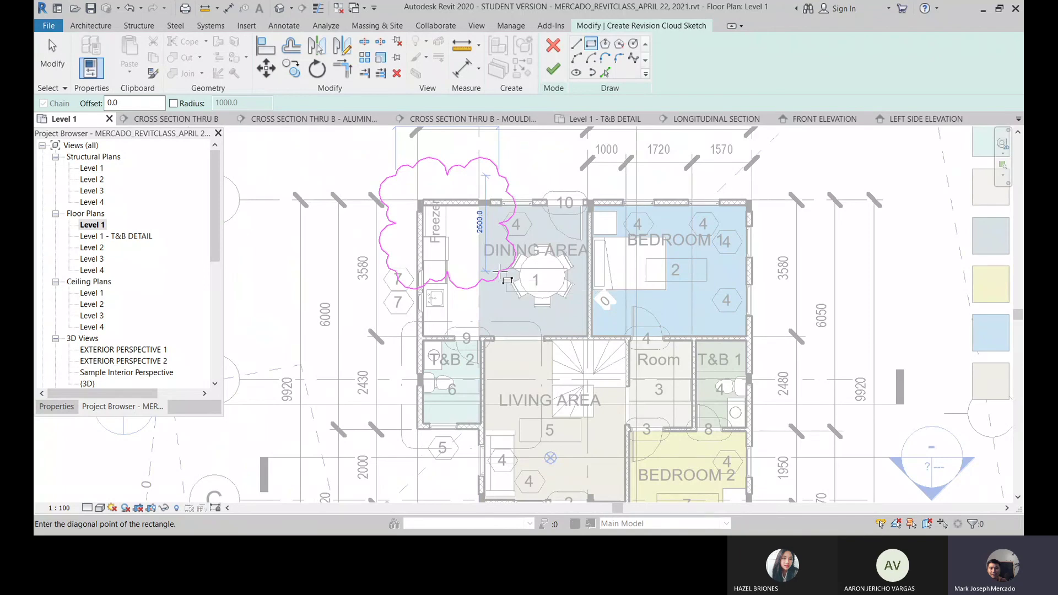
pyautogui.click(501, 272)
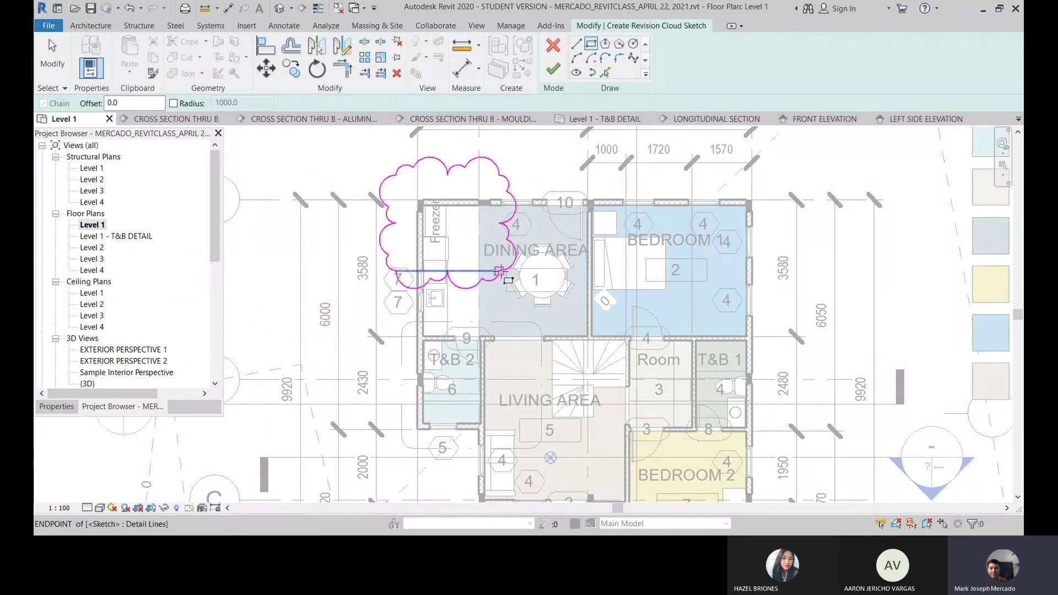
pyautogui.click(554, 69)
pyautogui.scroll(-3, 457, 204)
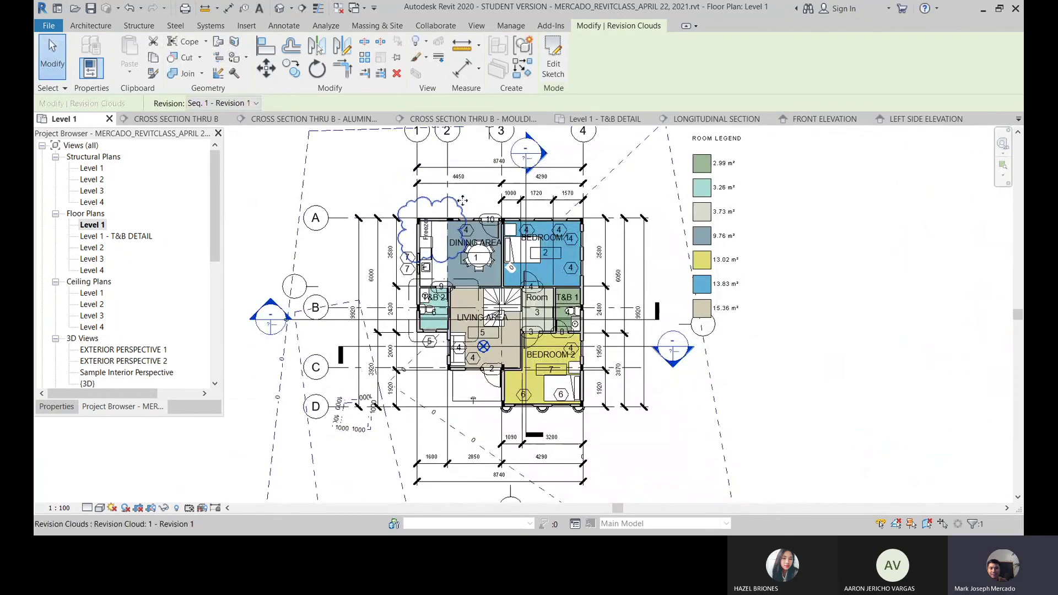
pyautogui.scroll(3, 454, 202)
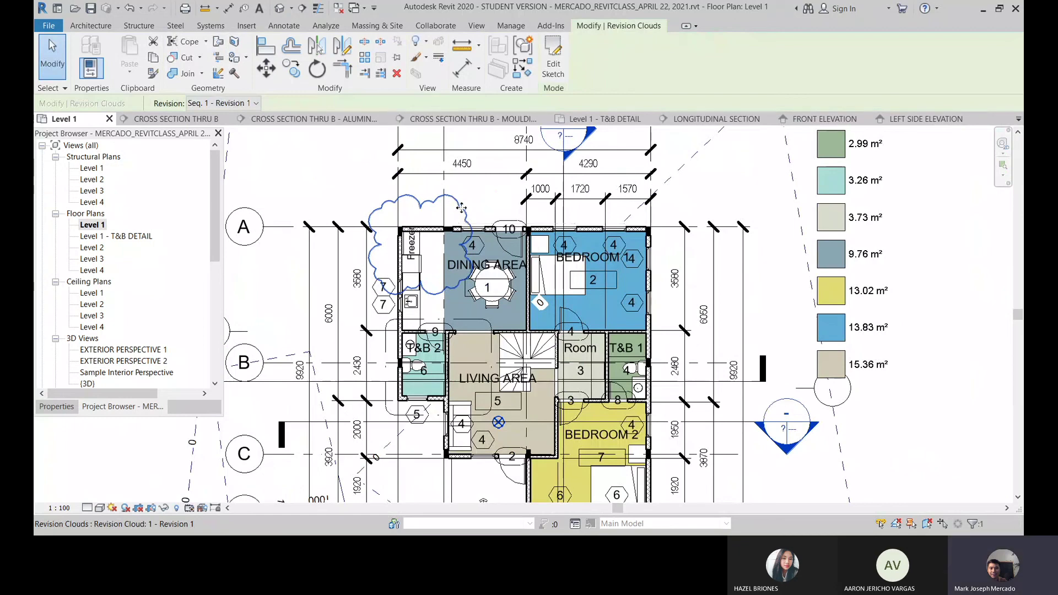
pyautogui.click(554, 64)
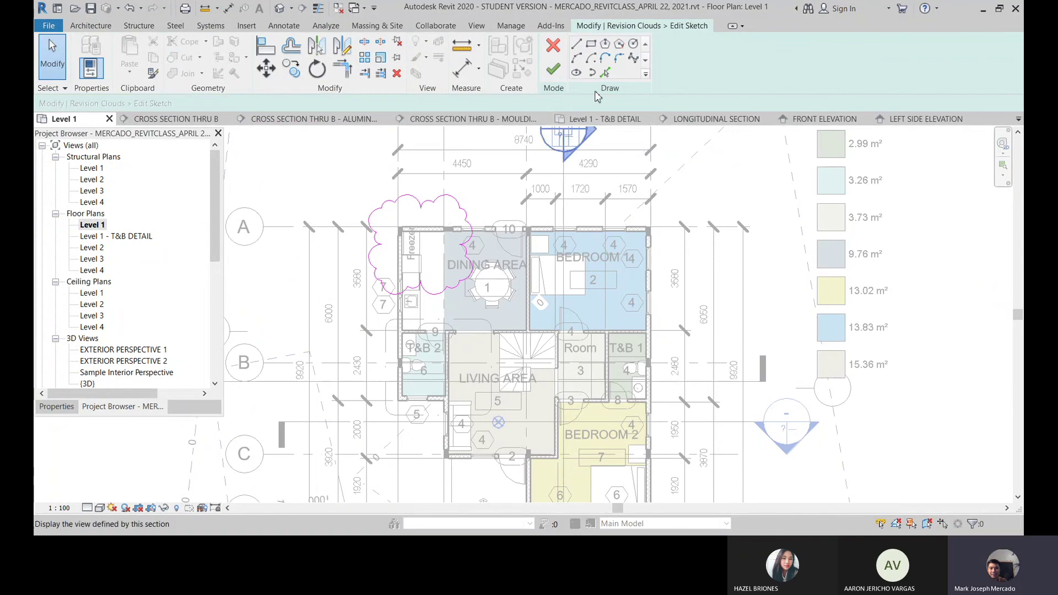
pyautogui.click(554, 68)
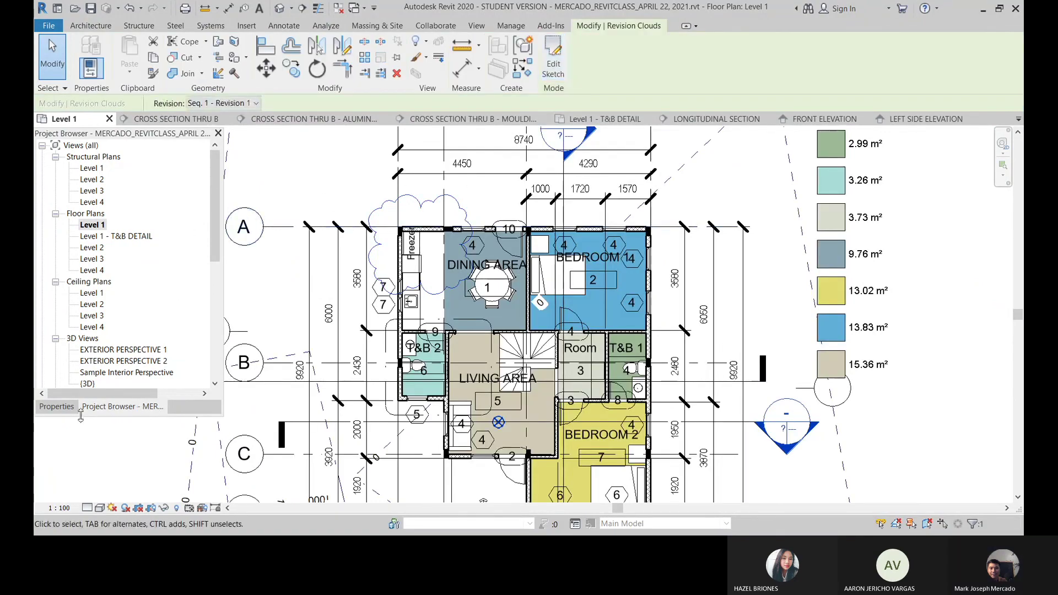